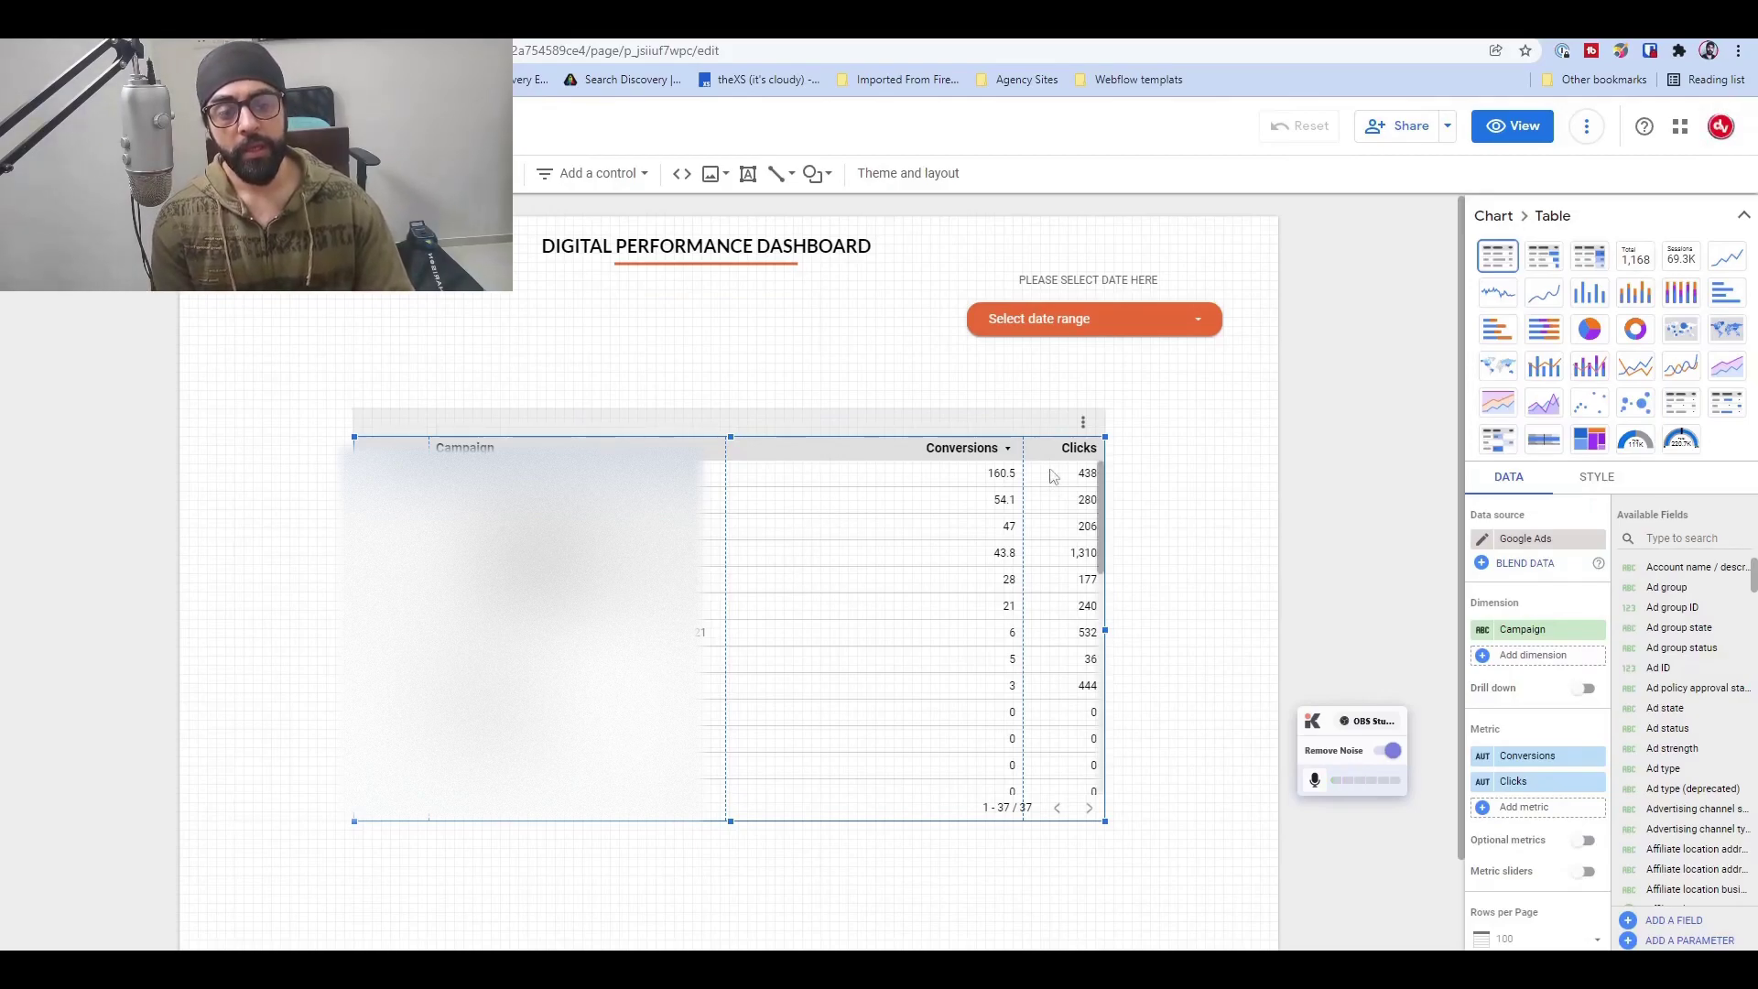
Reposition the campaign table and convert it to a pivot table with Segment Conversion Type Name as the column dimension
left_click_drag(608, 443, 554, 436)
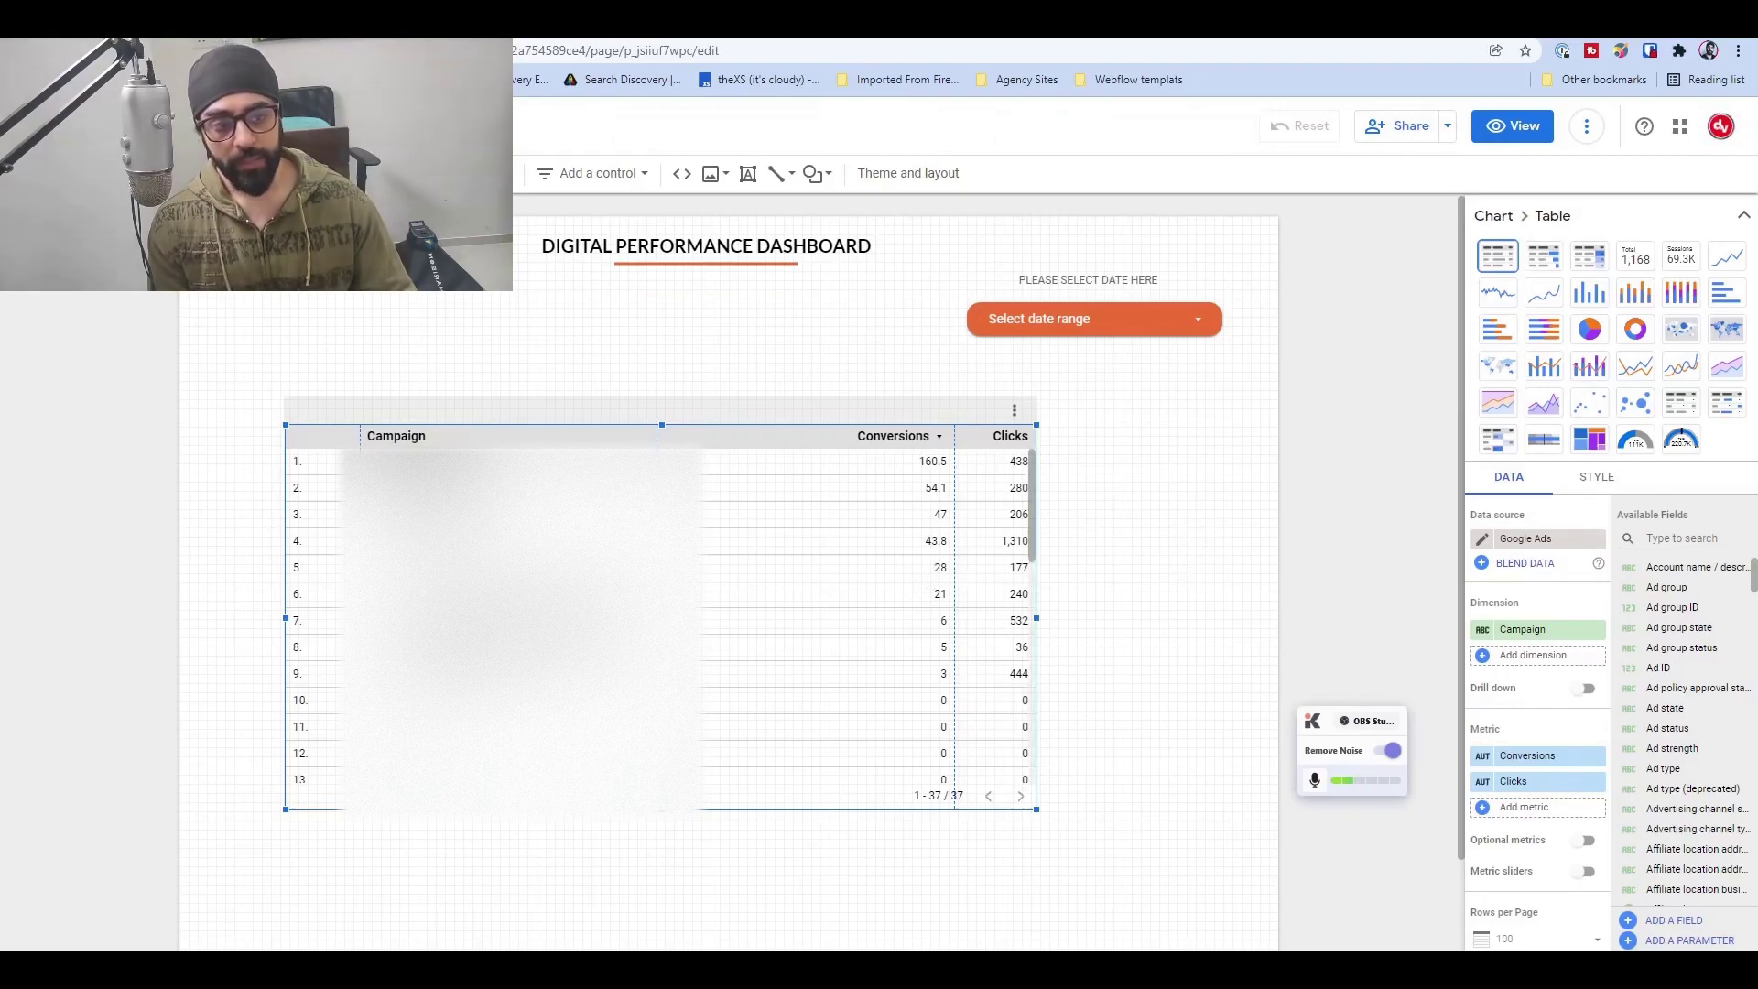
left_click(1681, 403)
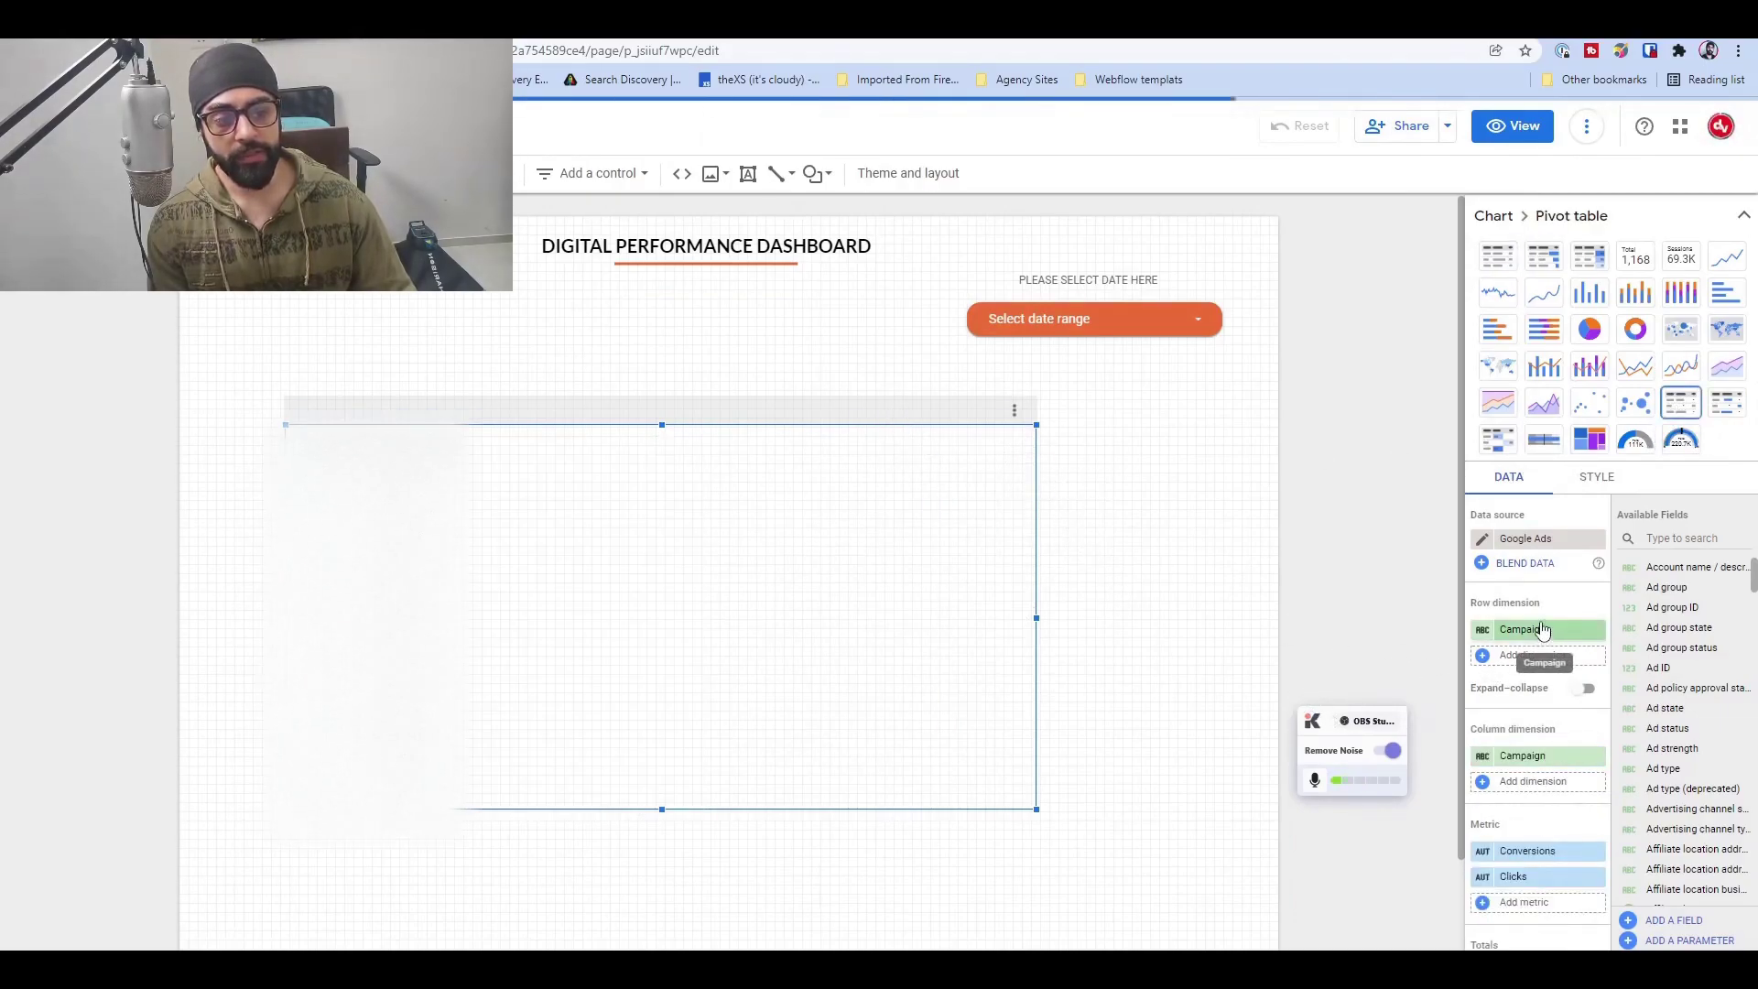
left_click(1533, 655)
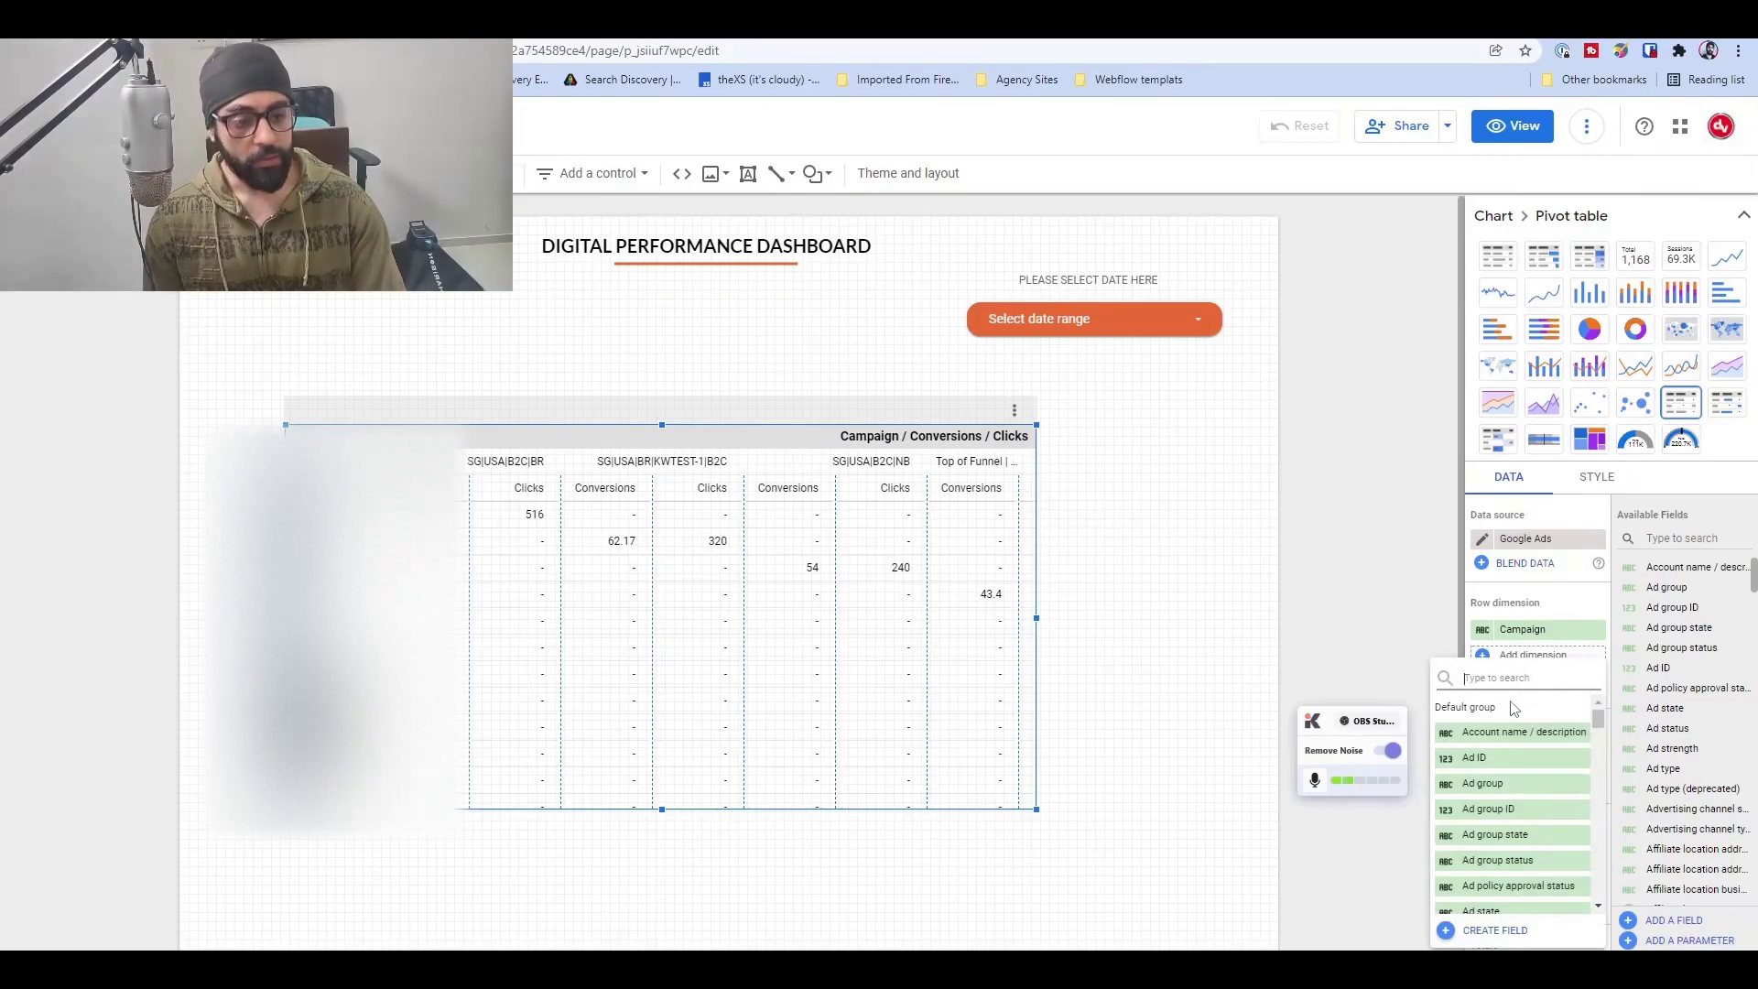
type("segm")
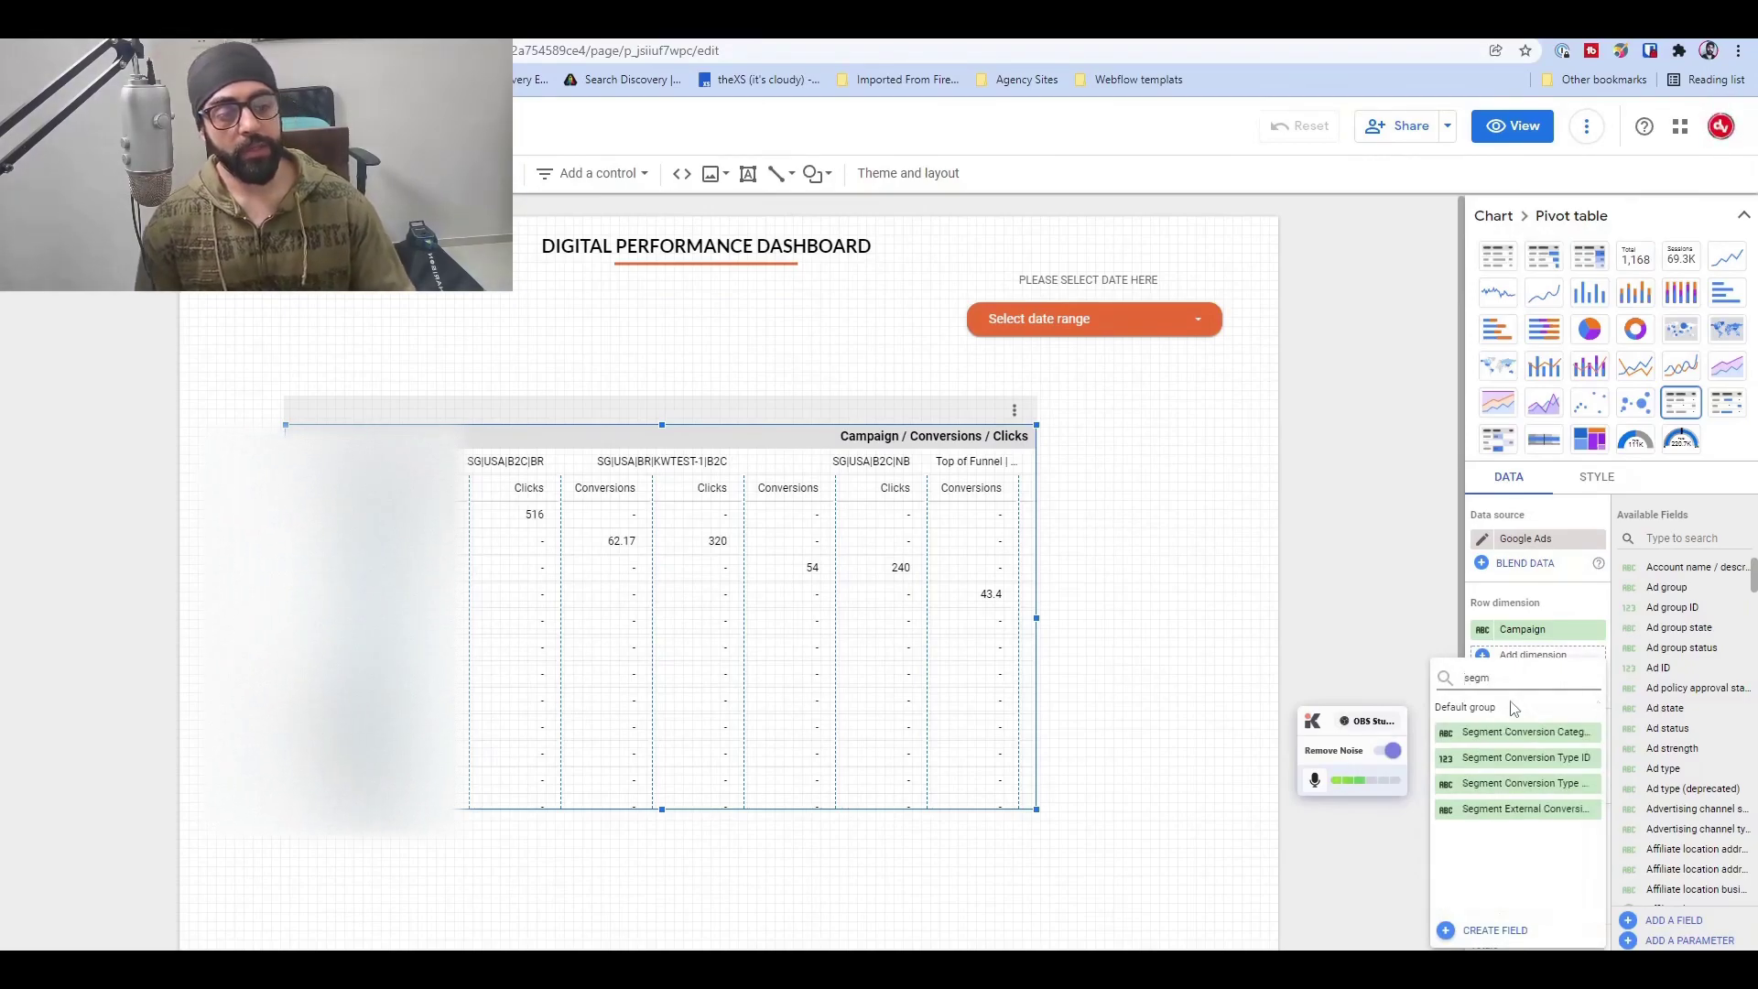
left_click(1506, 783)
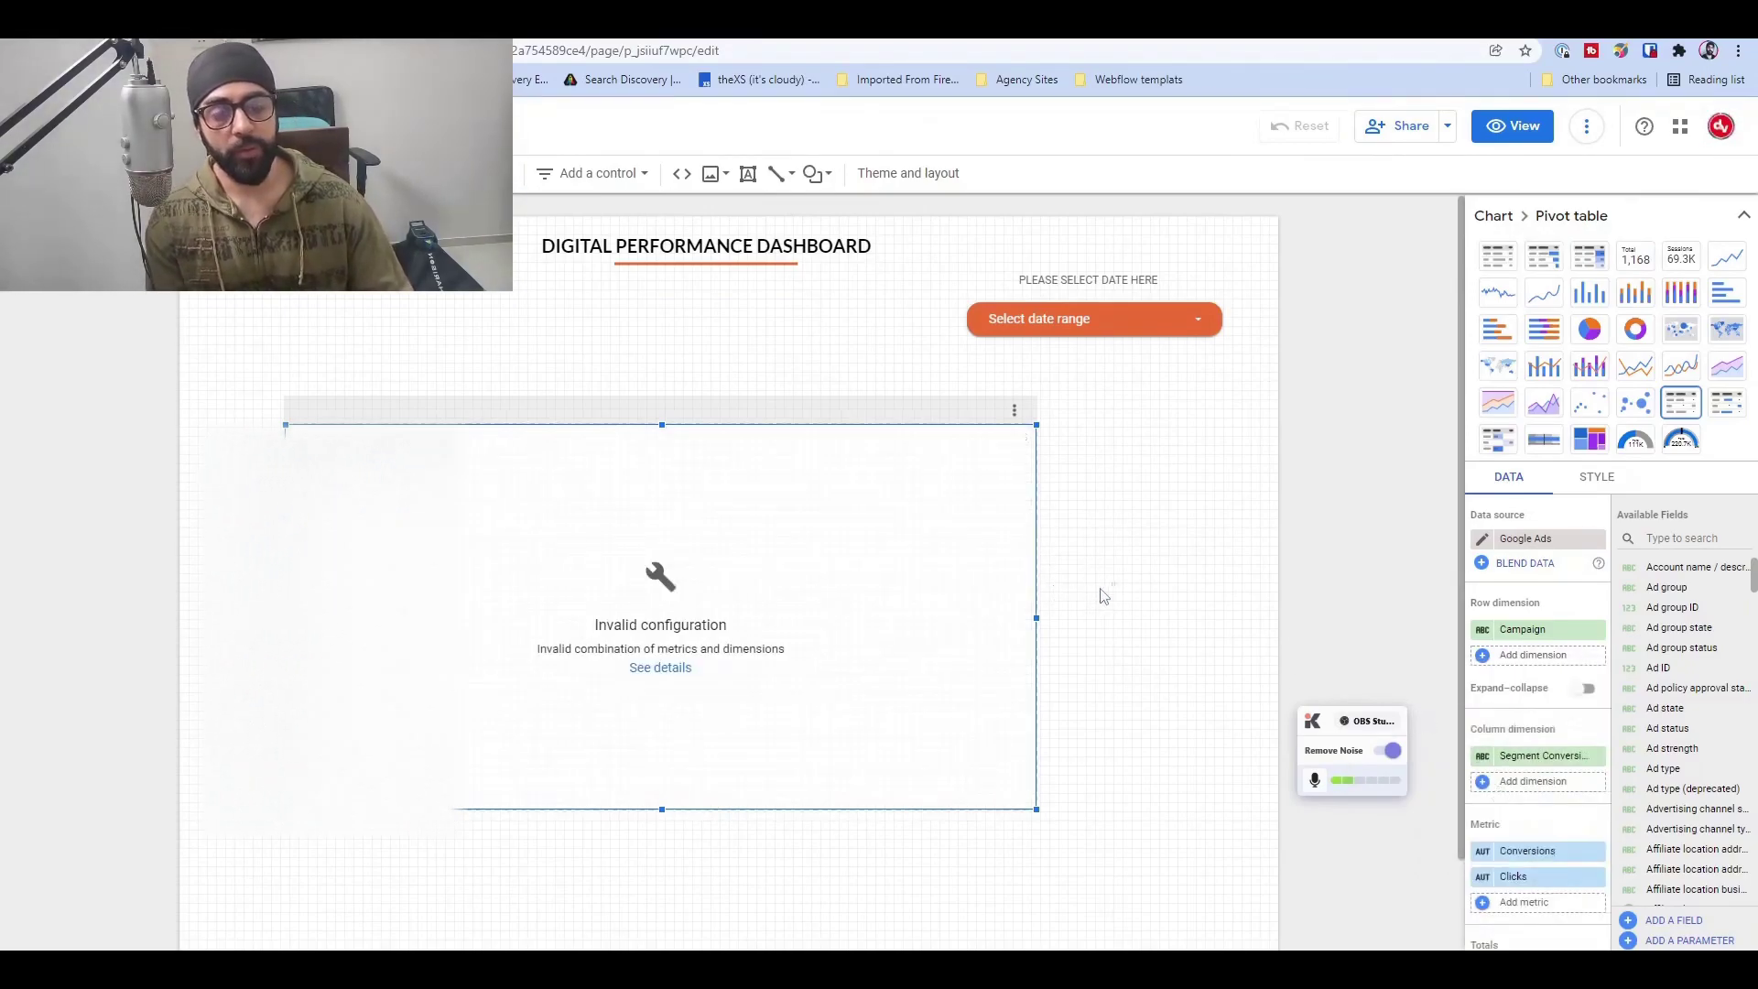
Remove the Clicks metric from the pivot table and widen the table to nearly the page's right edge
left_click(1594, 877)
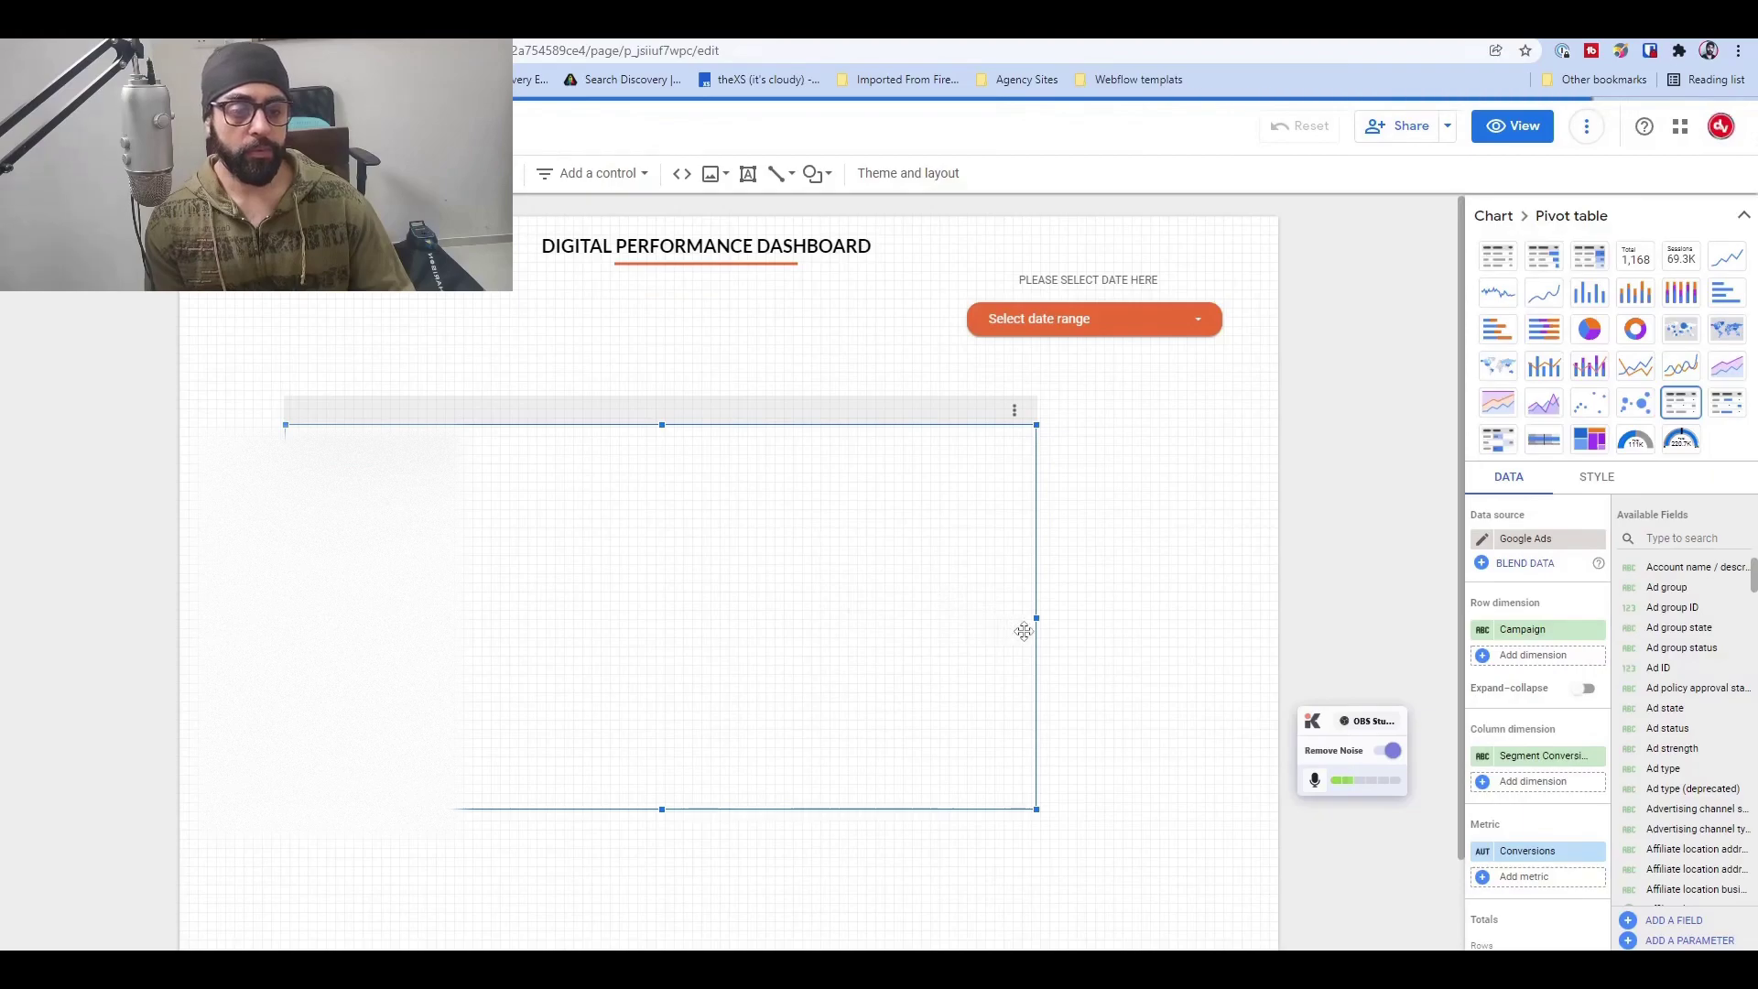
left_click_drag(1036, 617, 1198, 627)
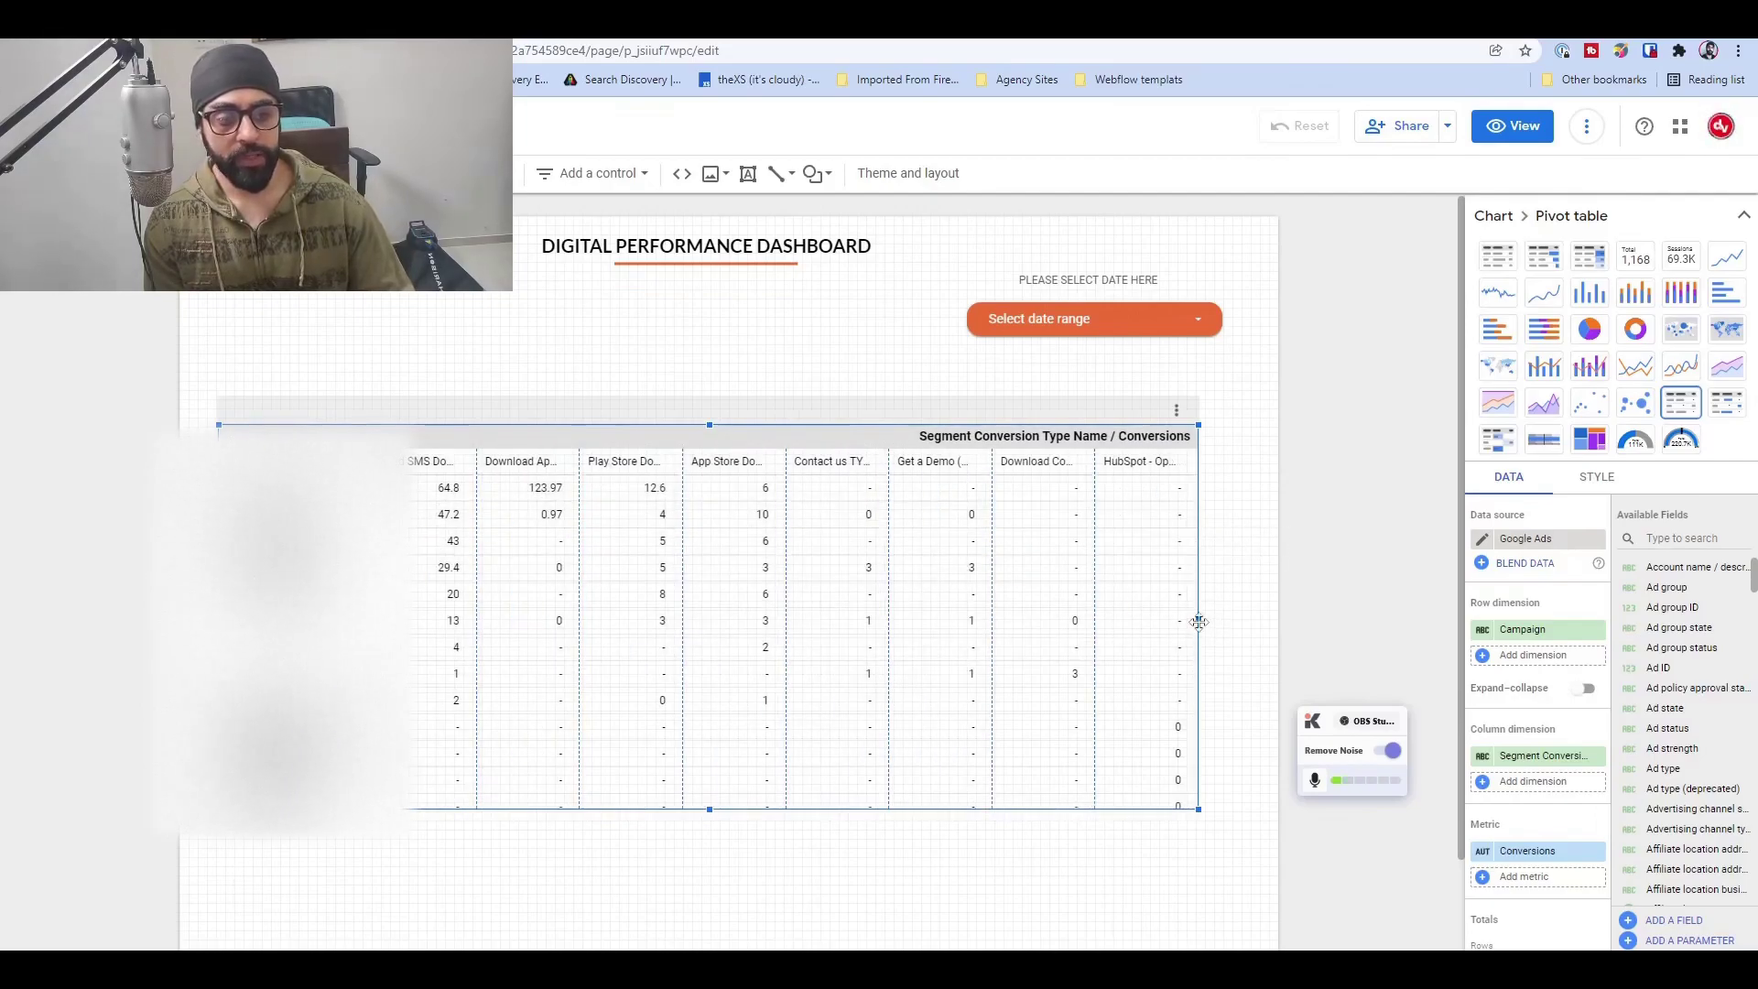
left_click_drag(1199, 619, 1251, 618)
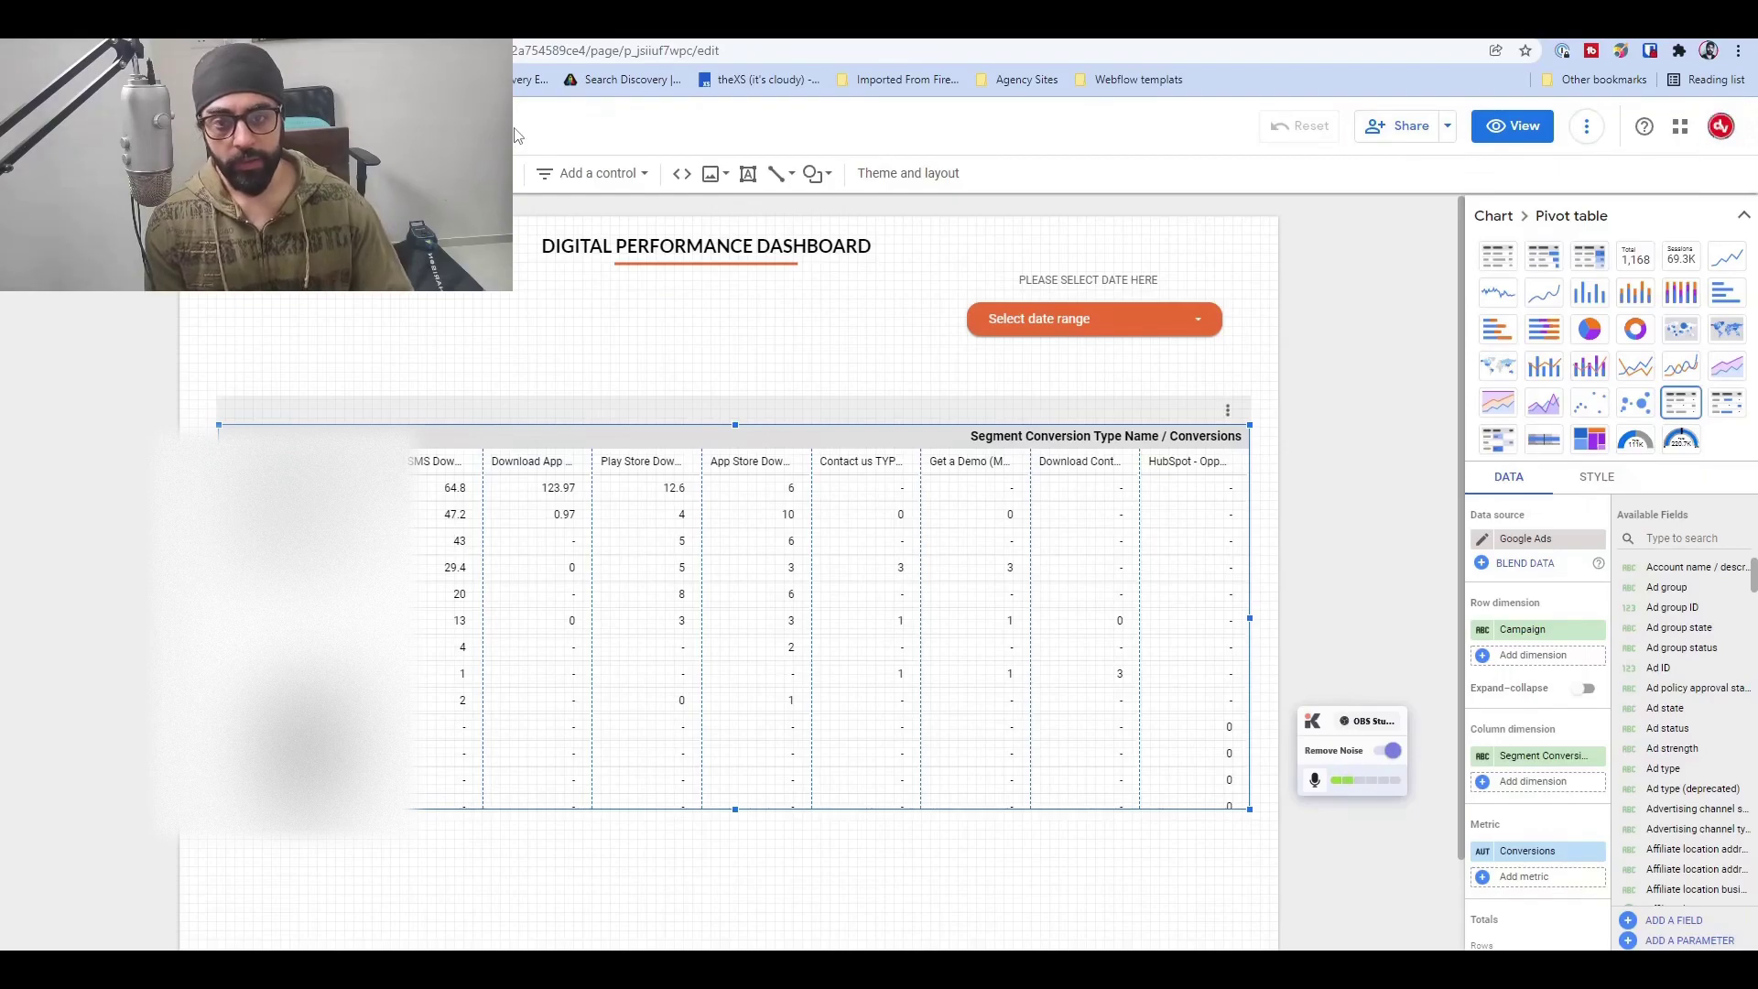
Start a new data view in the report's blended data management
left_click(362, 144)
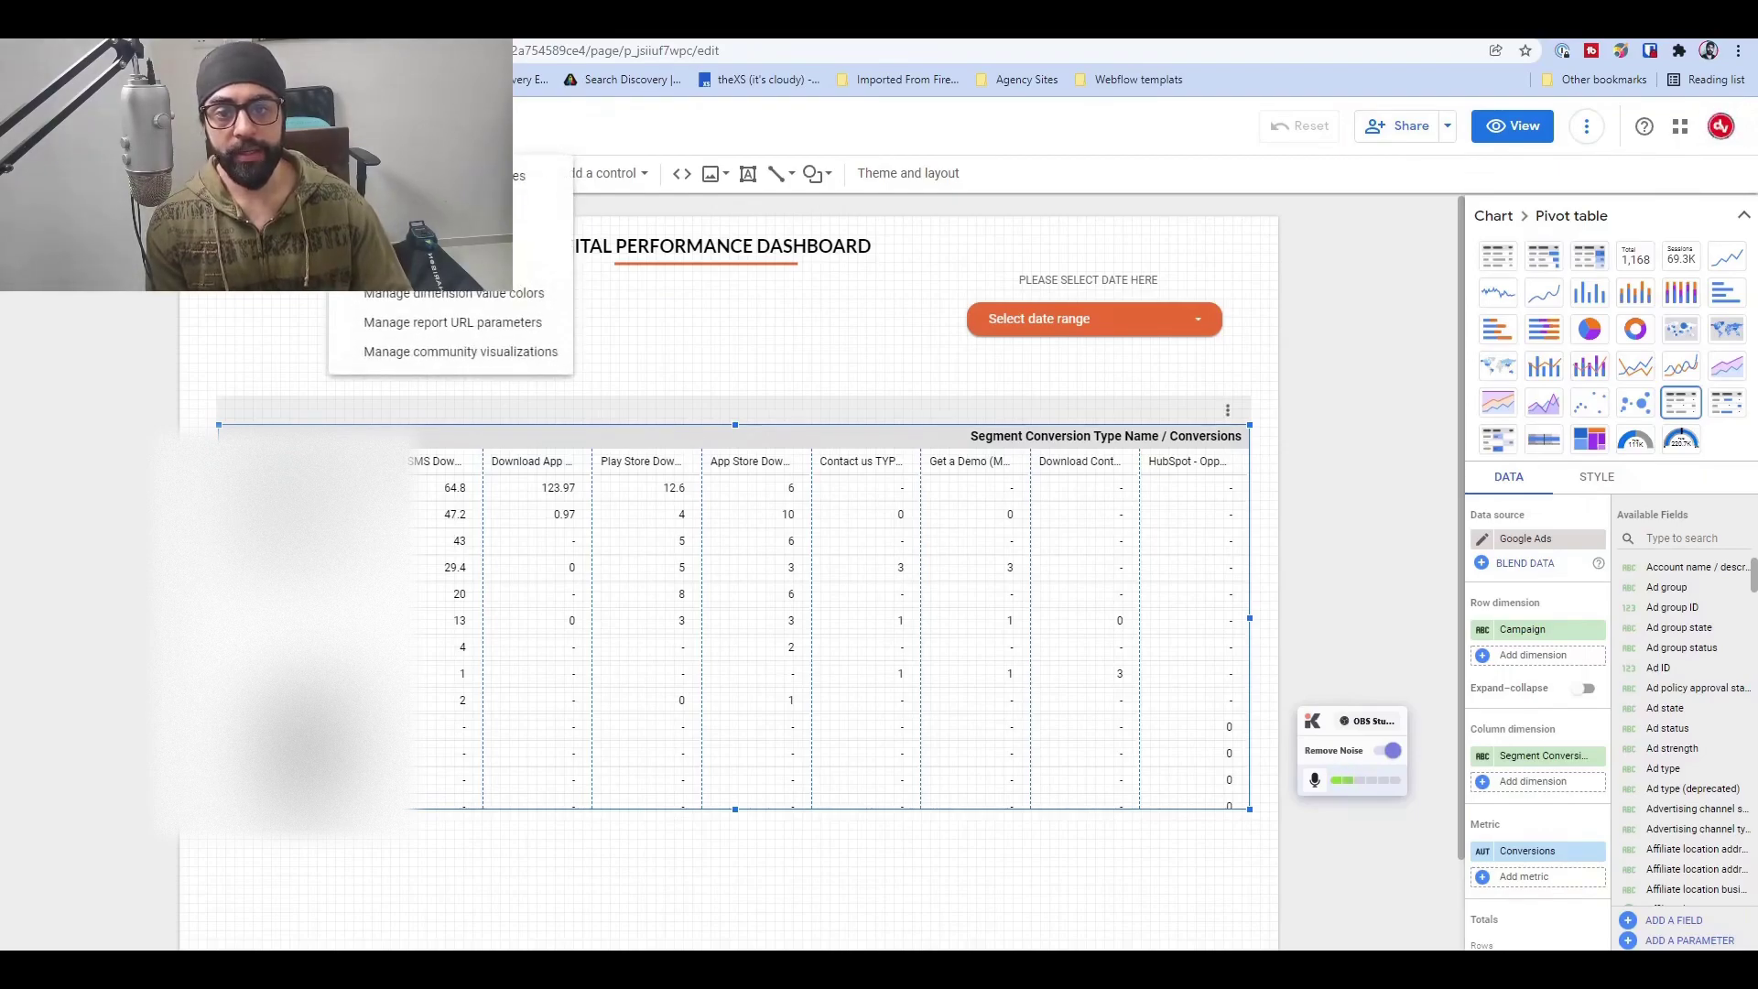
left_click(440, 206)
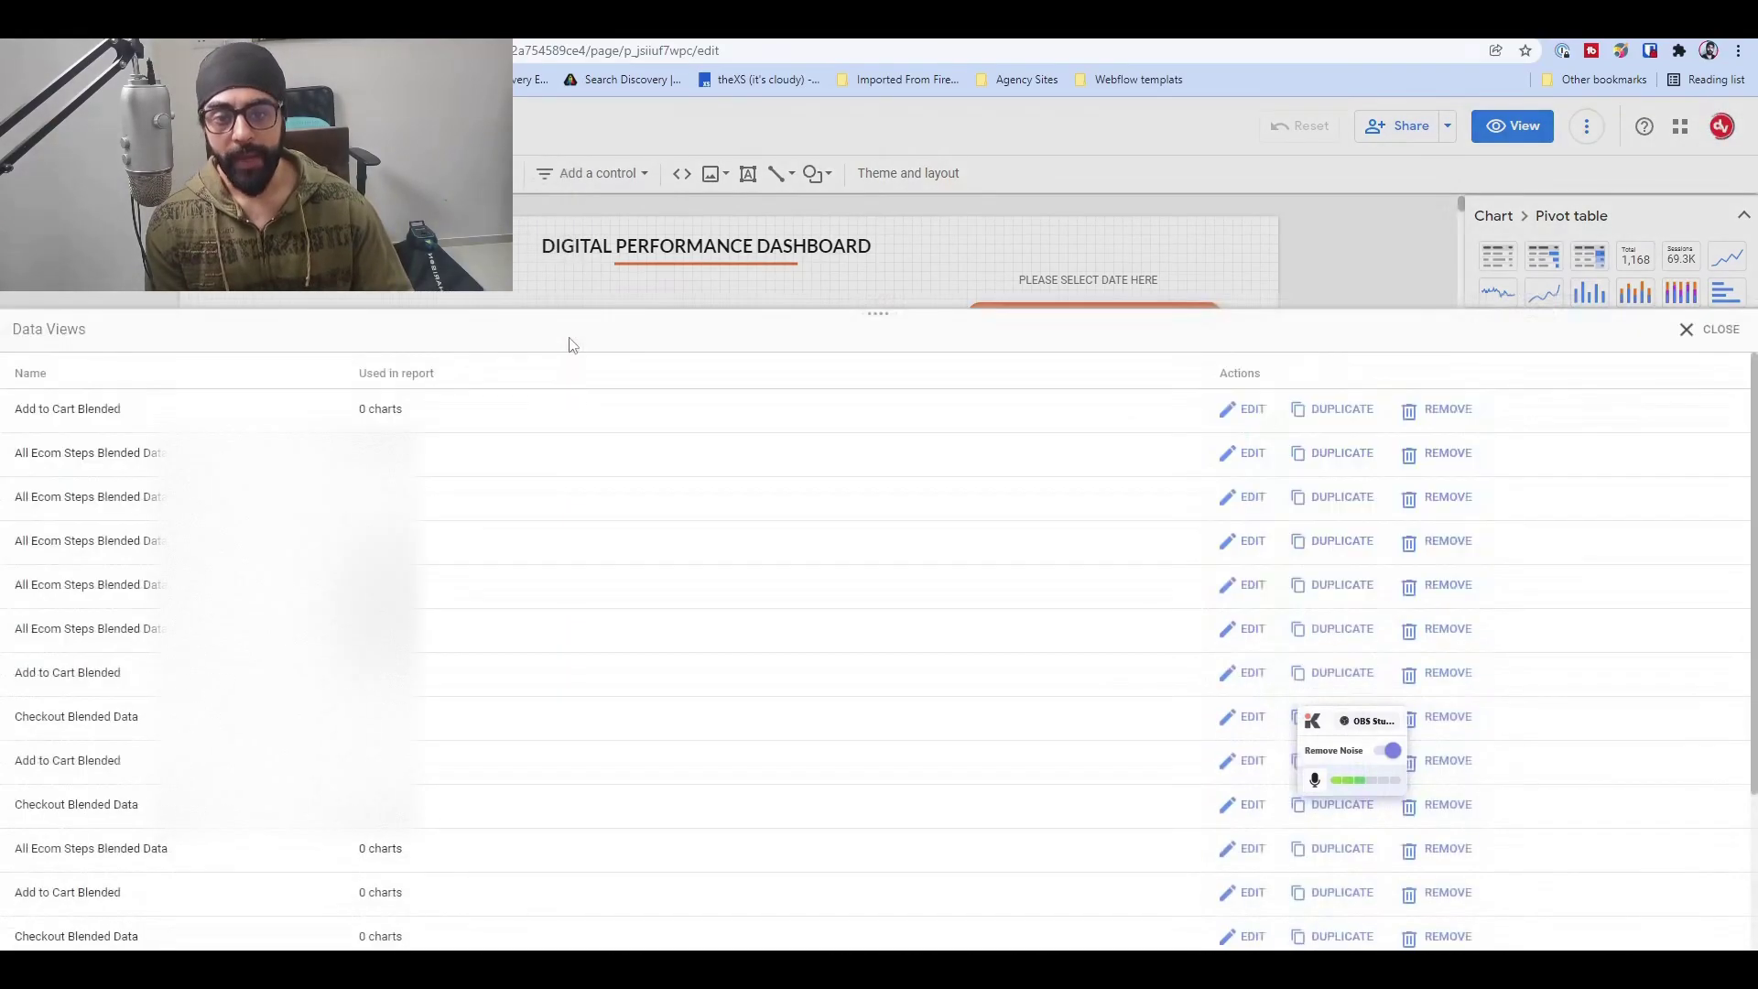
scroll(562, 324, "down", 2)
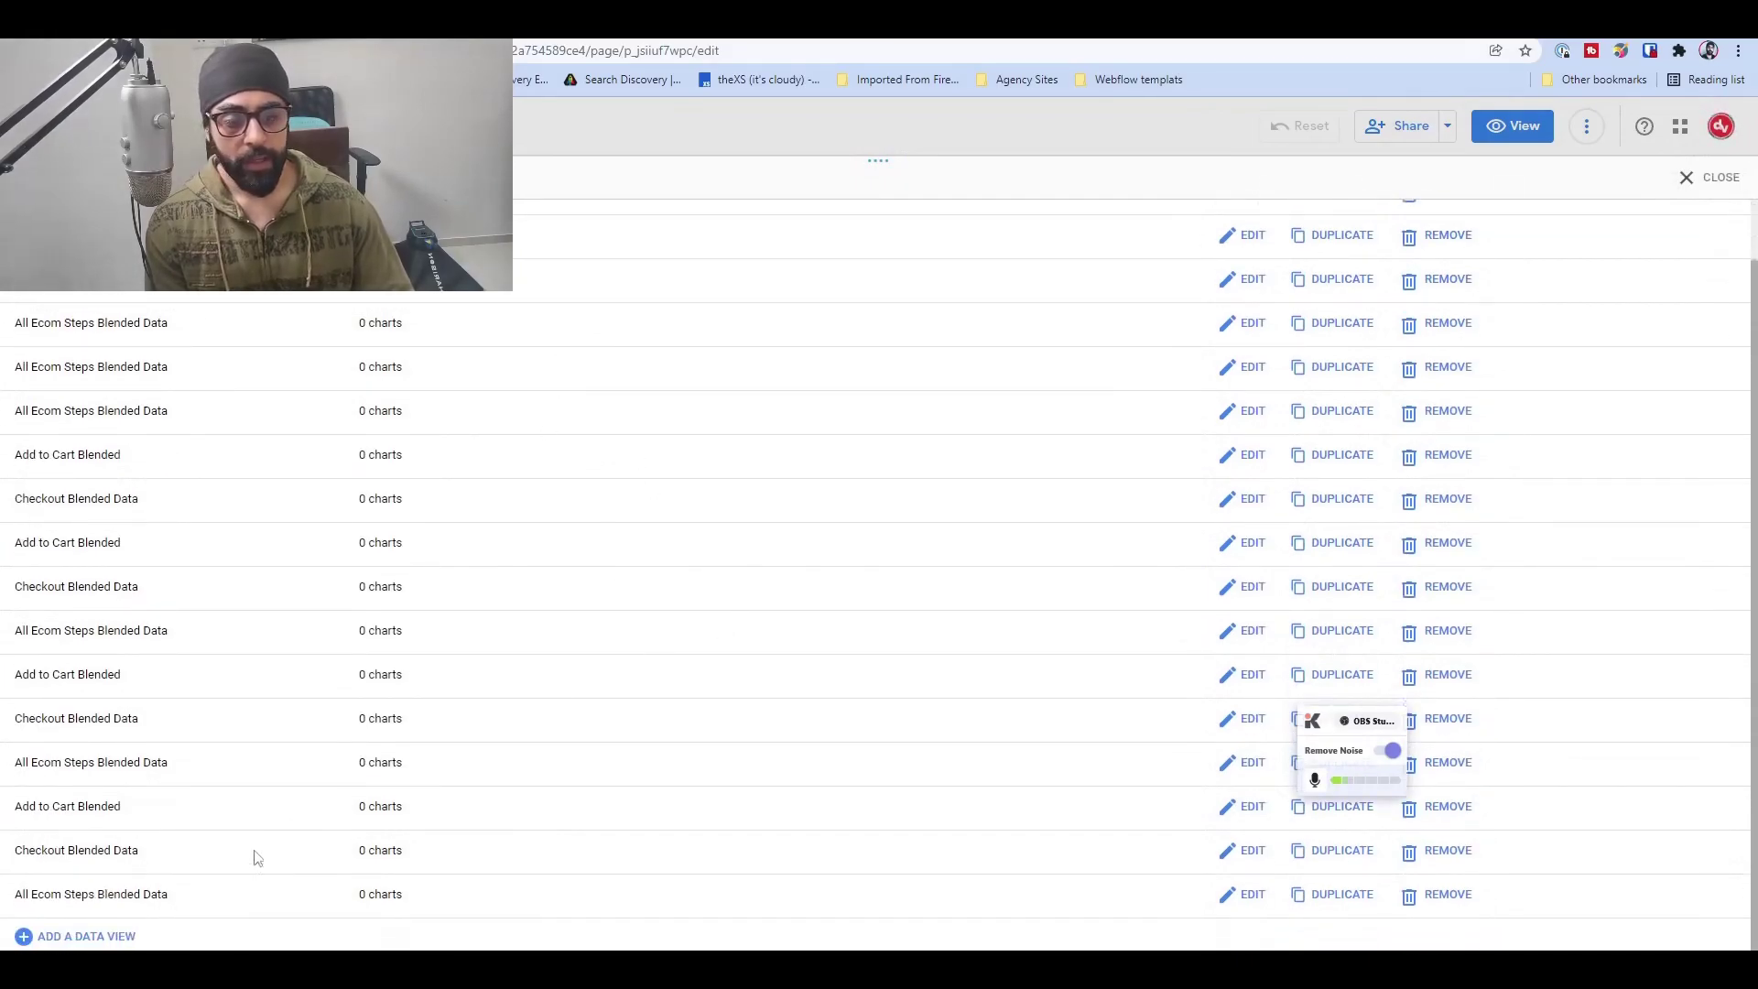
left_click(88, 937)
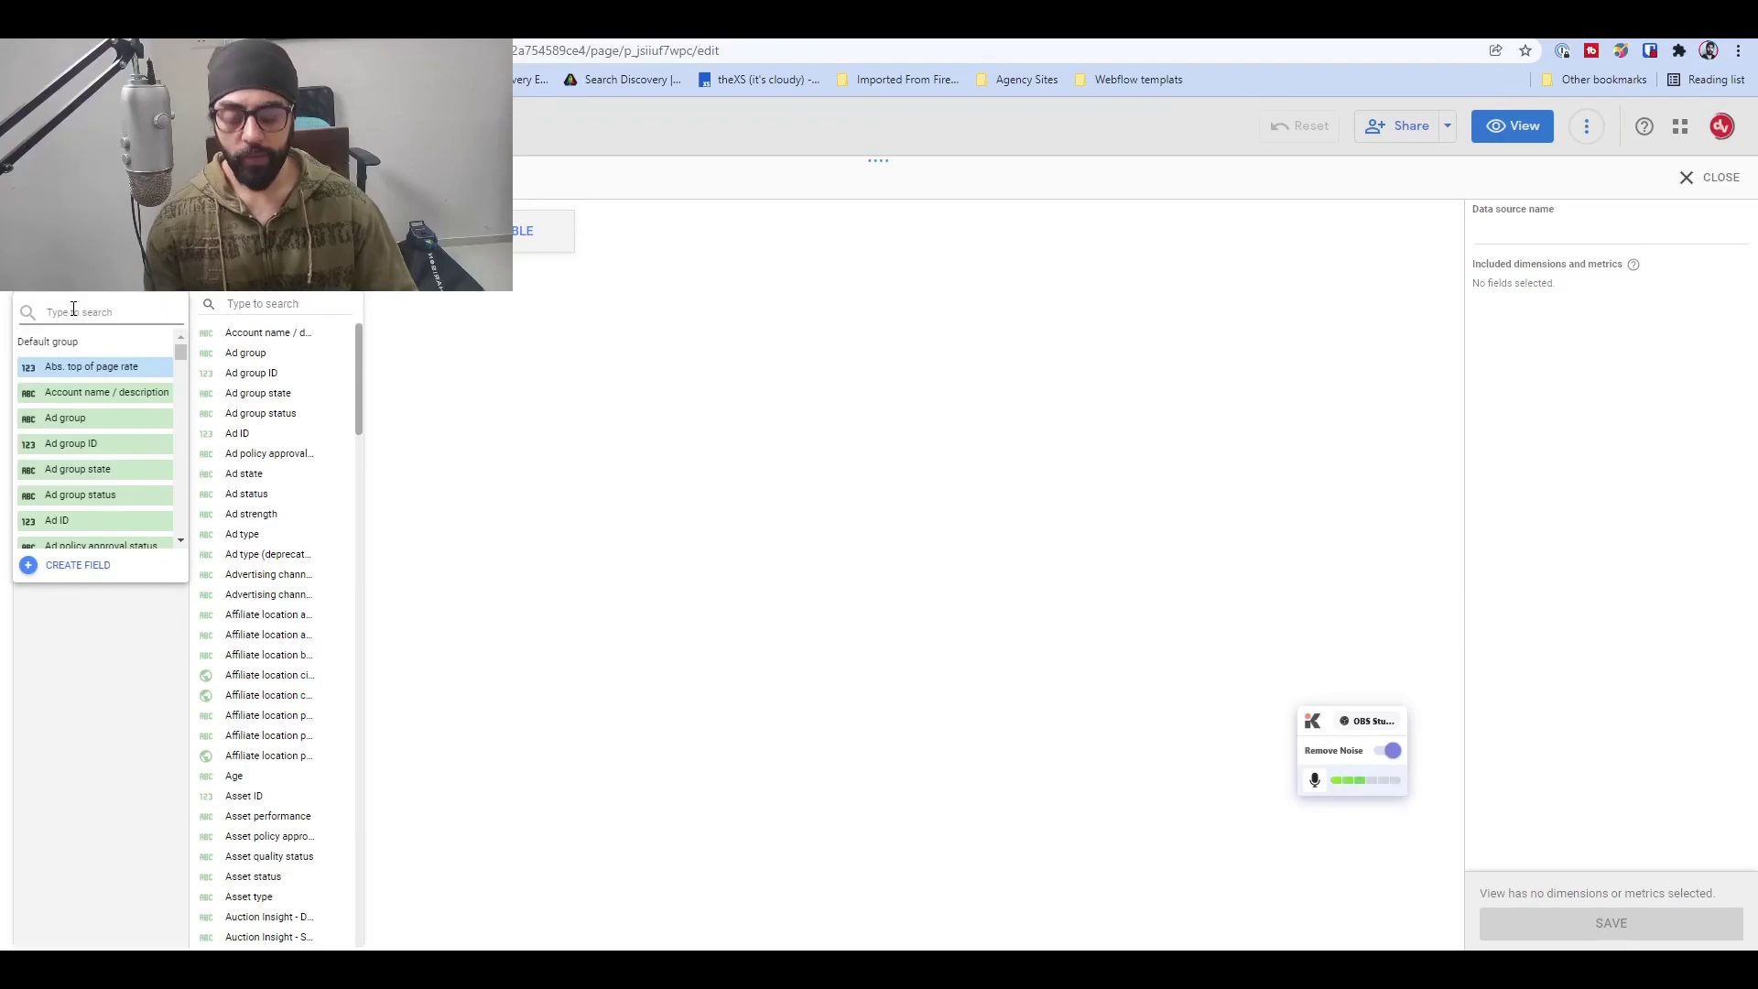
left_click(39, 772)
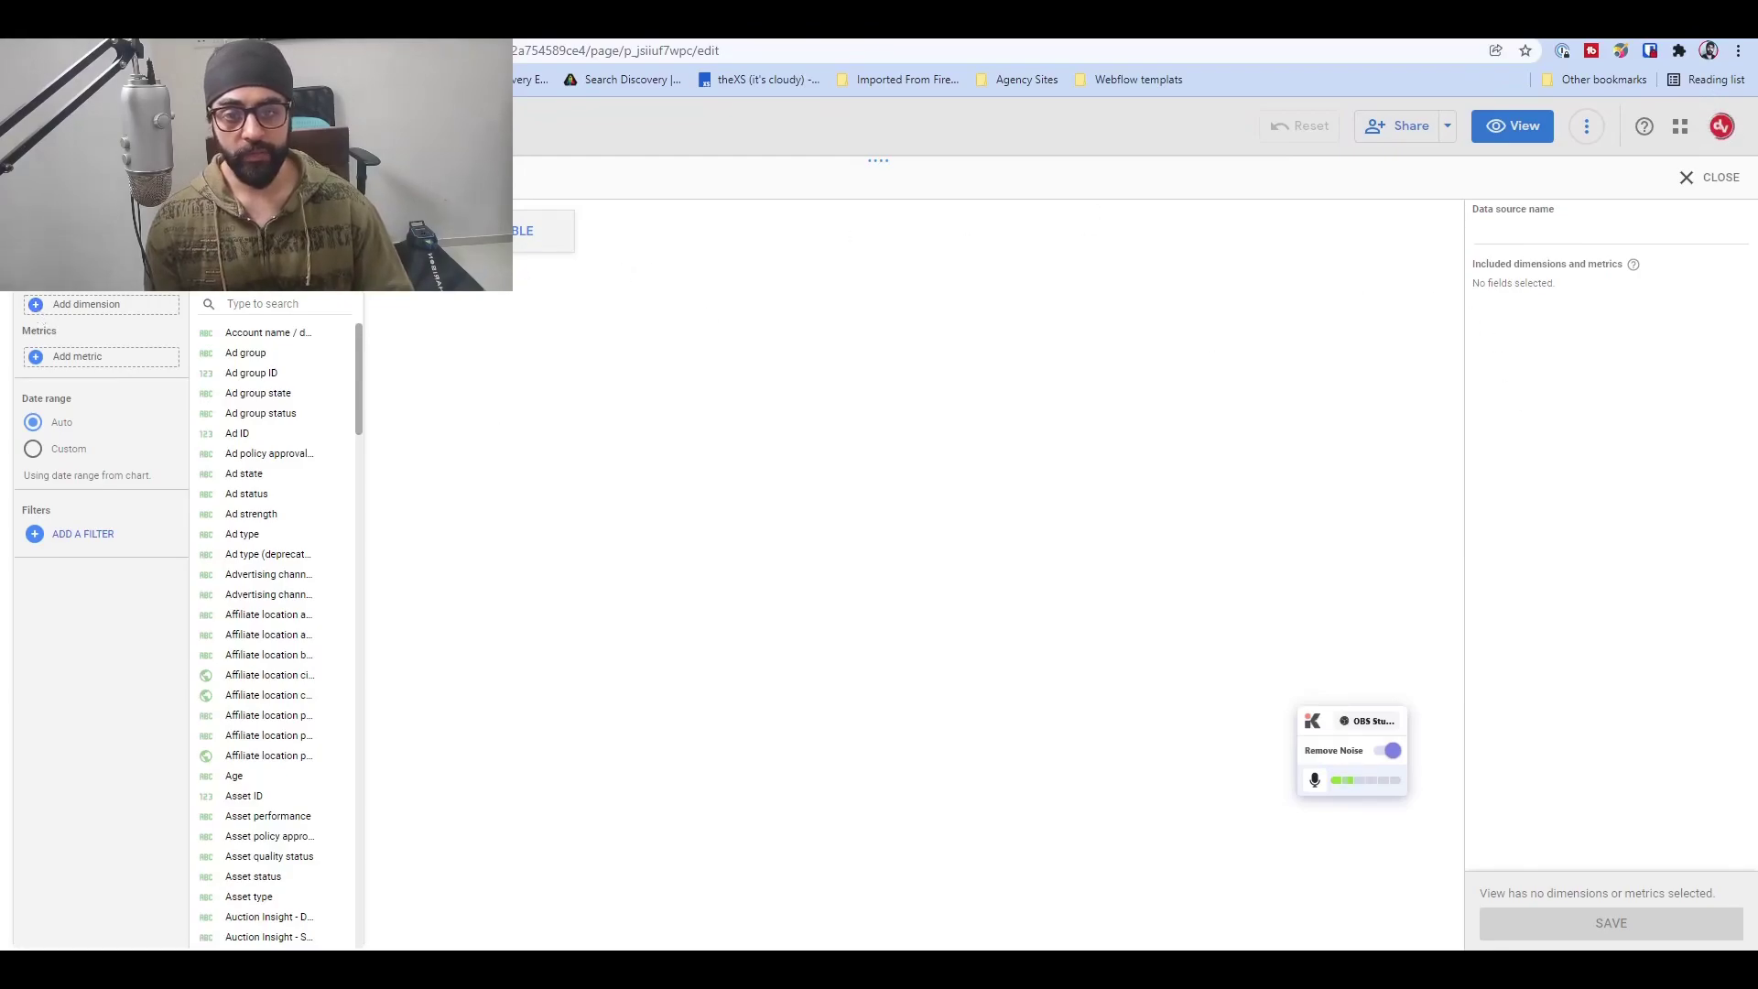
Add Day and Campaign as dimensions of the data view's first table
left_click(34, 305)
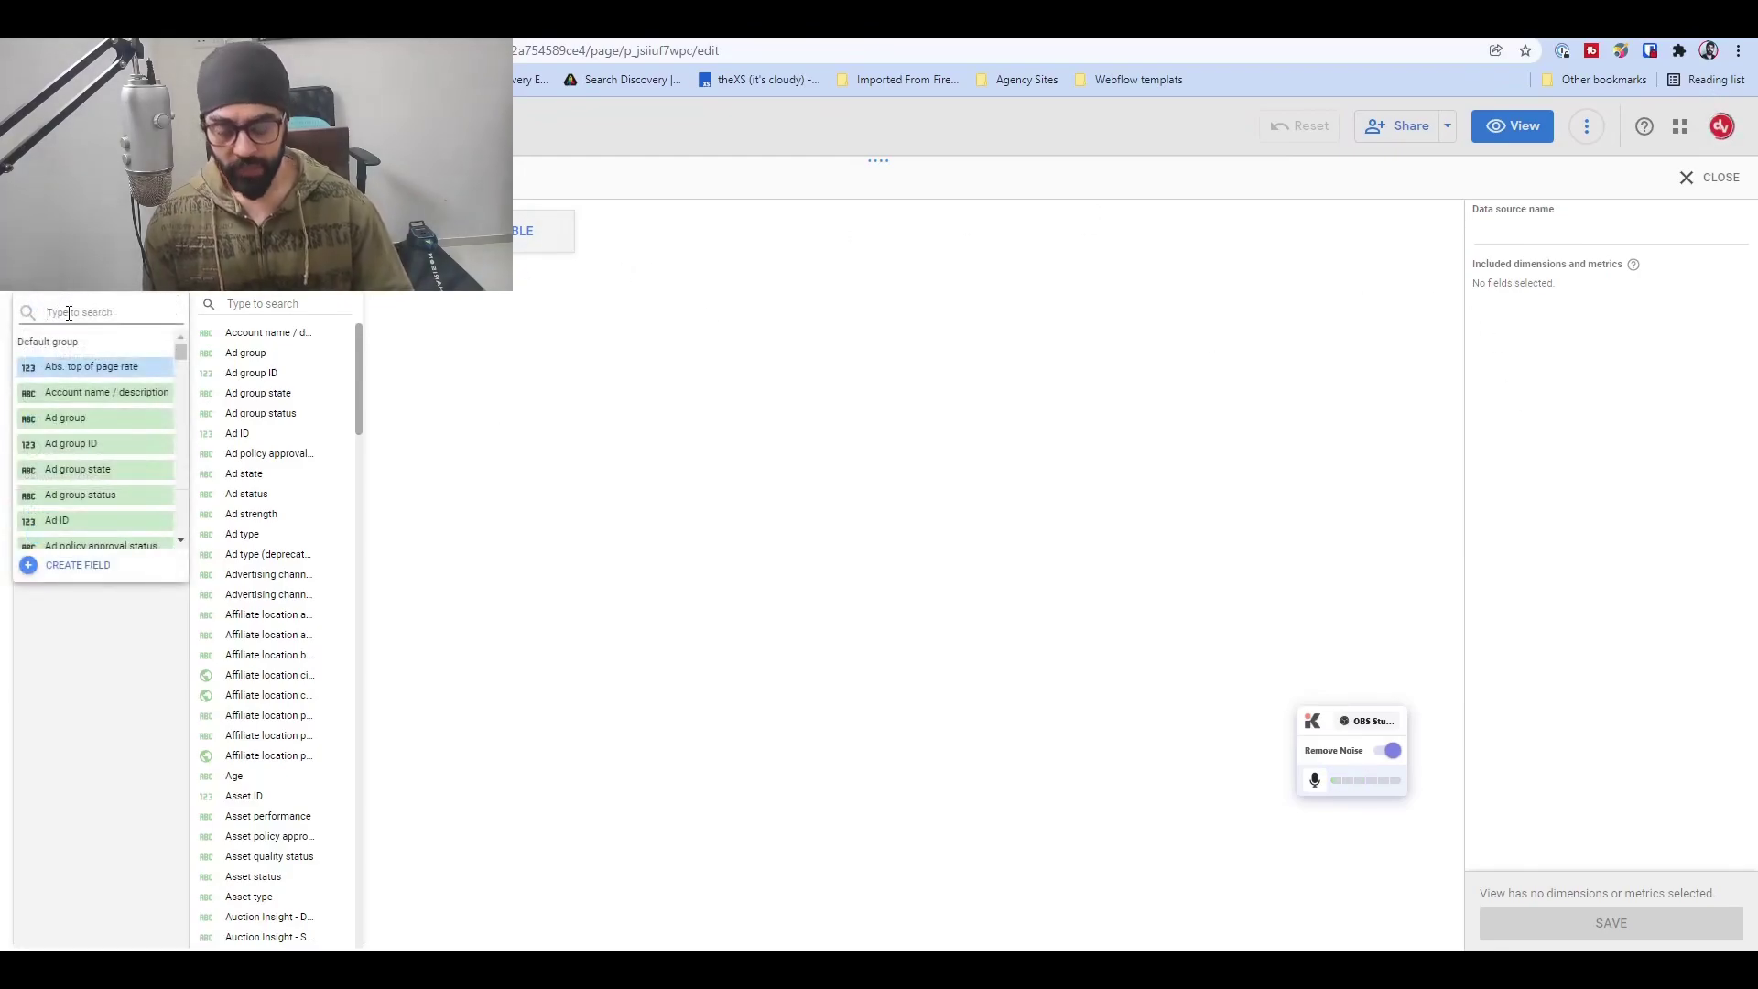
type("day")
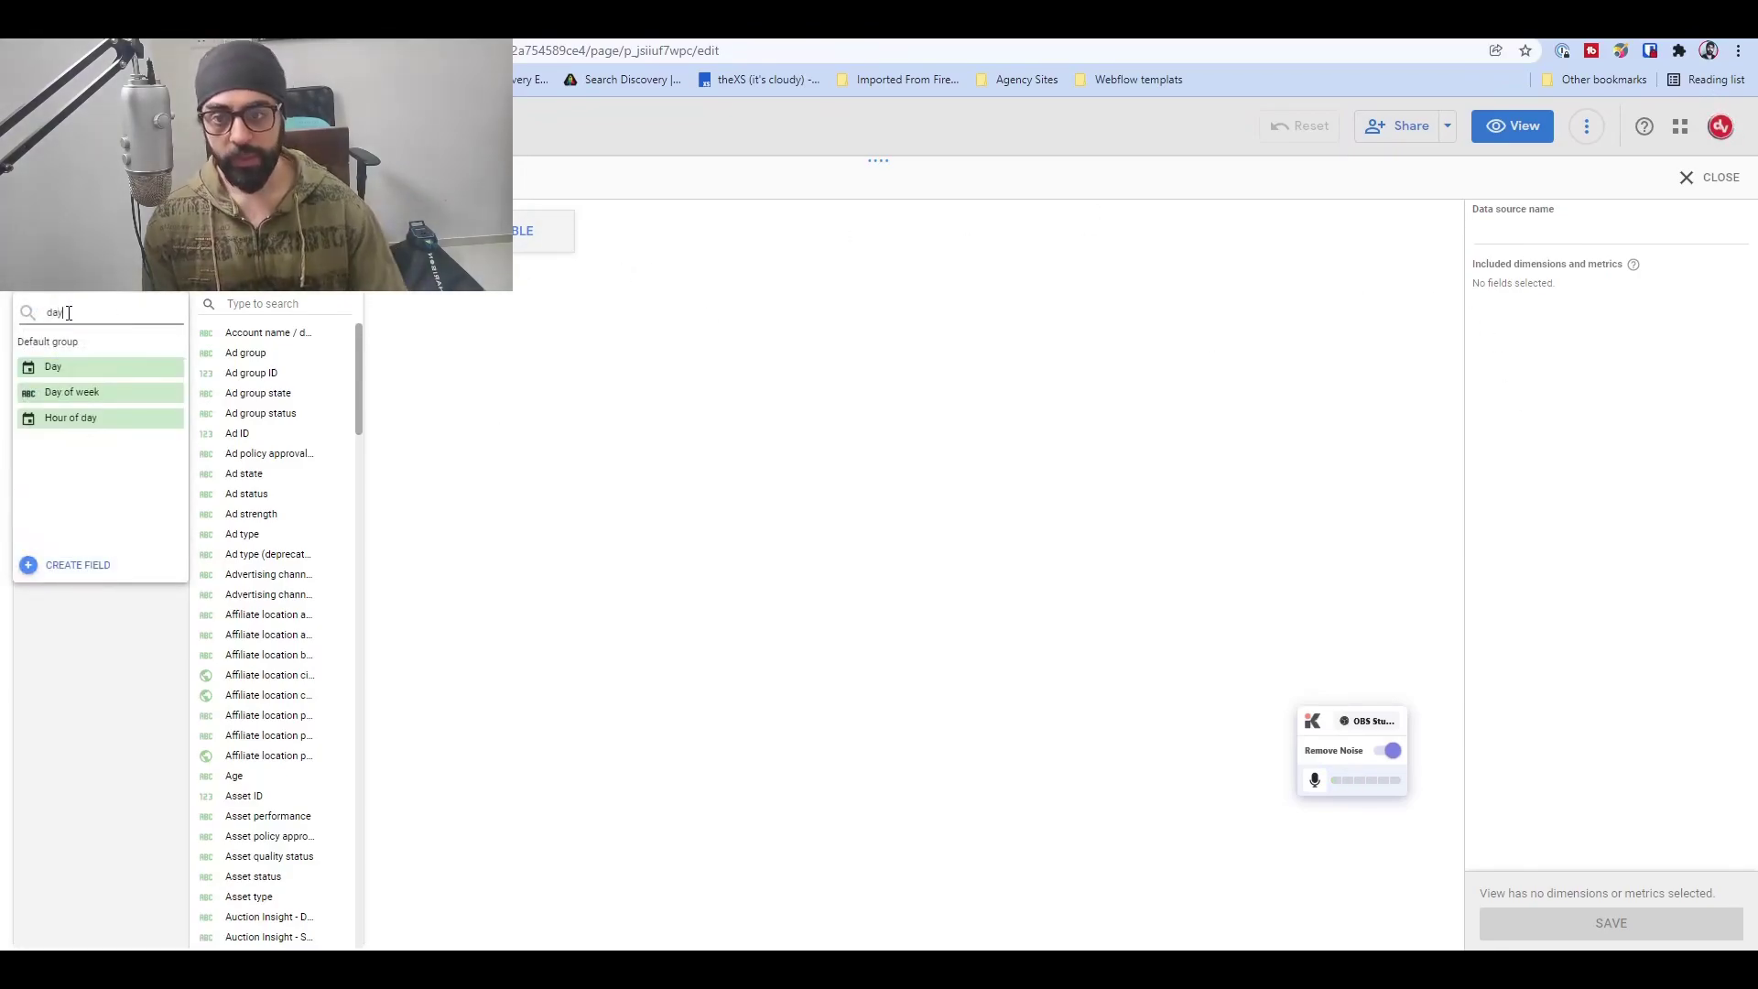
left_click(92, 367)
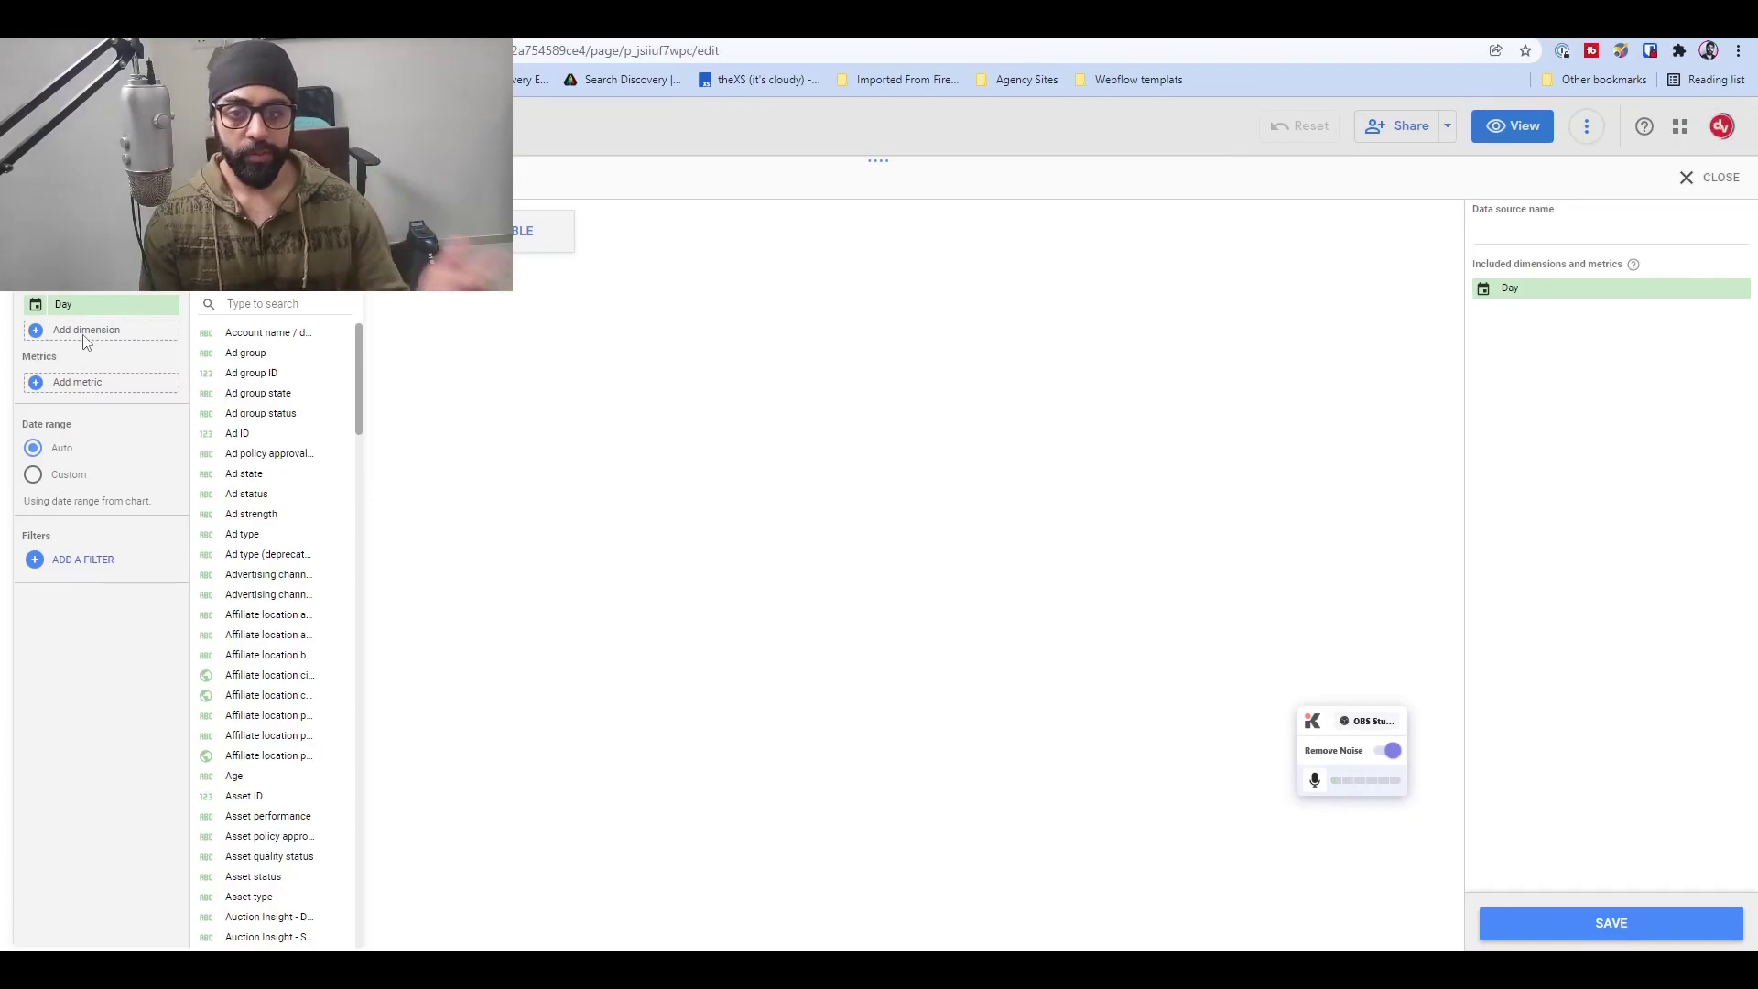
left_click(35, 333)
type("cam")
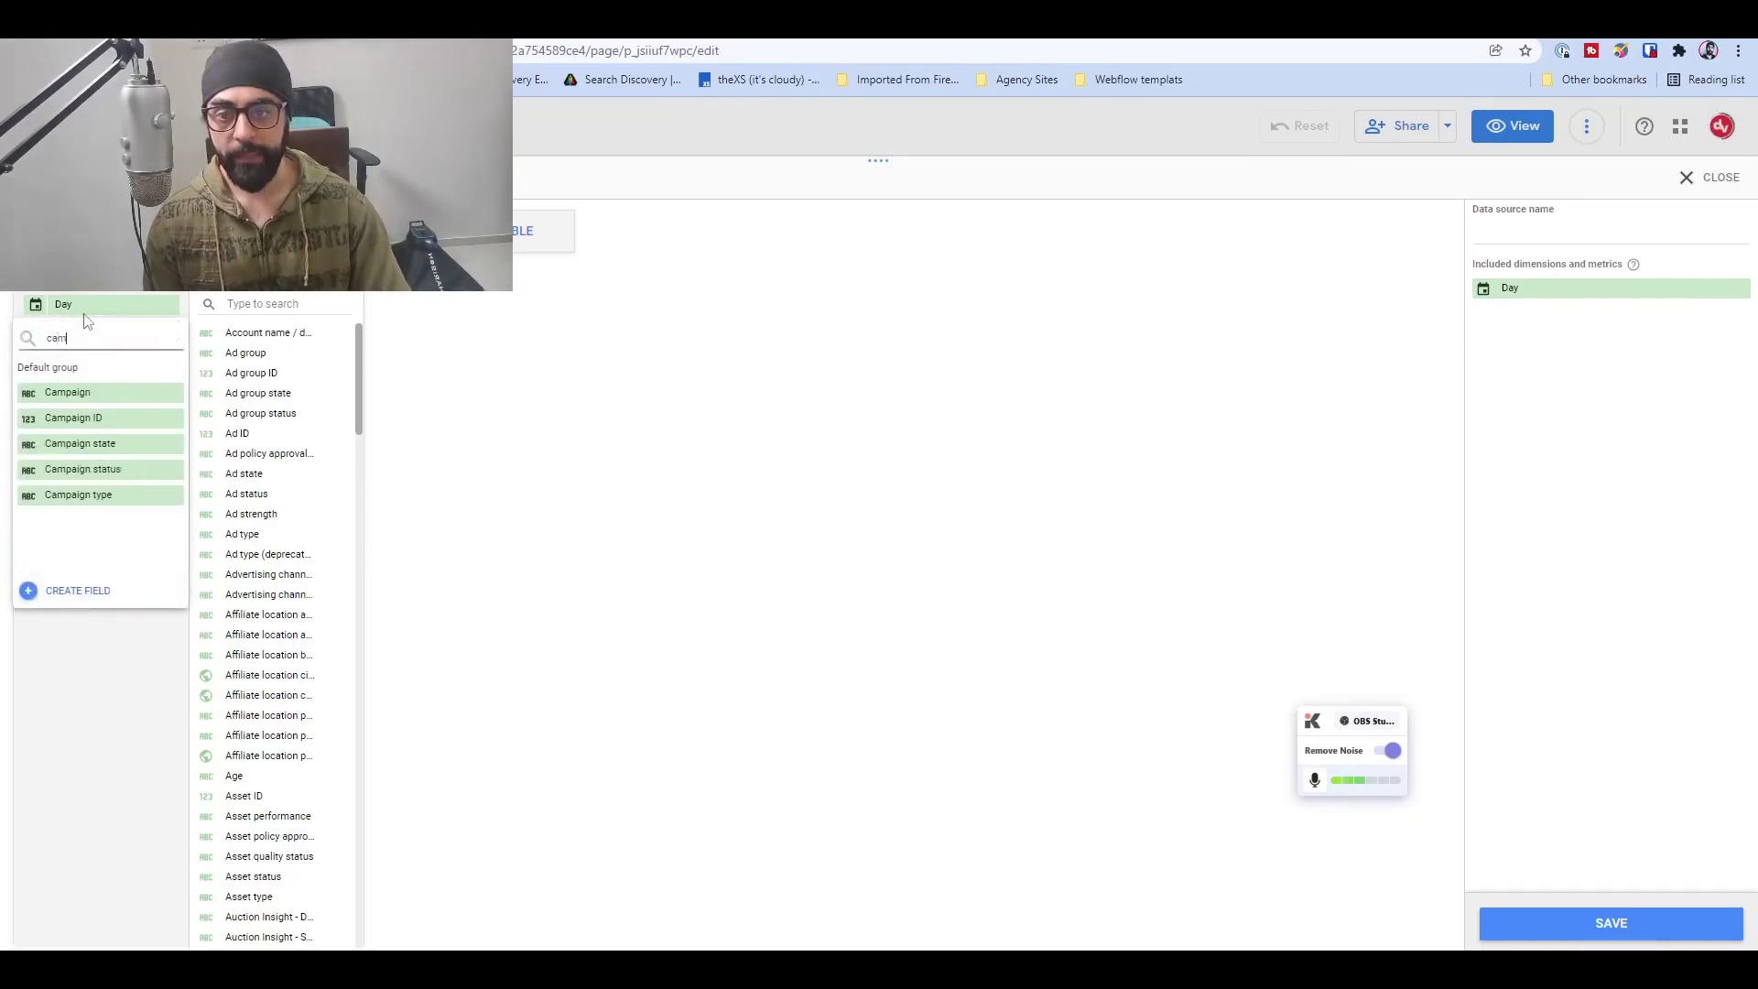
left_click(84, 390)
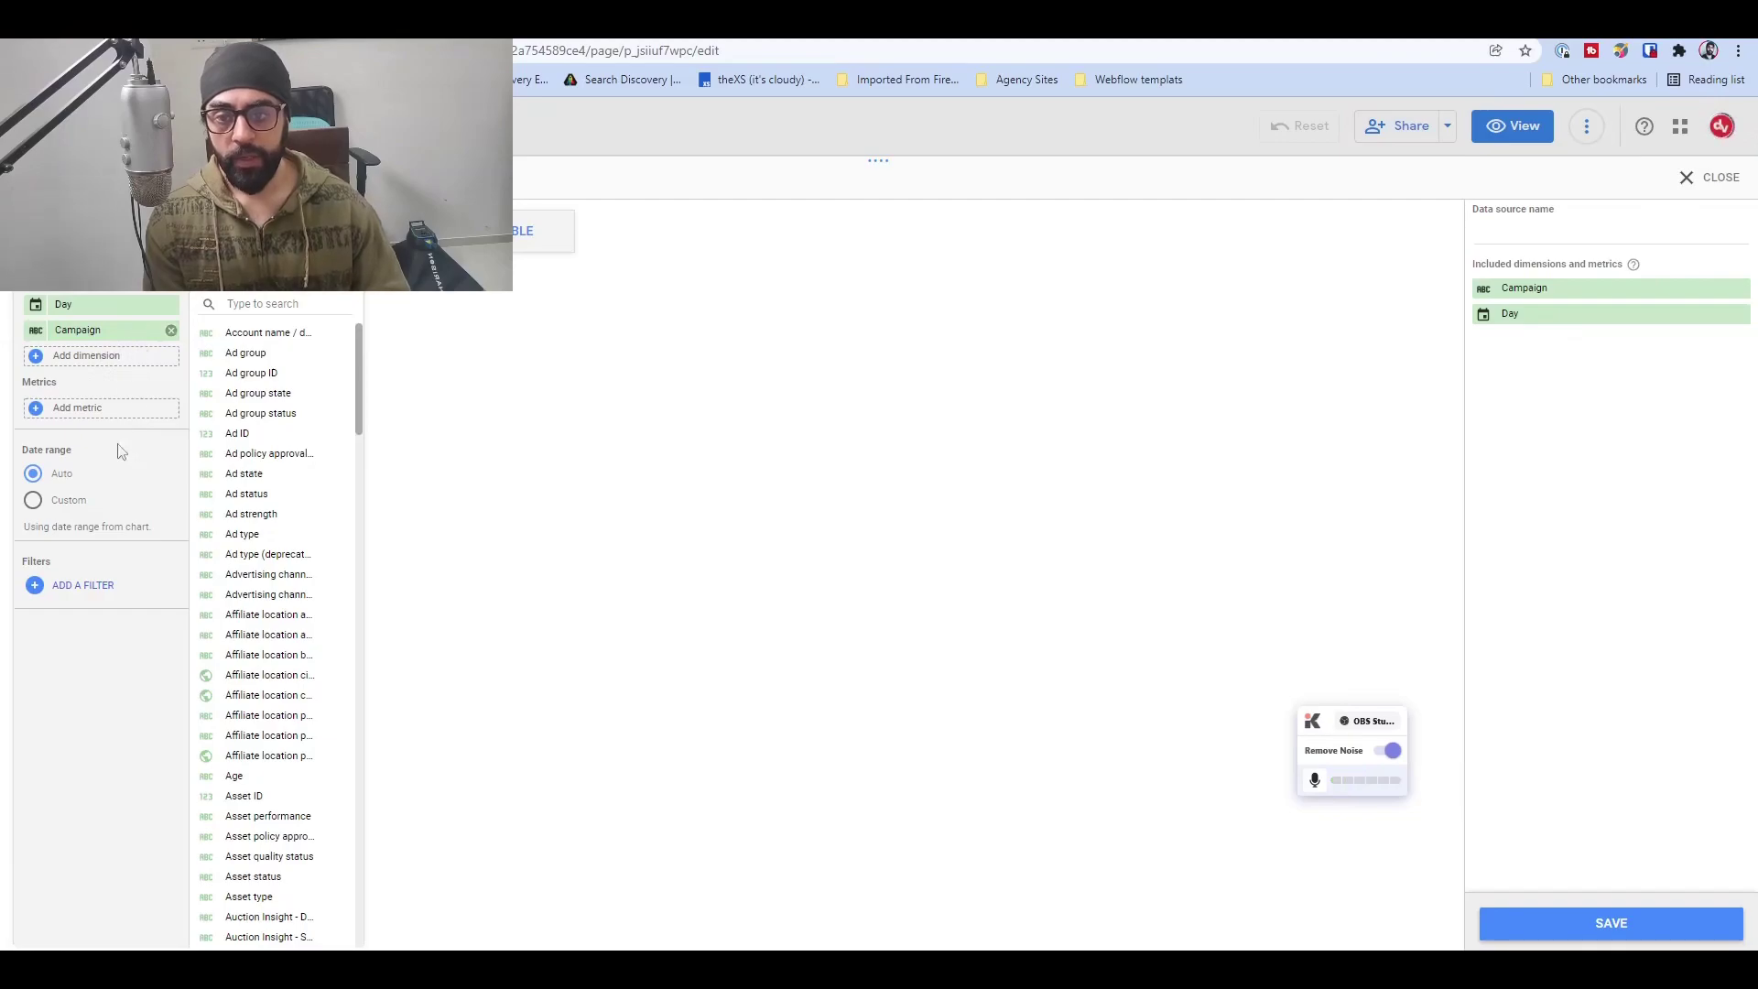
Add Impressions, Clicks and Cost (converted) as metrics of the data view's first table
left_click(36, 410)
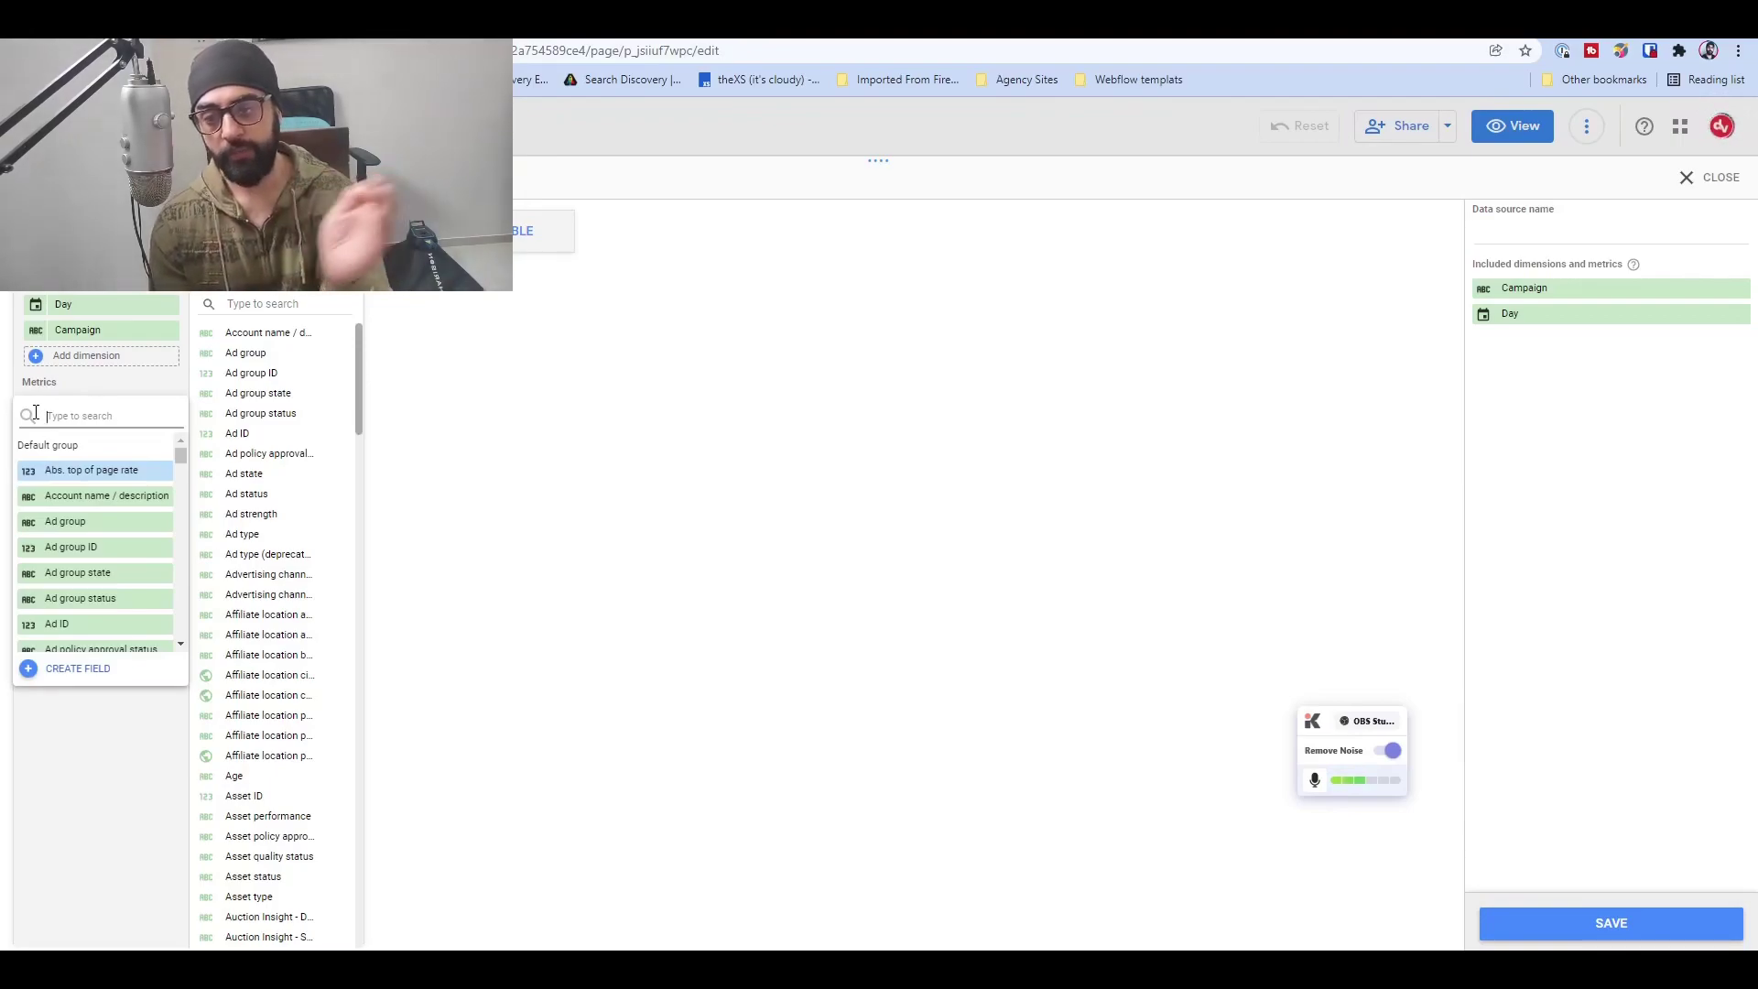
type("impr")
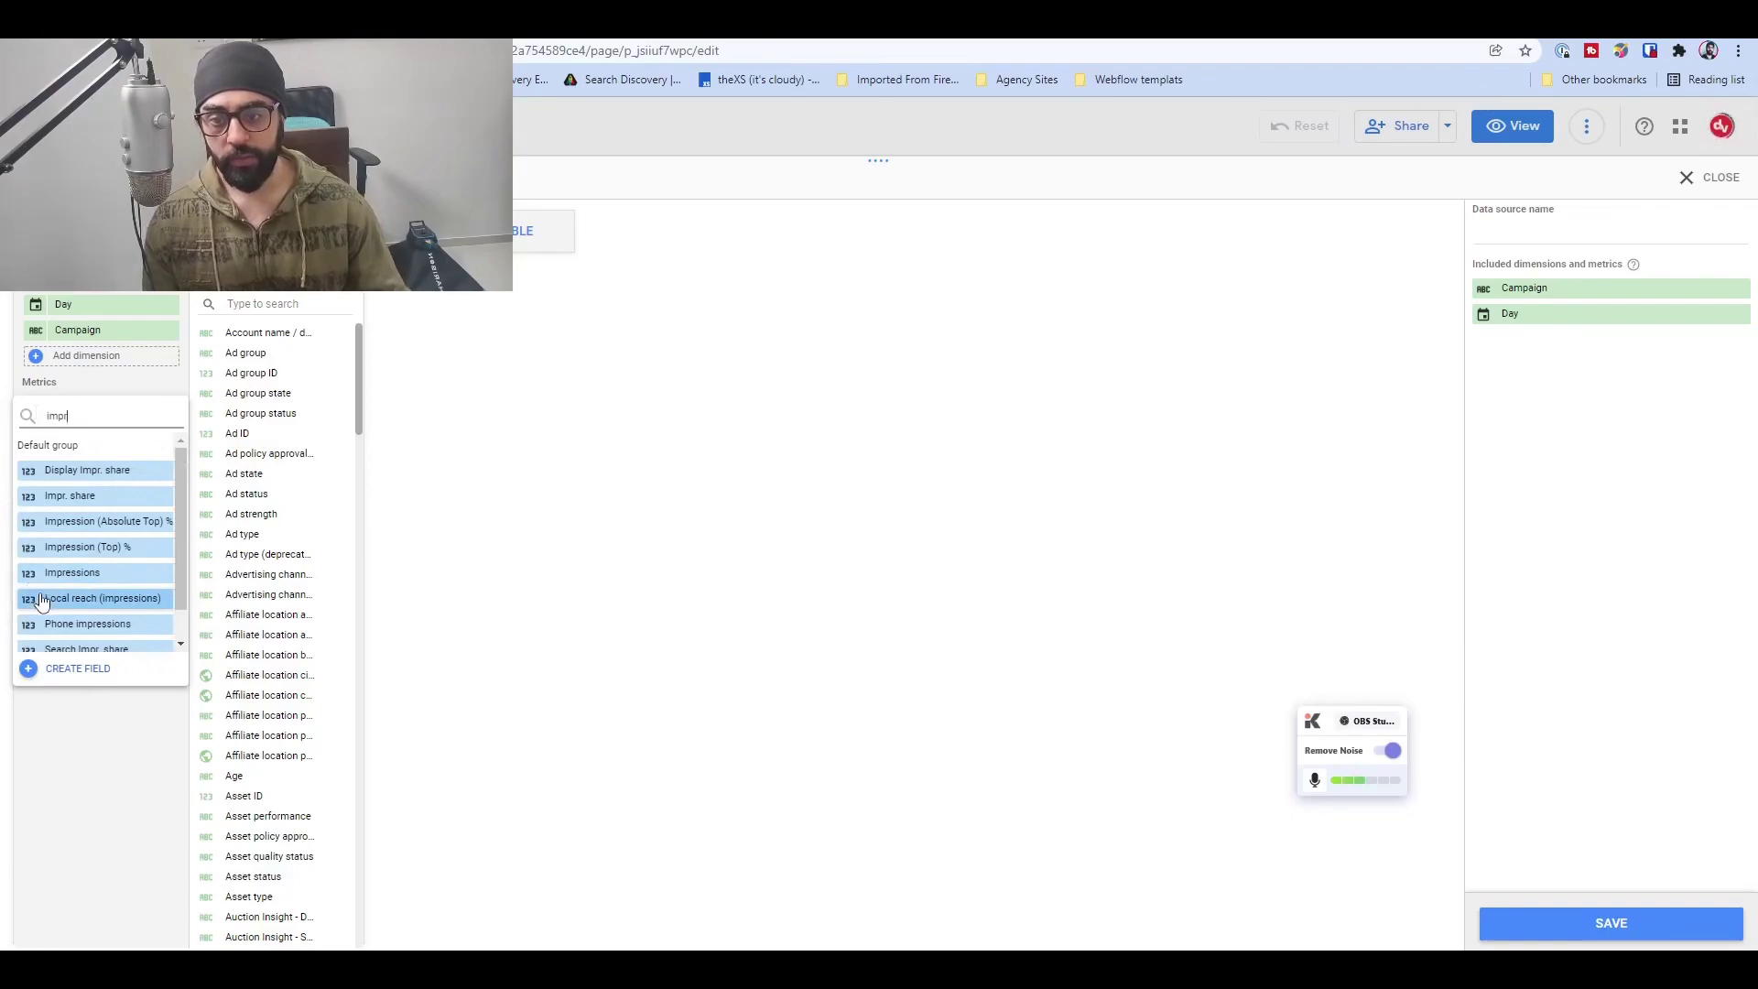
left_click(61, 573)
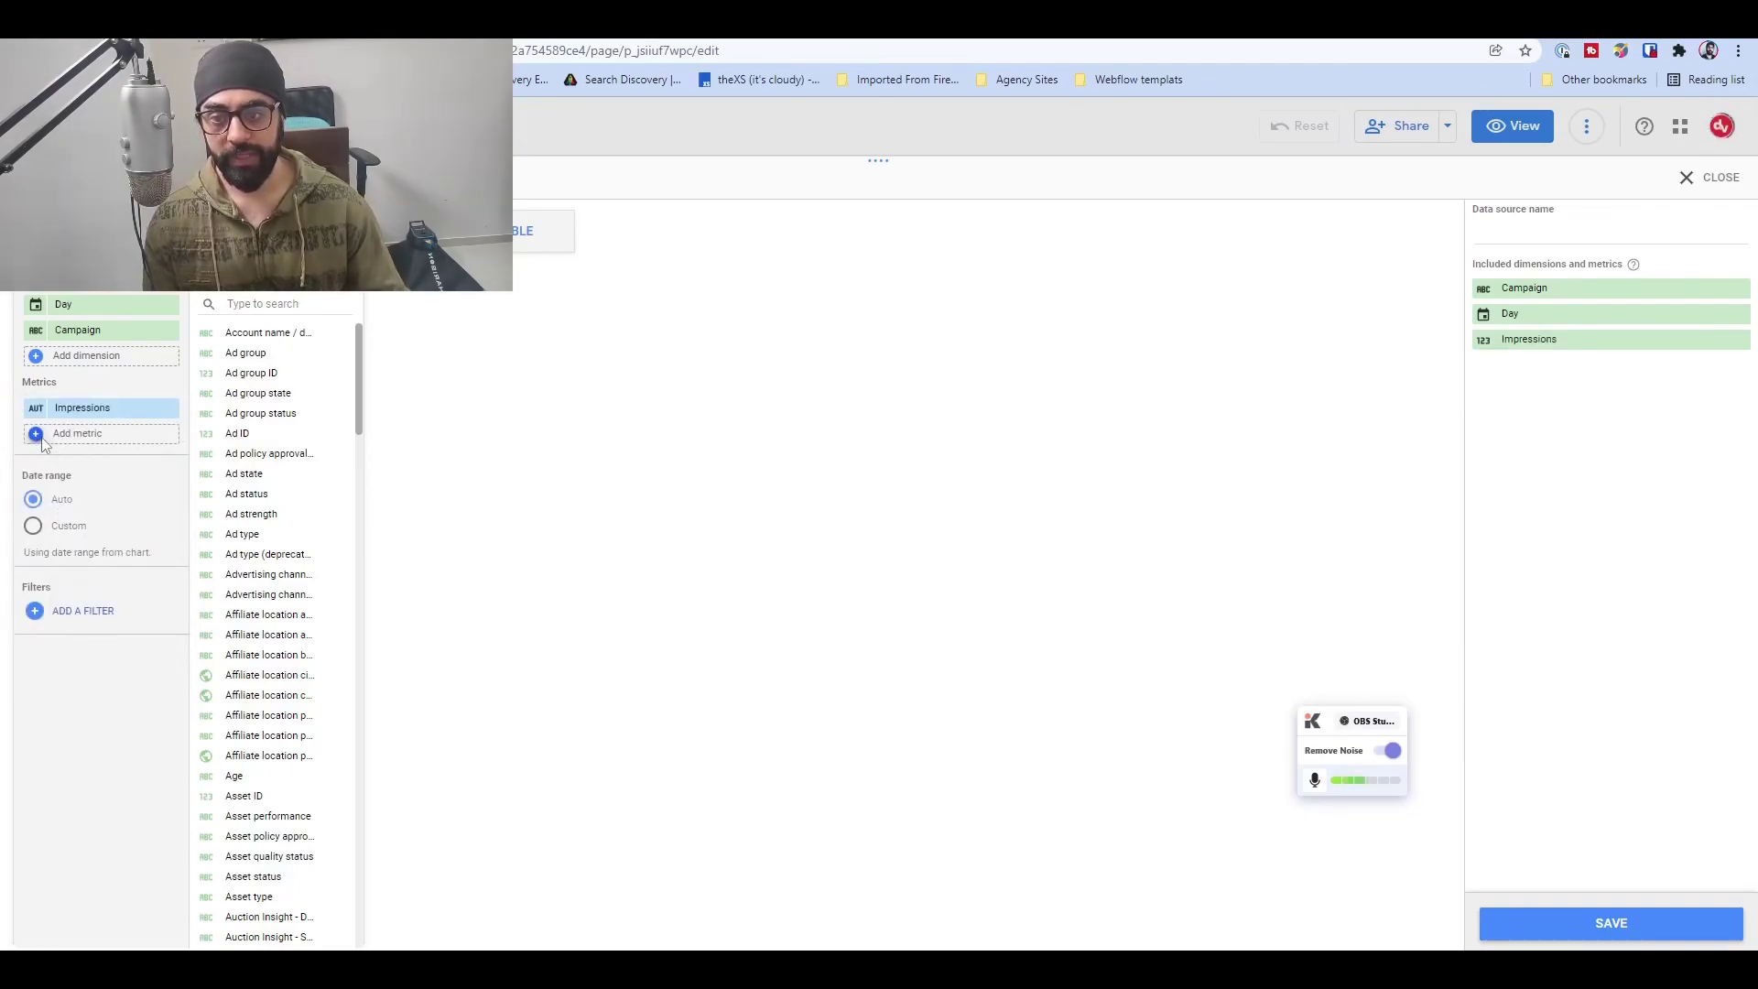
left_click(42, 438)
type("click")
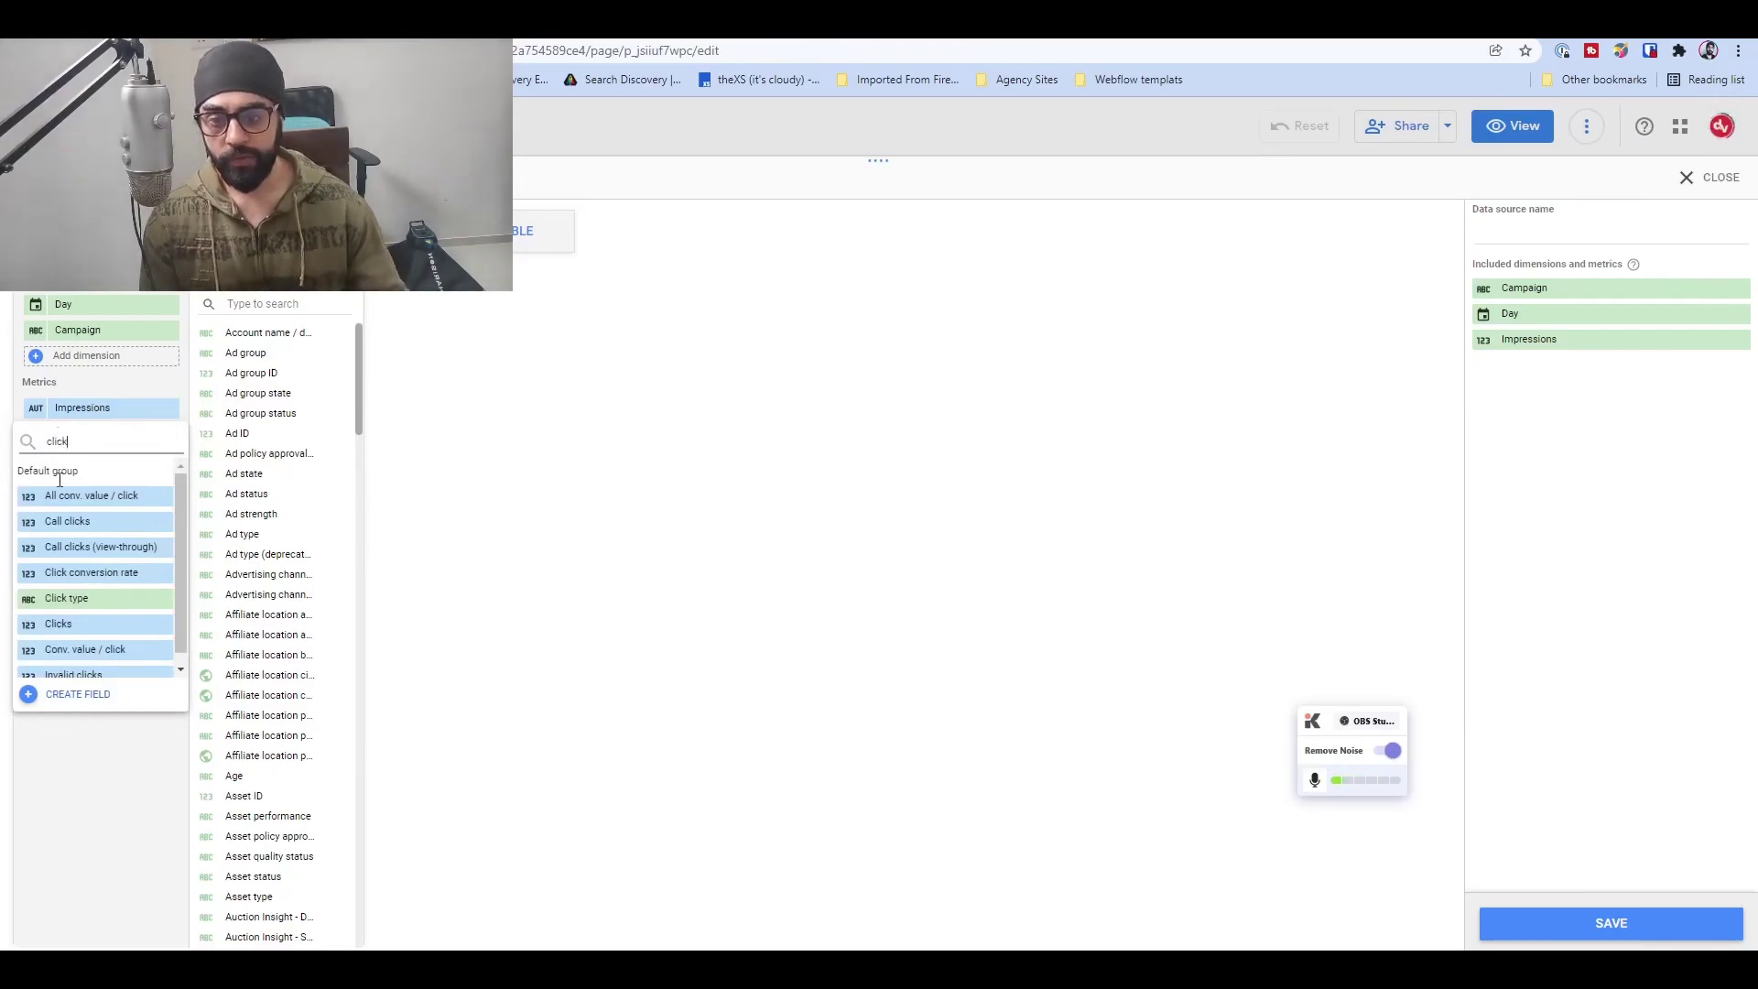
left_click(84, 625)
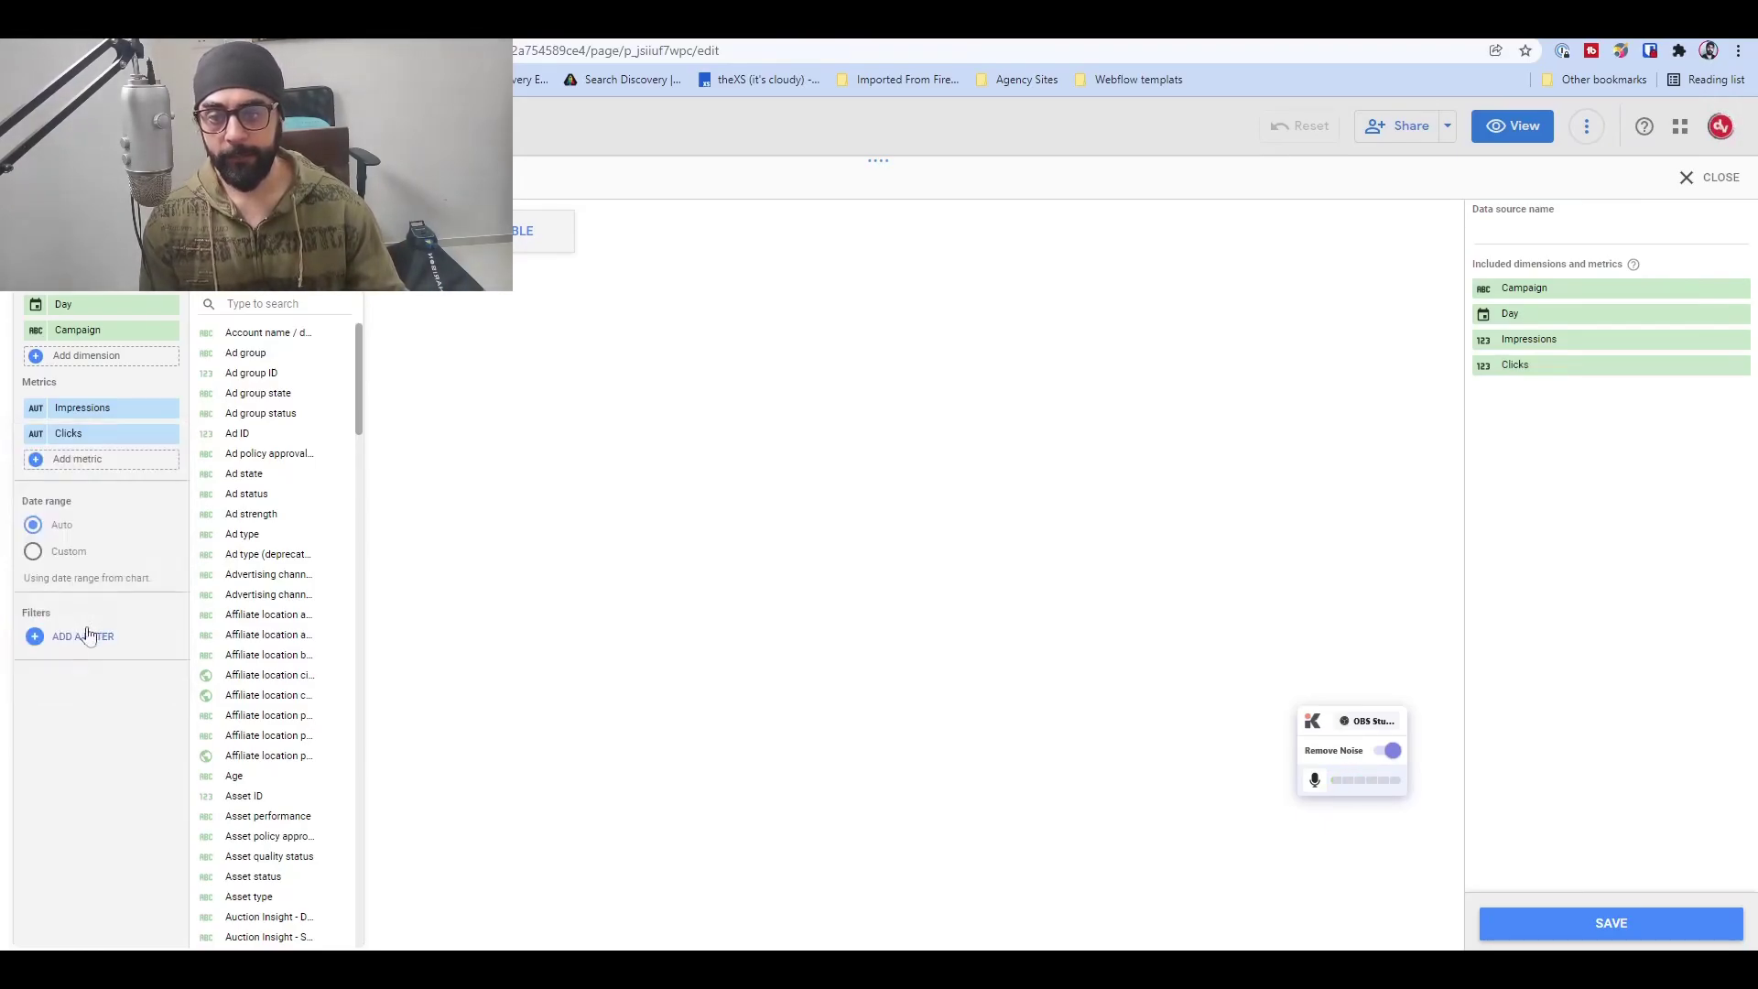
left_click(48, 459)
type("cost")
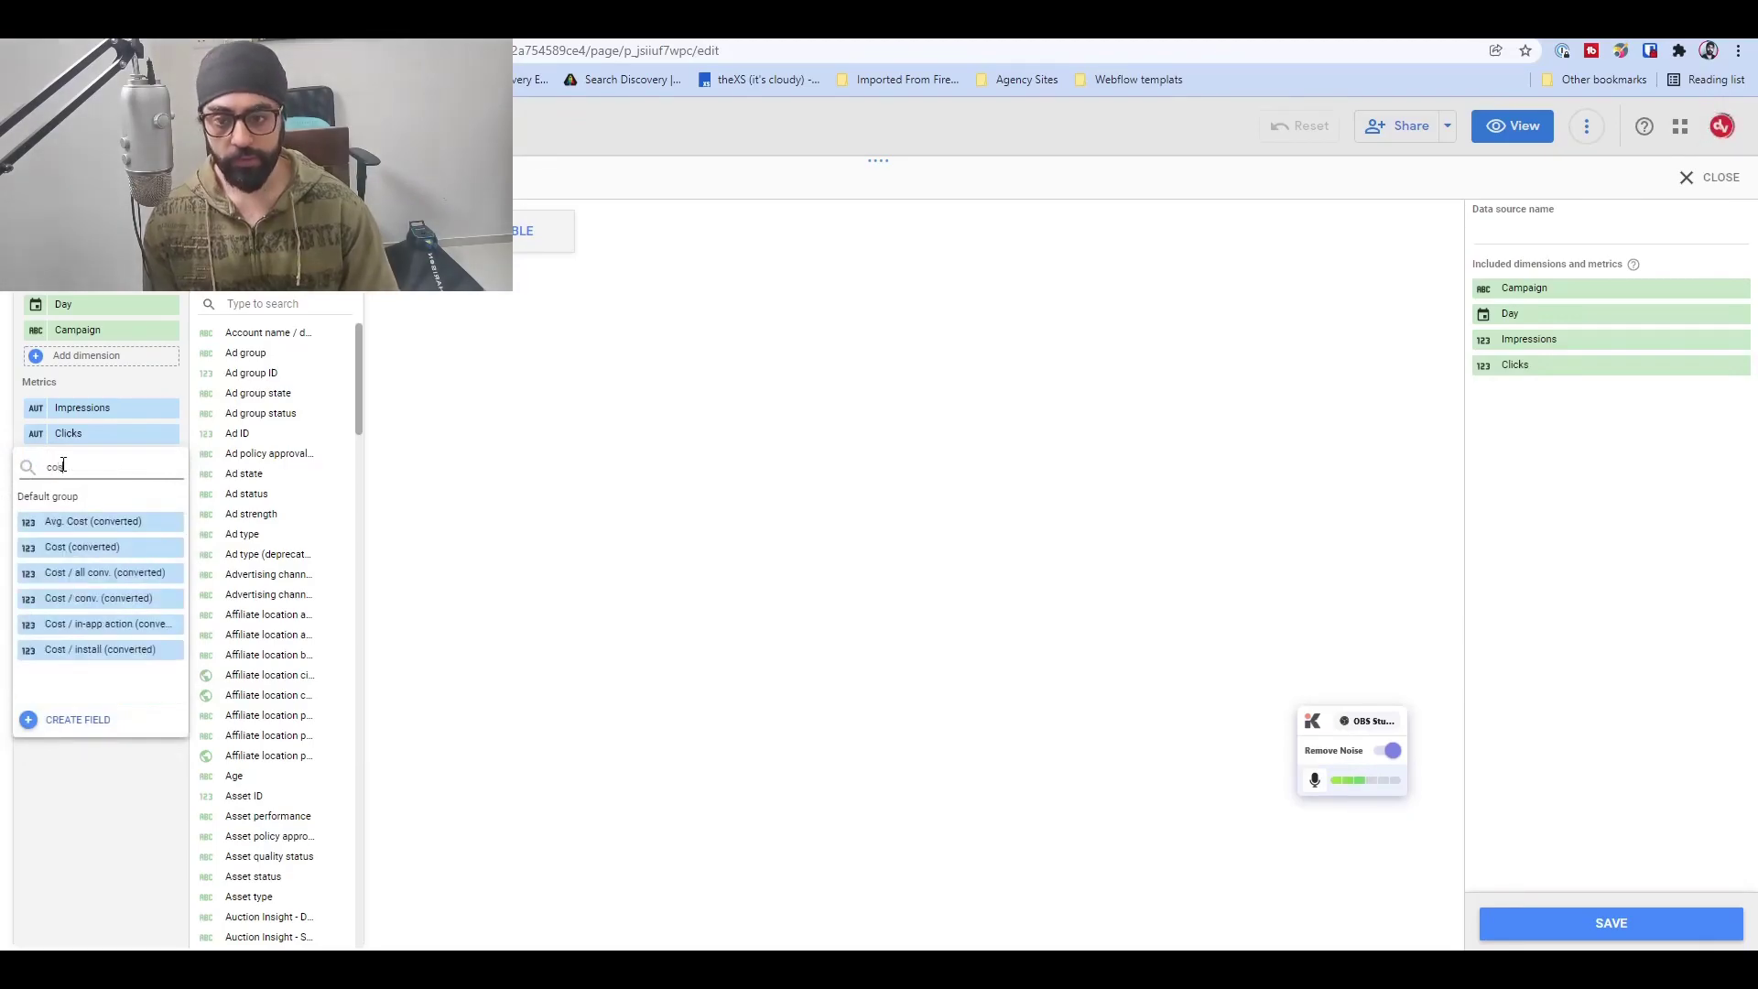
left_click(96, 549)
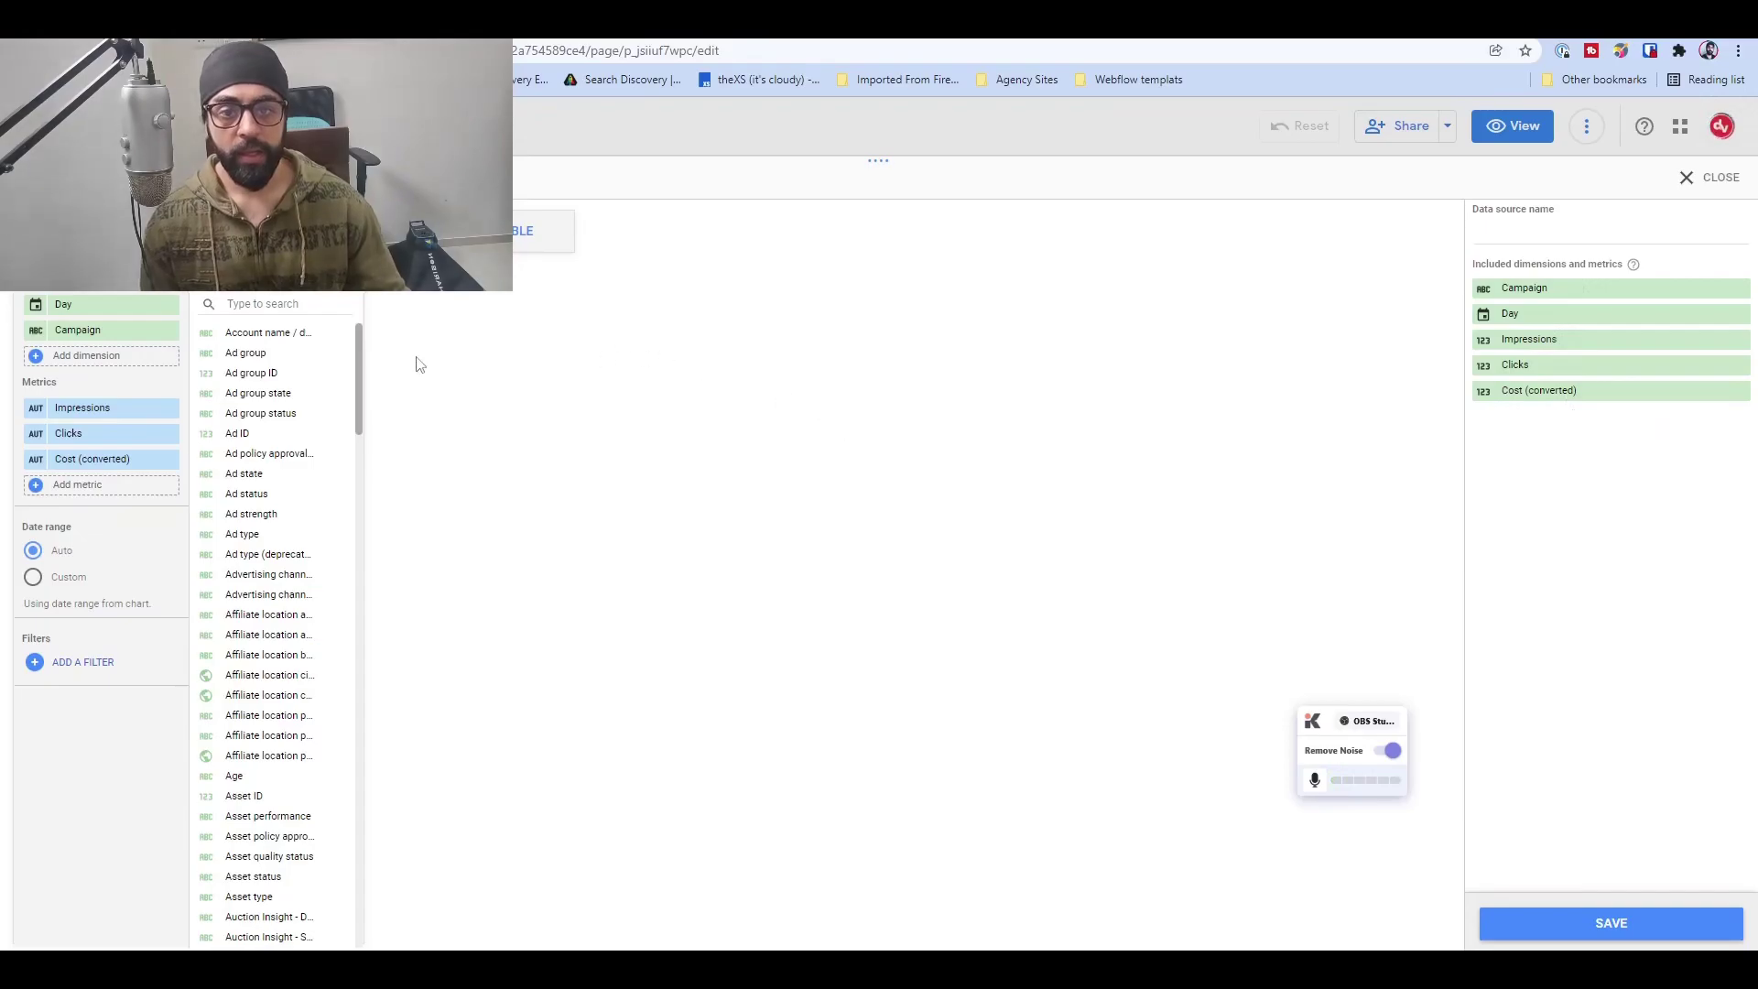
Add a second table to the data view using the Google Ads data source
left_click(403, 261)
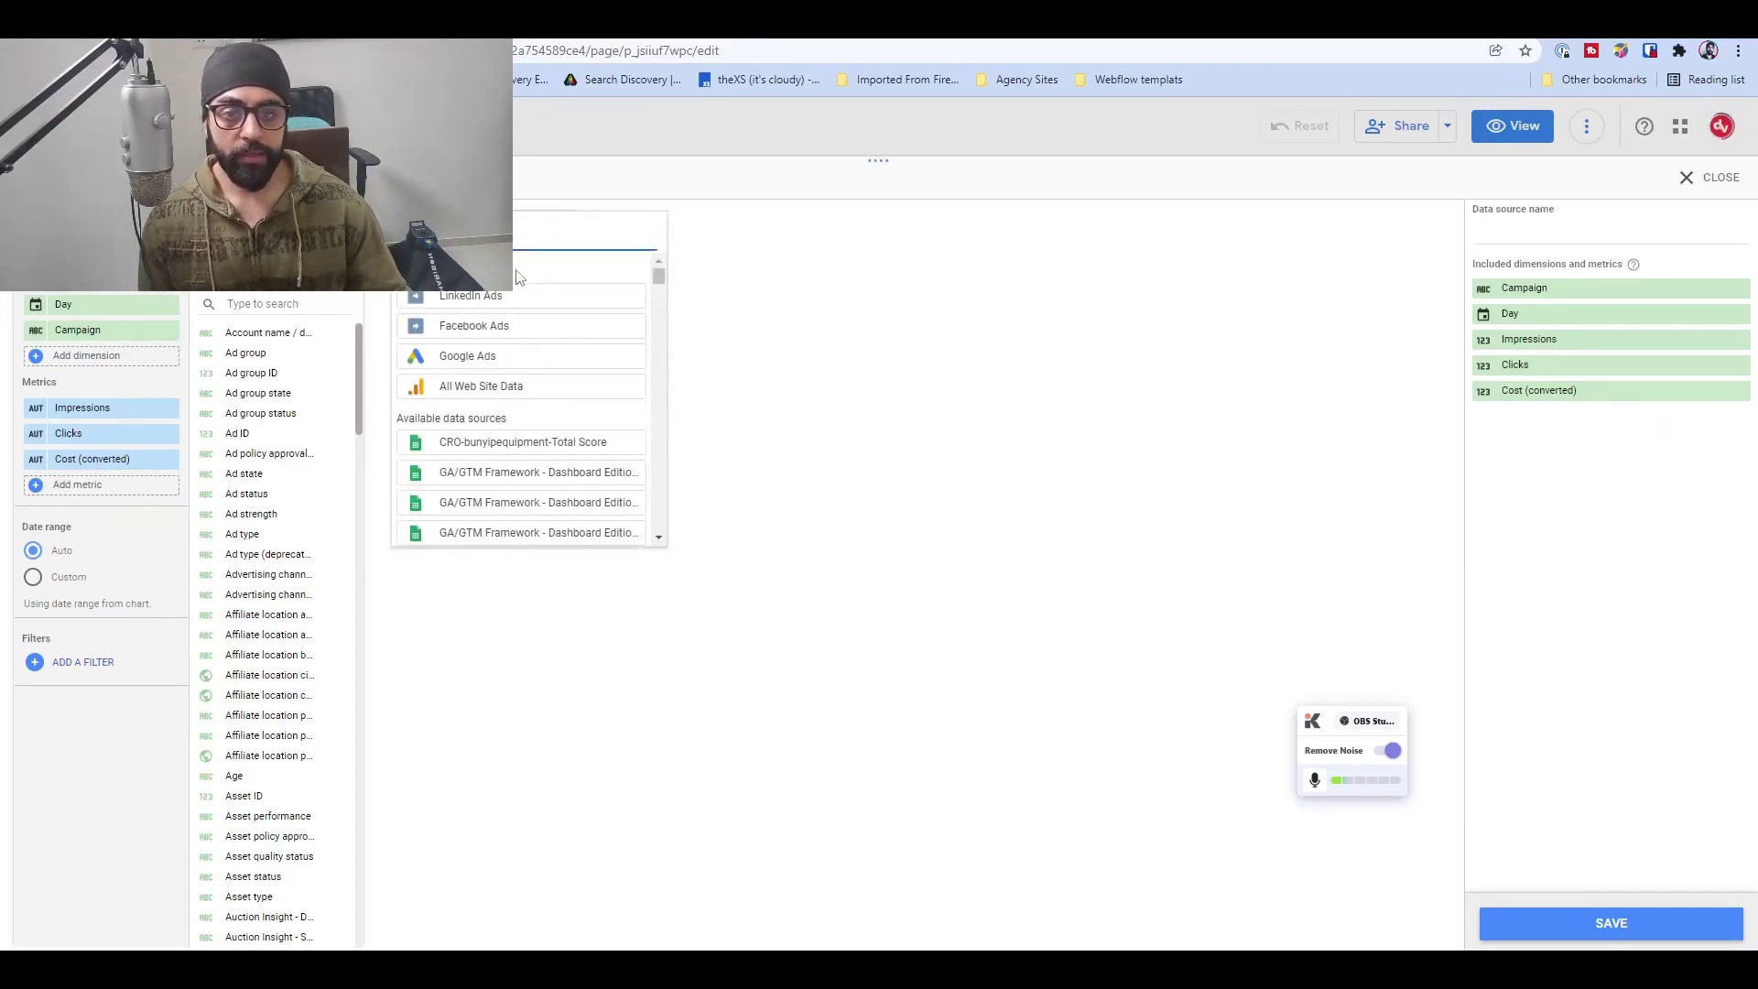
left_click(501, 357)
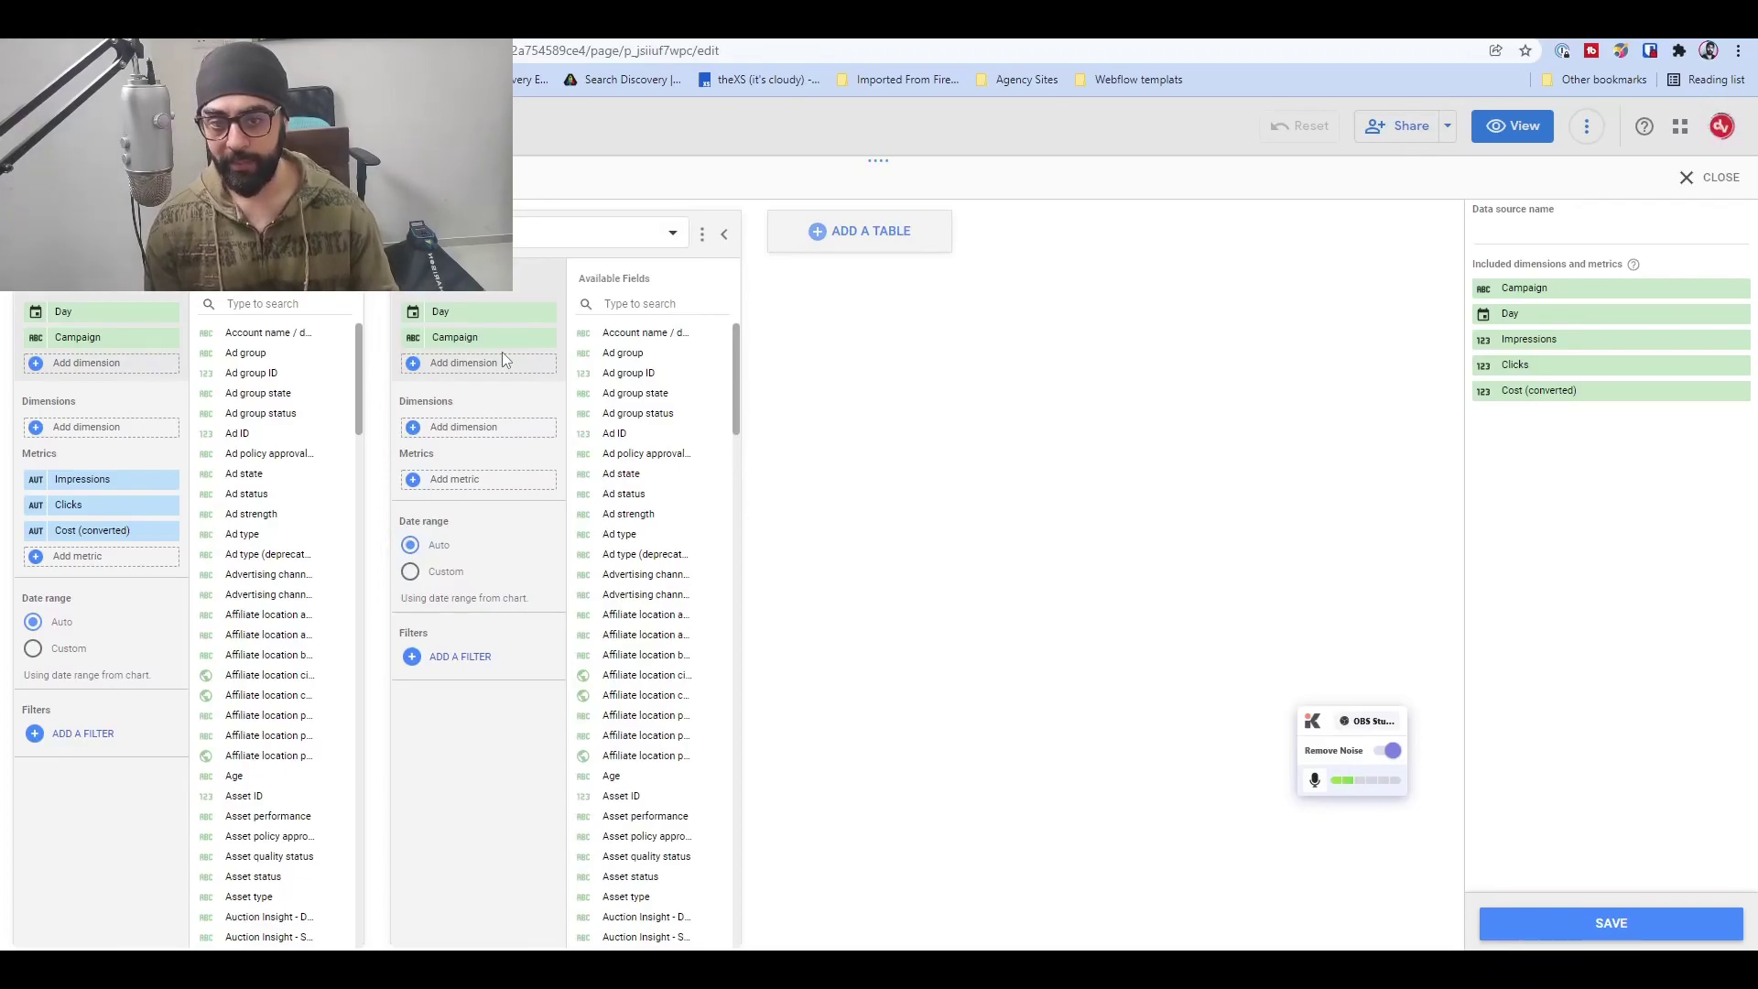
left_click_drag(641, 775, 490, 499)
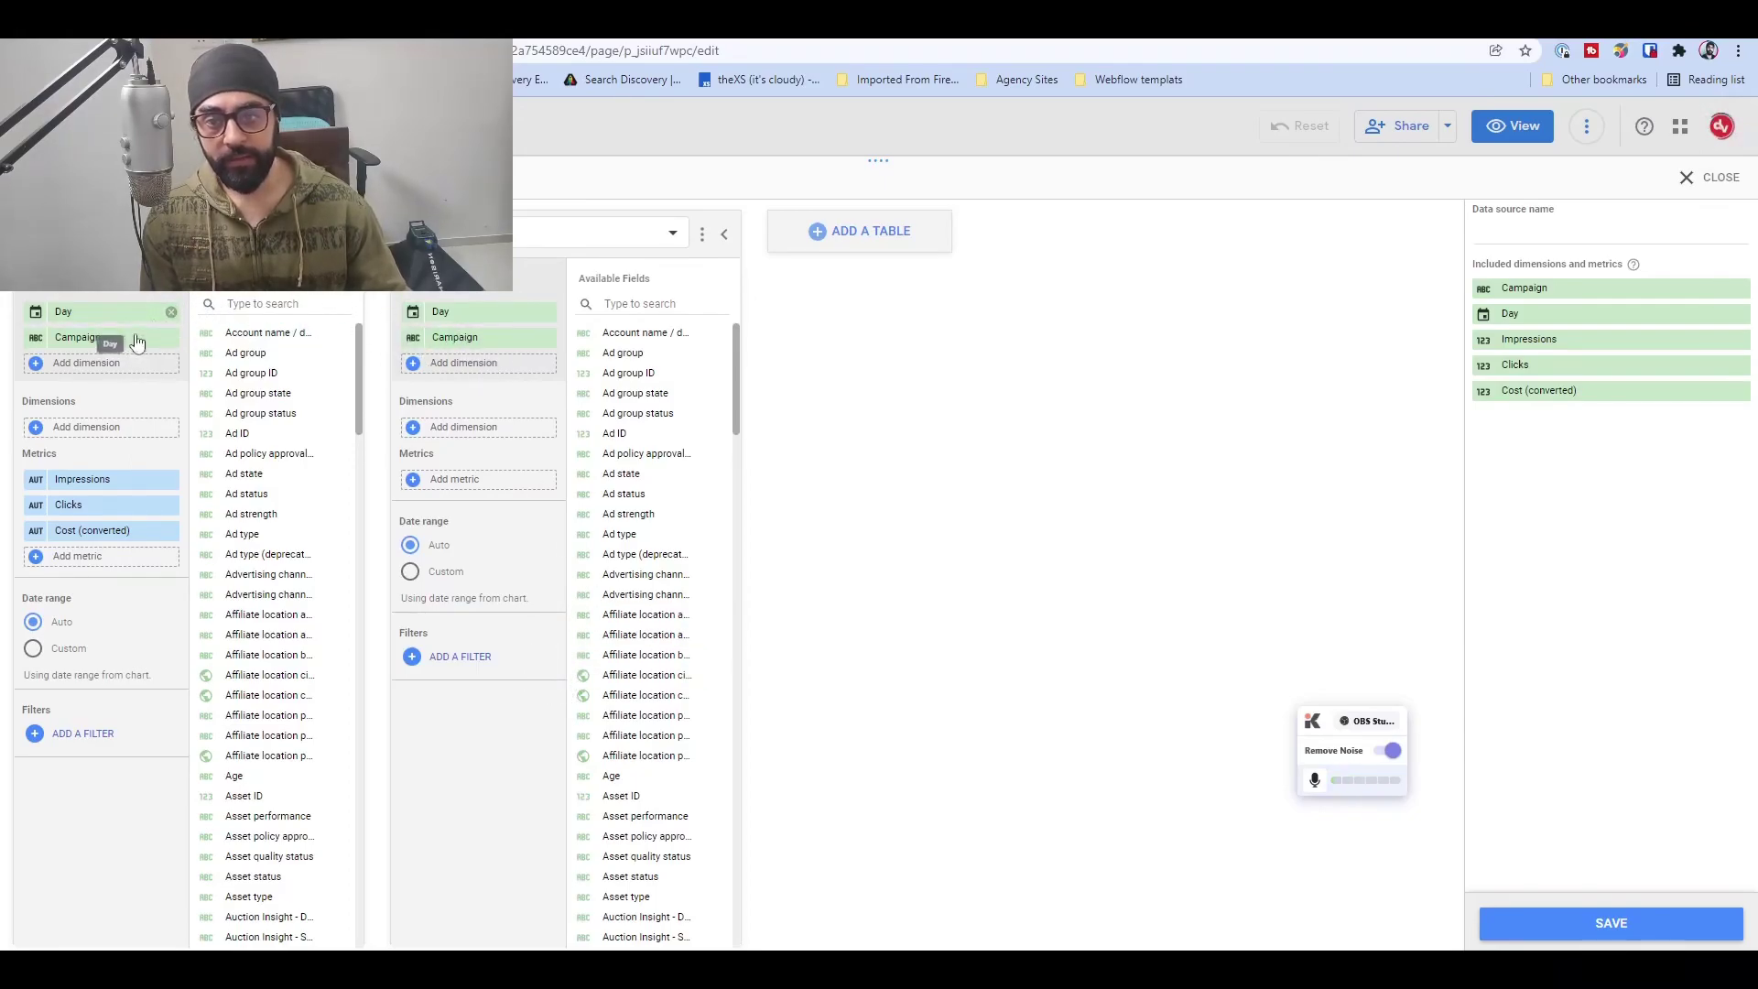
left_click(162, 364)
key("Down")
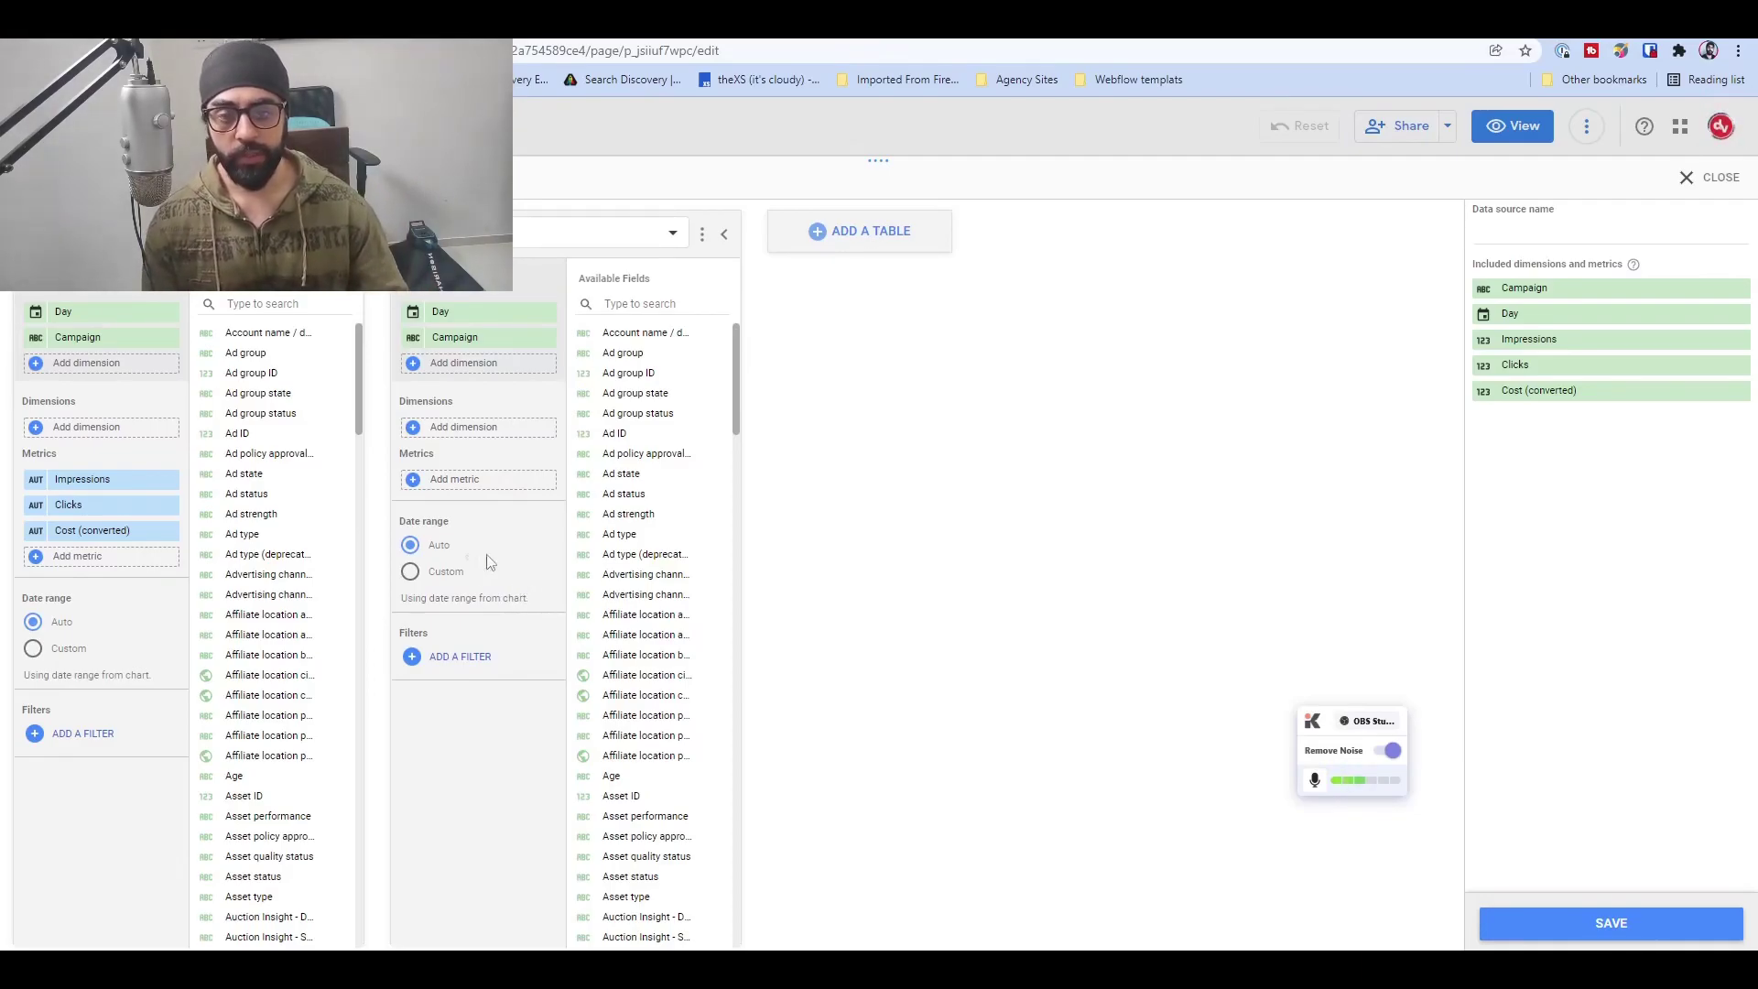
Add All conv. as the metric of the second Google Ads table
left_click(414, 481)
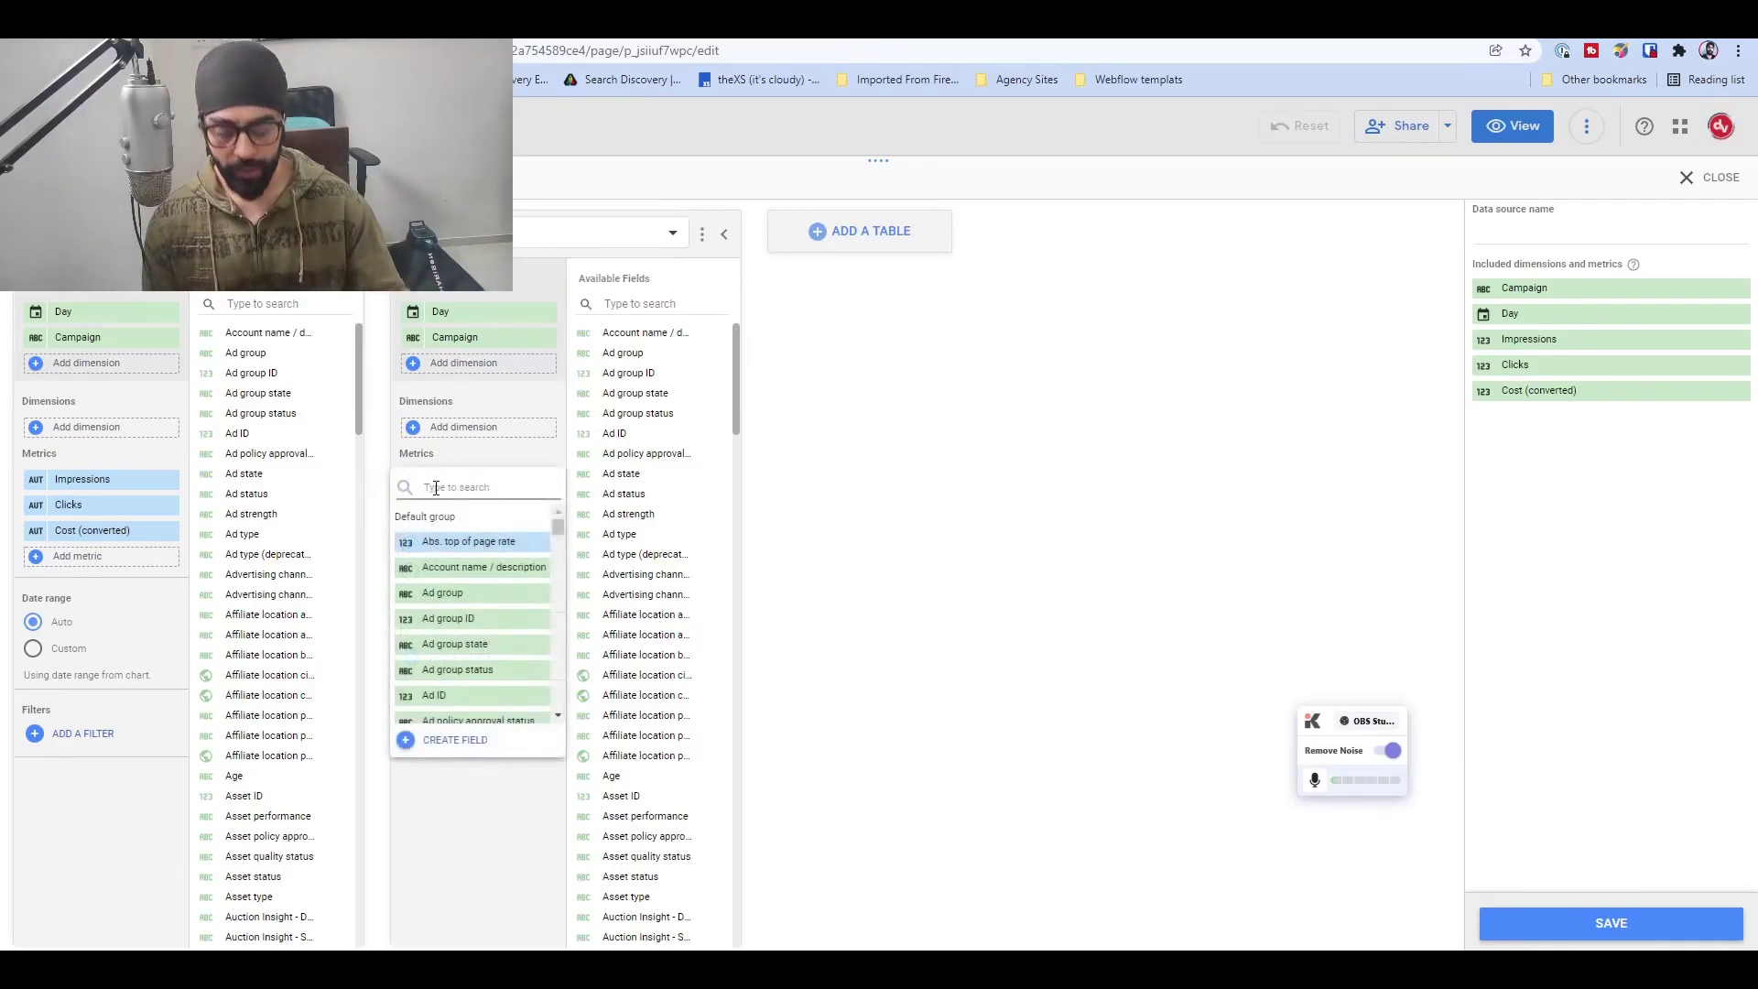
type("all")
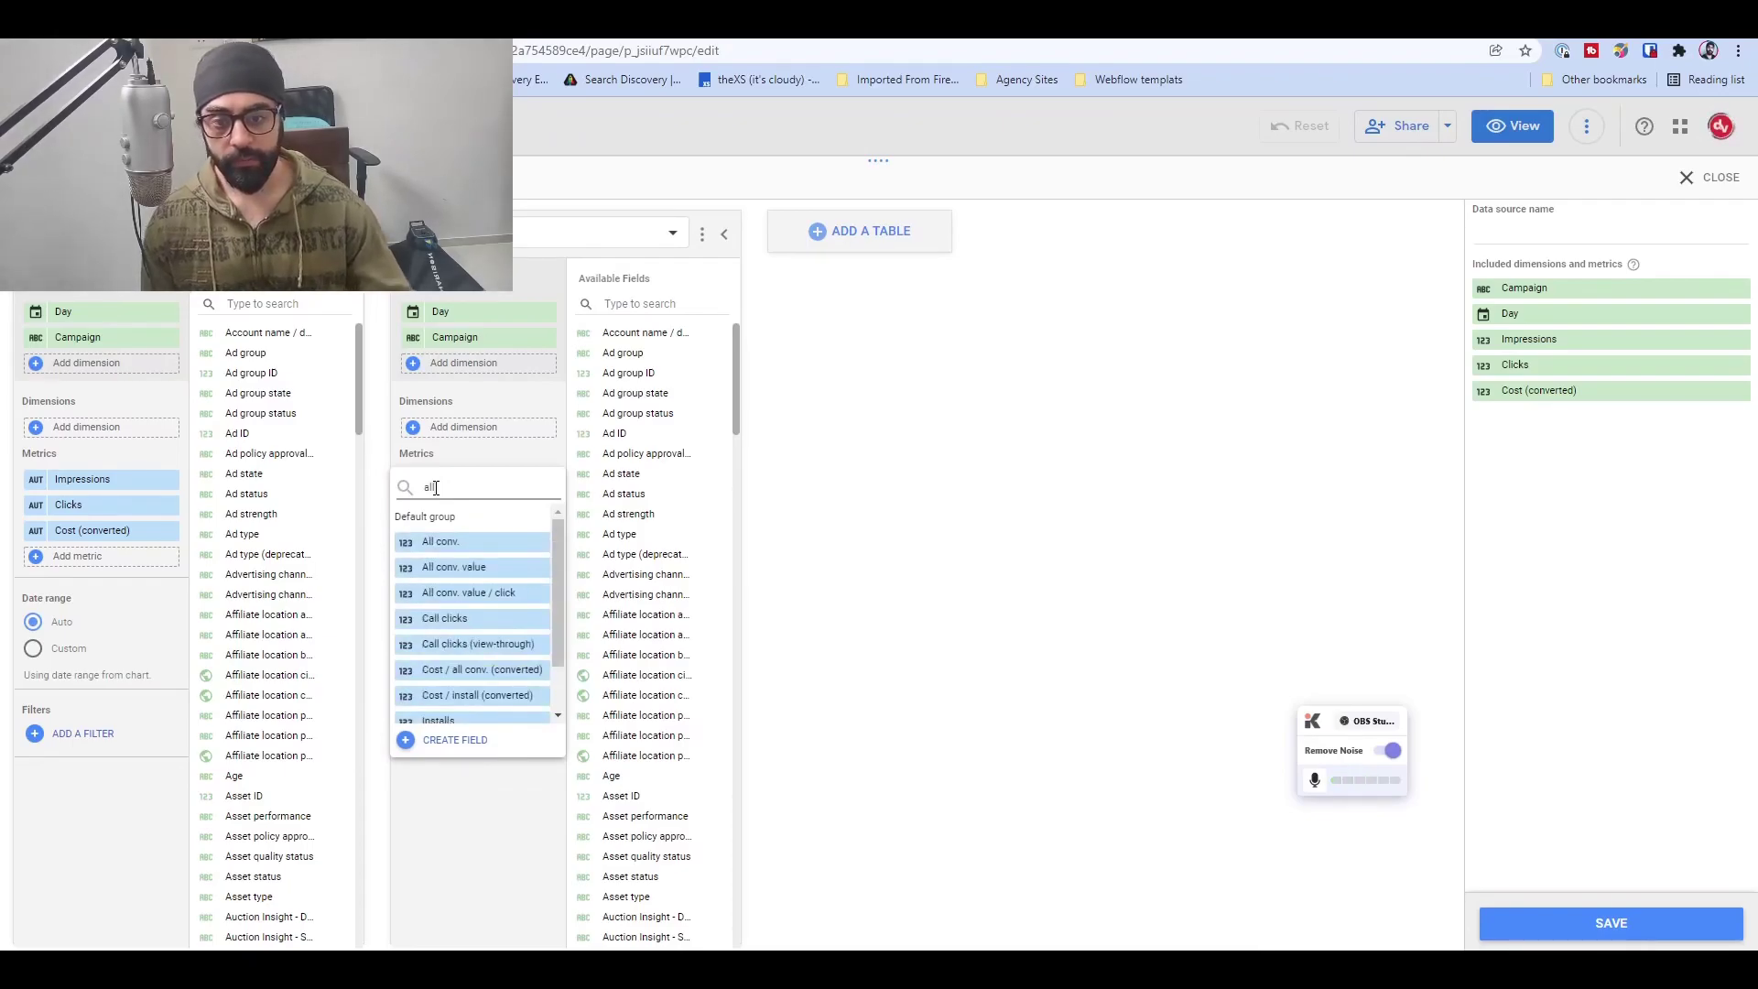
left_click(459, 543)
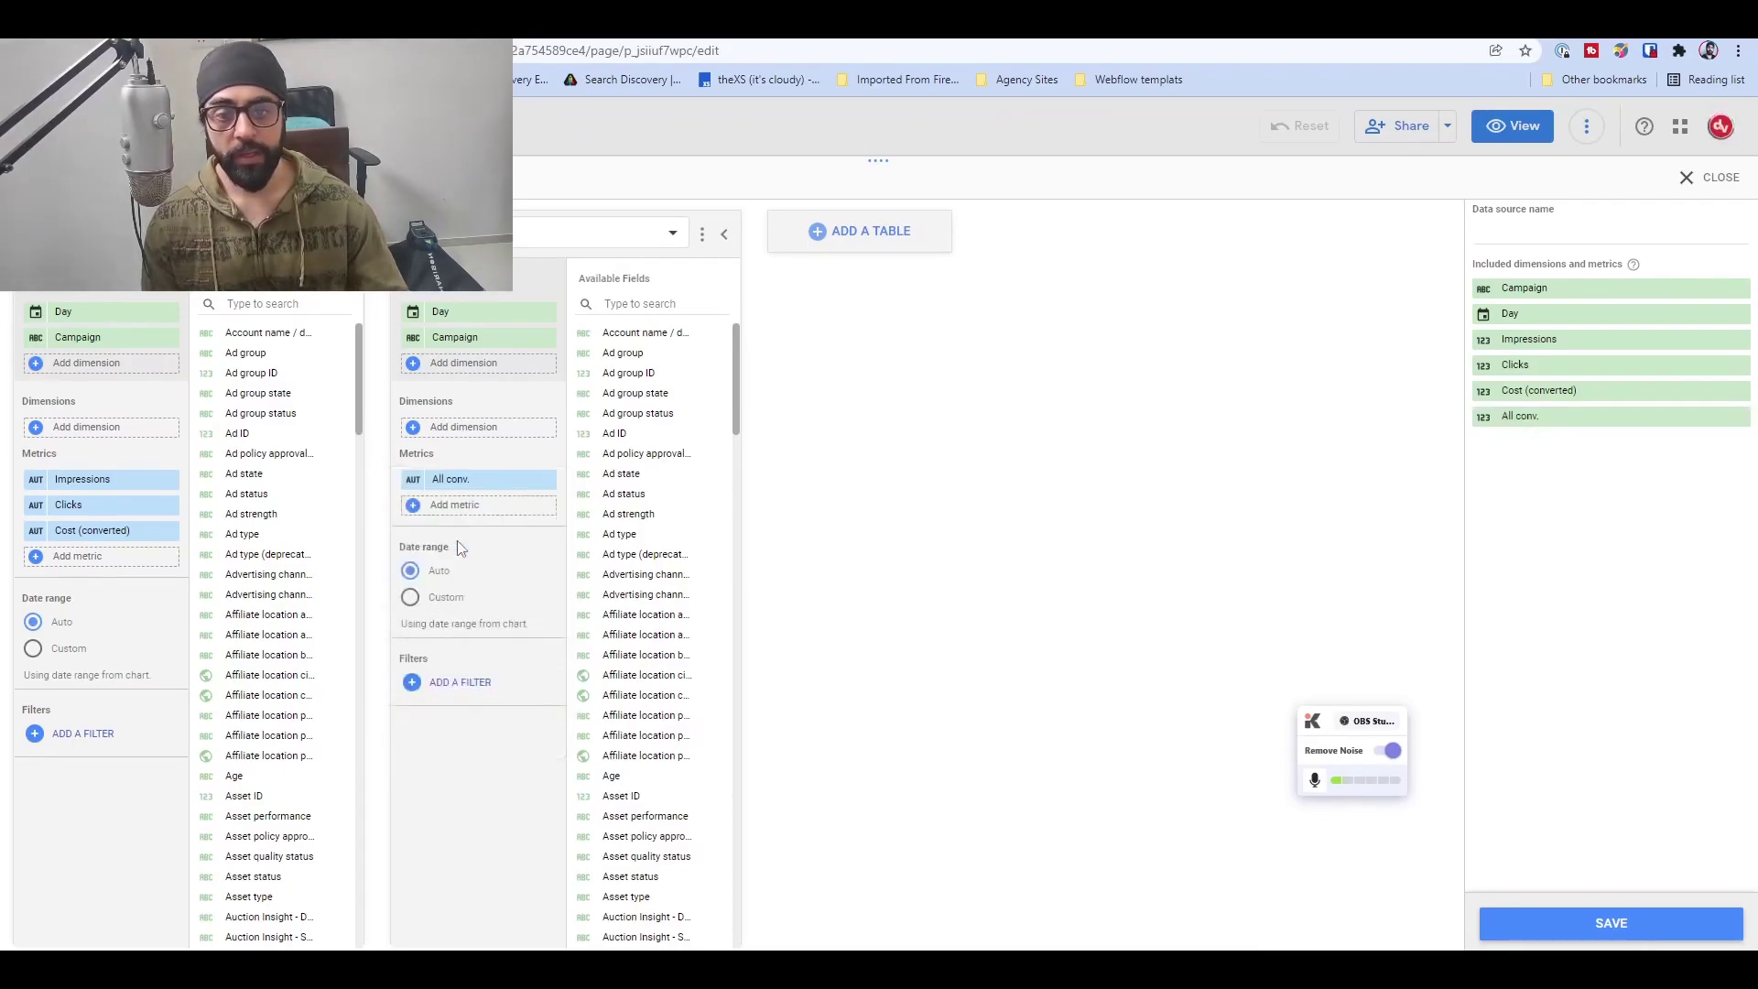
Create a new filter for the second Google Ads table that includes on the Segment Conversion Type Name field
left_click(460, 683)
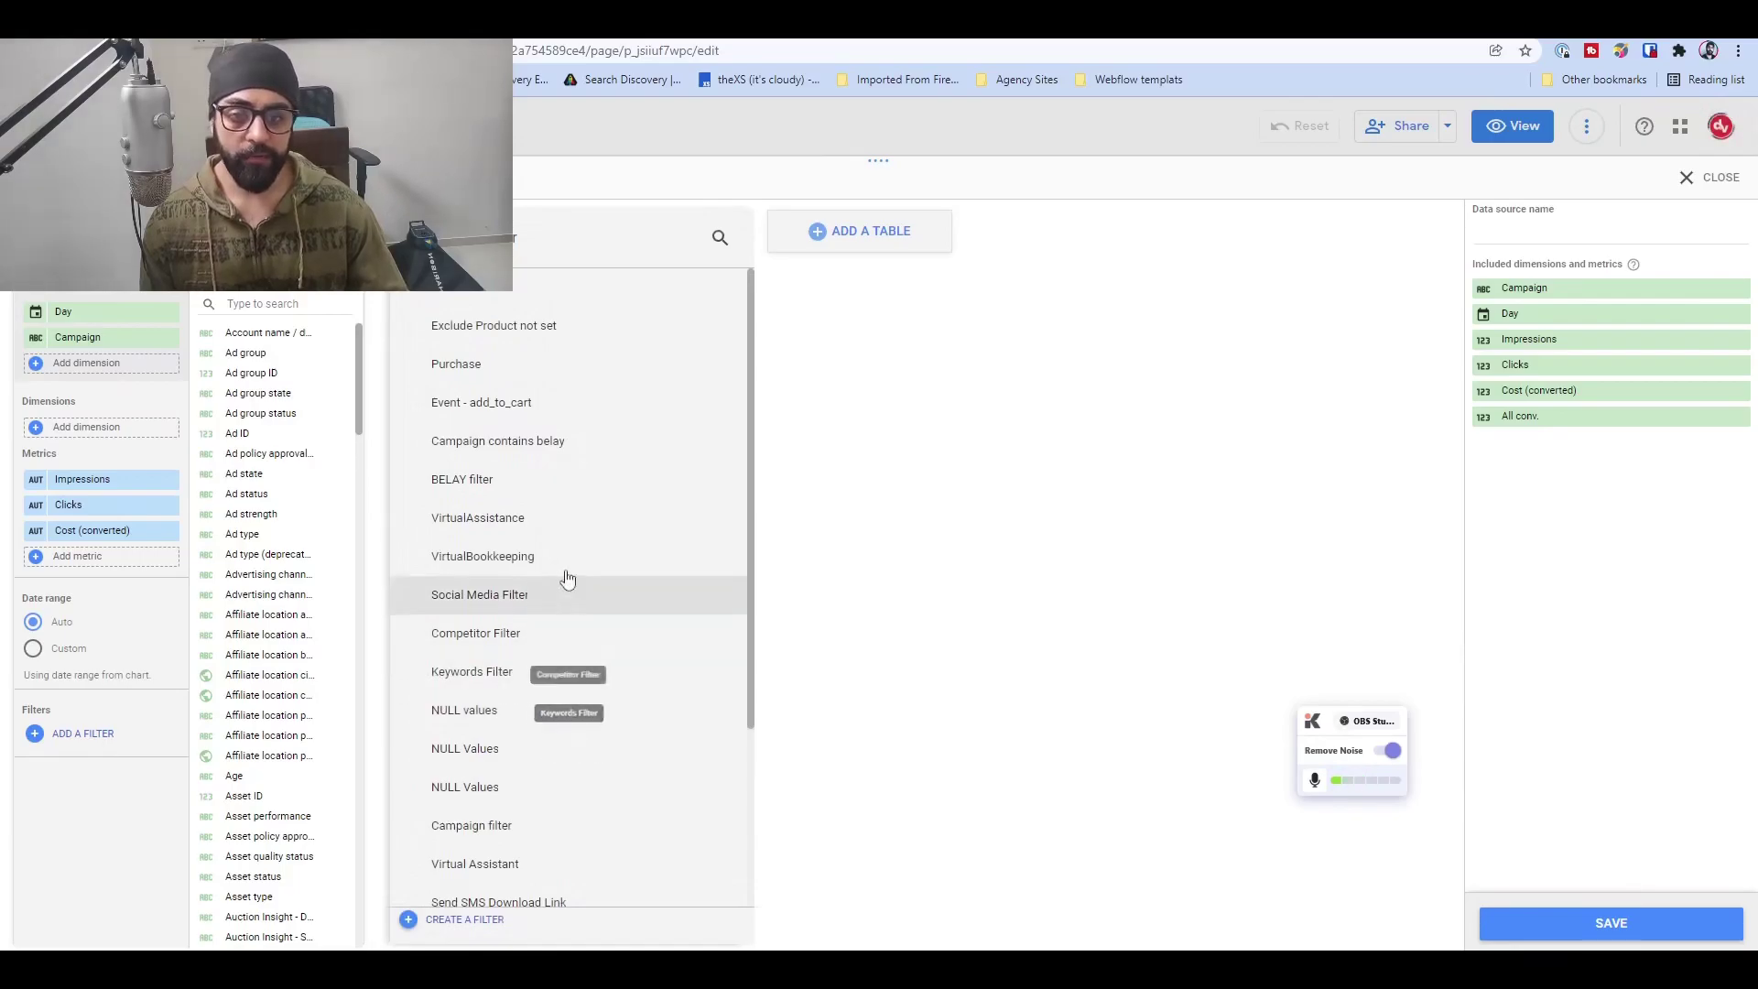
scroll(549, 628, "down", 3)
left_click(495, 918)
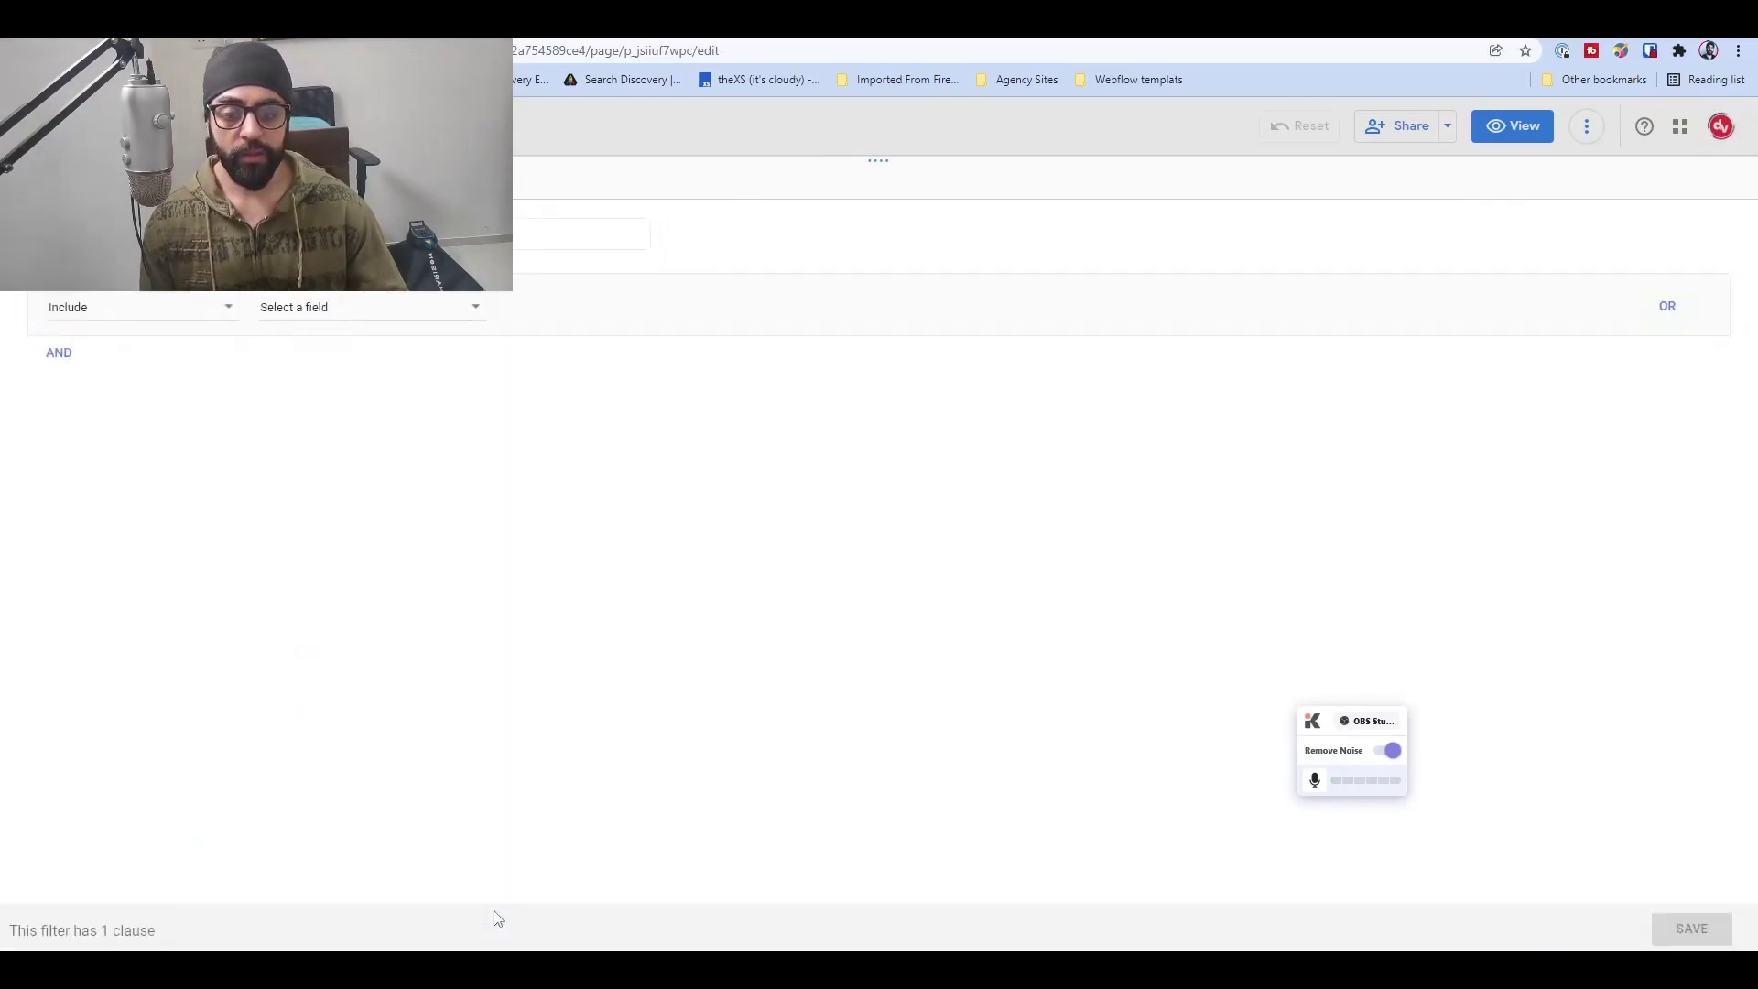
left_click(363, 308)
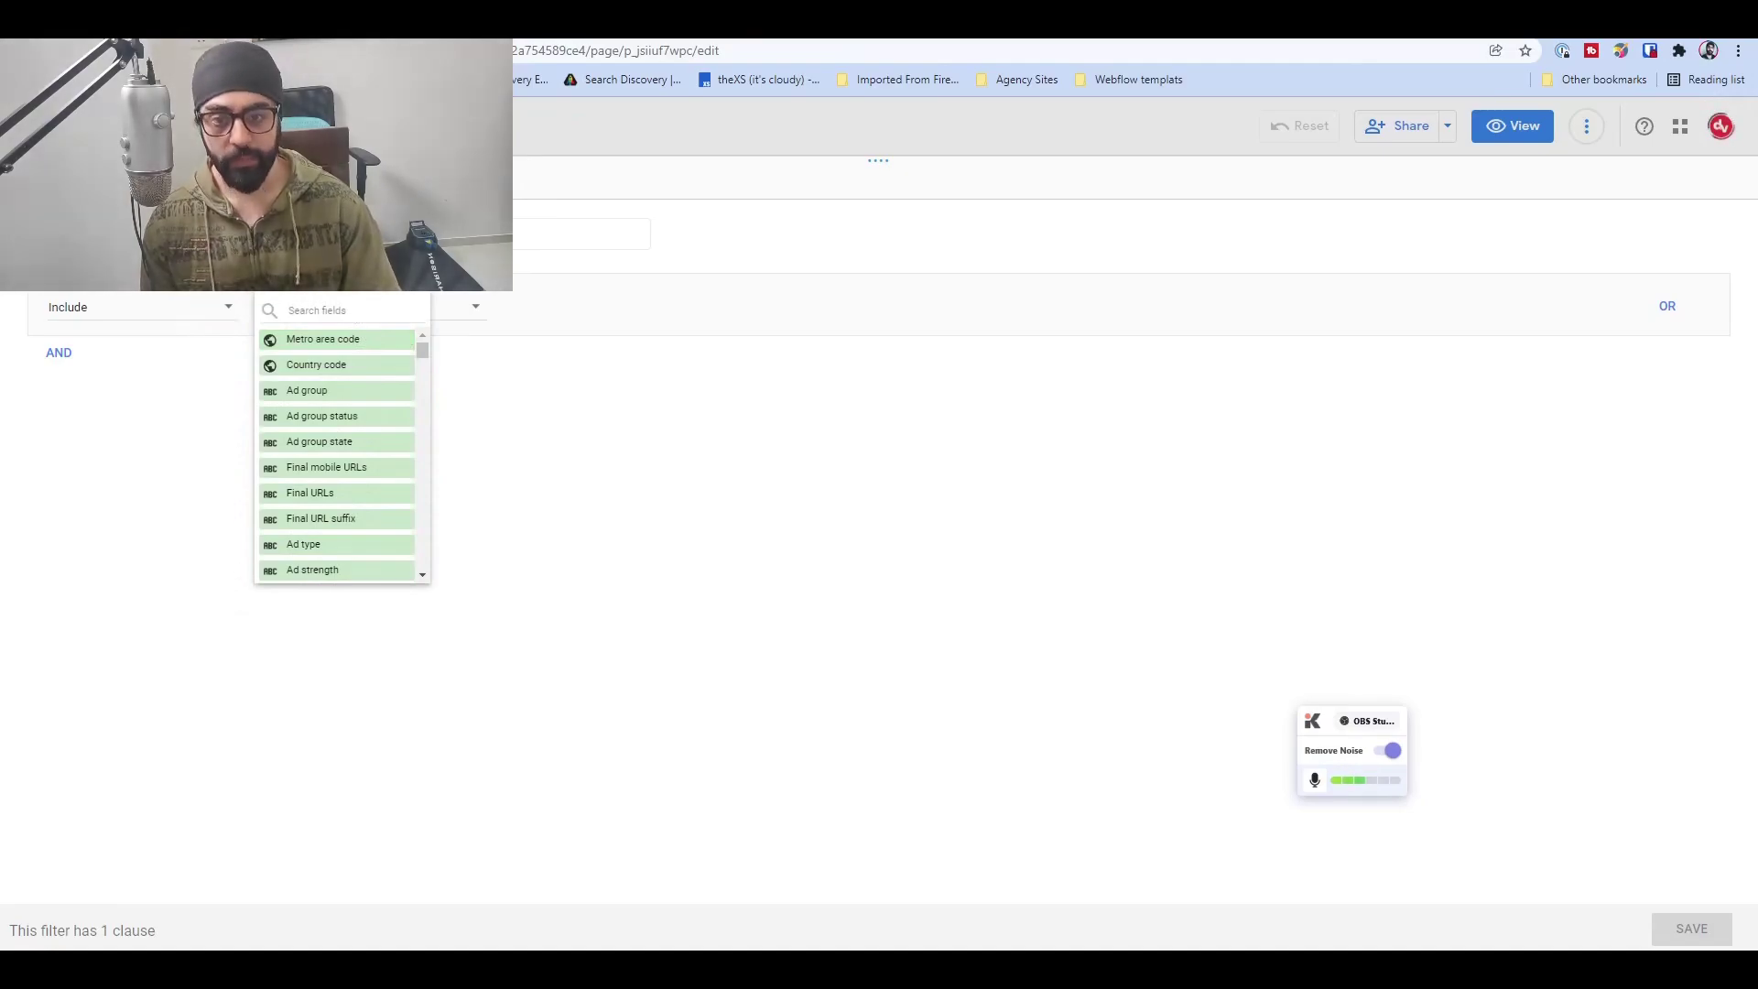
left_click(323, 317)
type("seg")
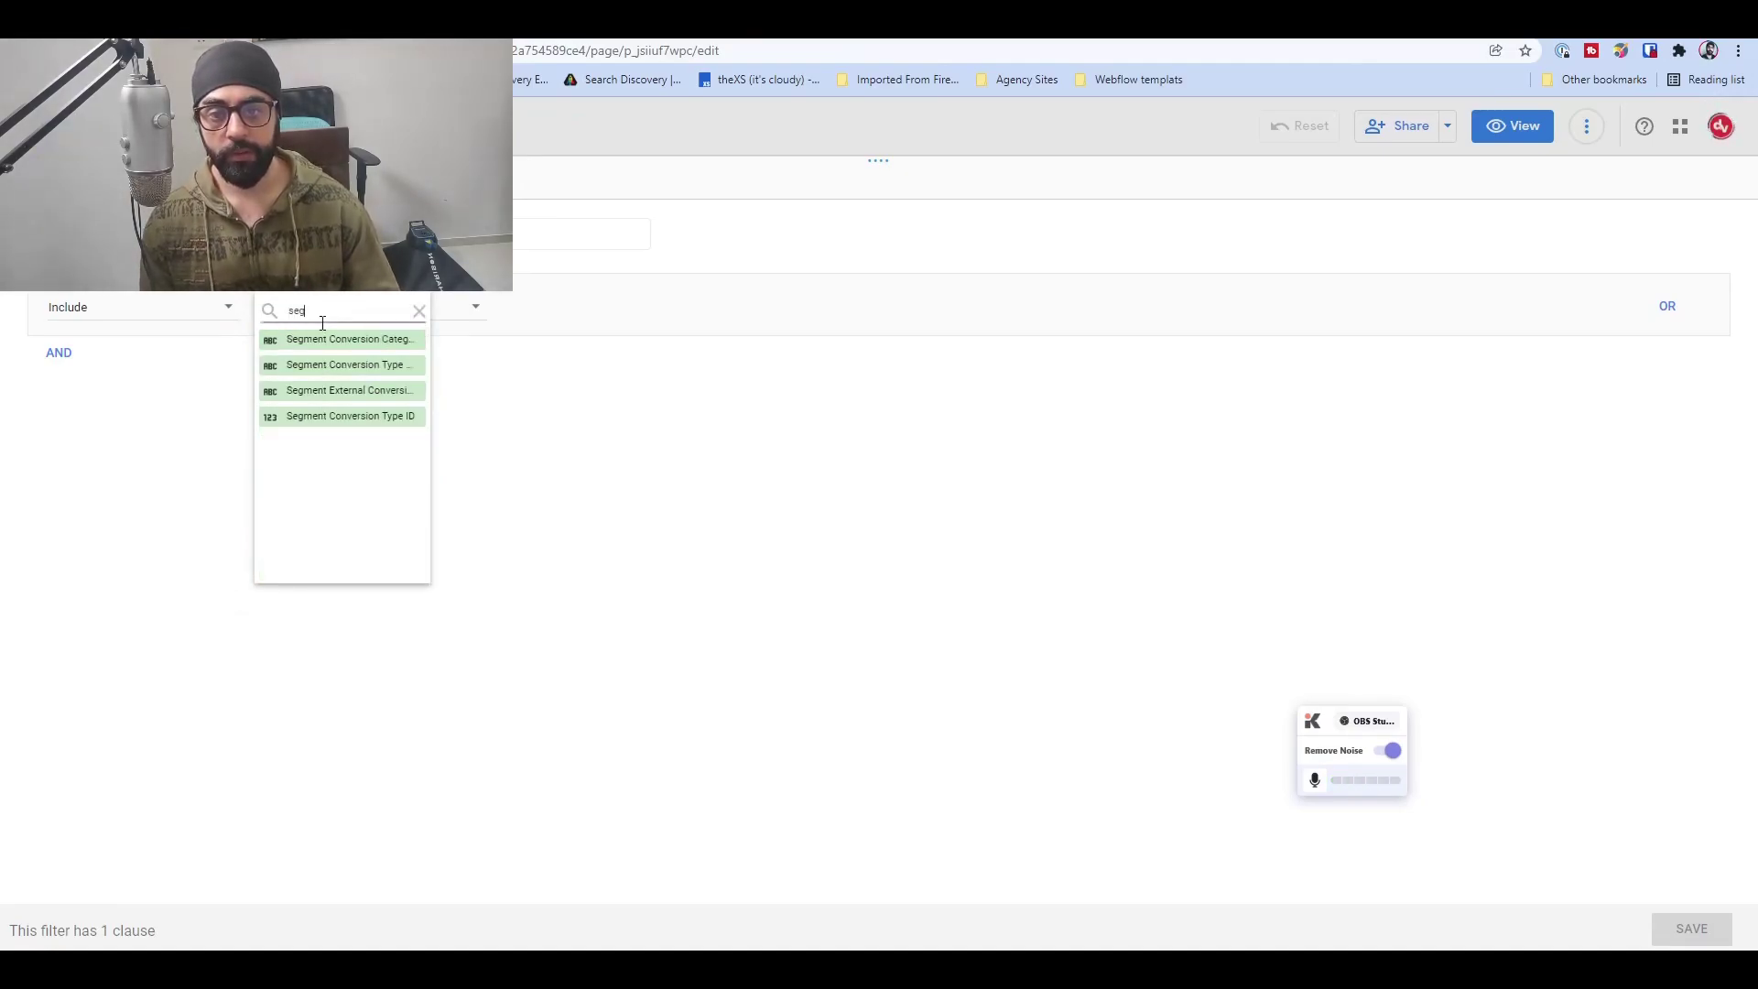
left_click(355, 367)
Set the filter condition to Contains Download and save the filter under the name Download
left_click(567, 321)
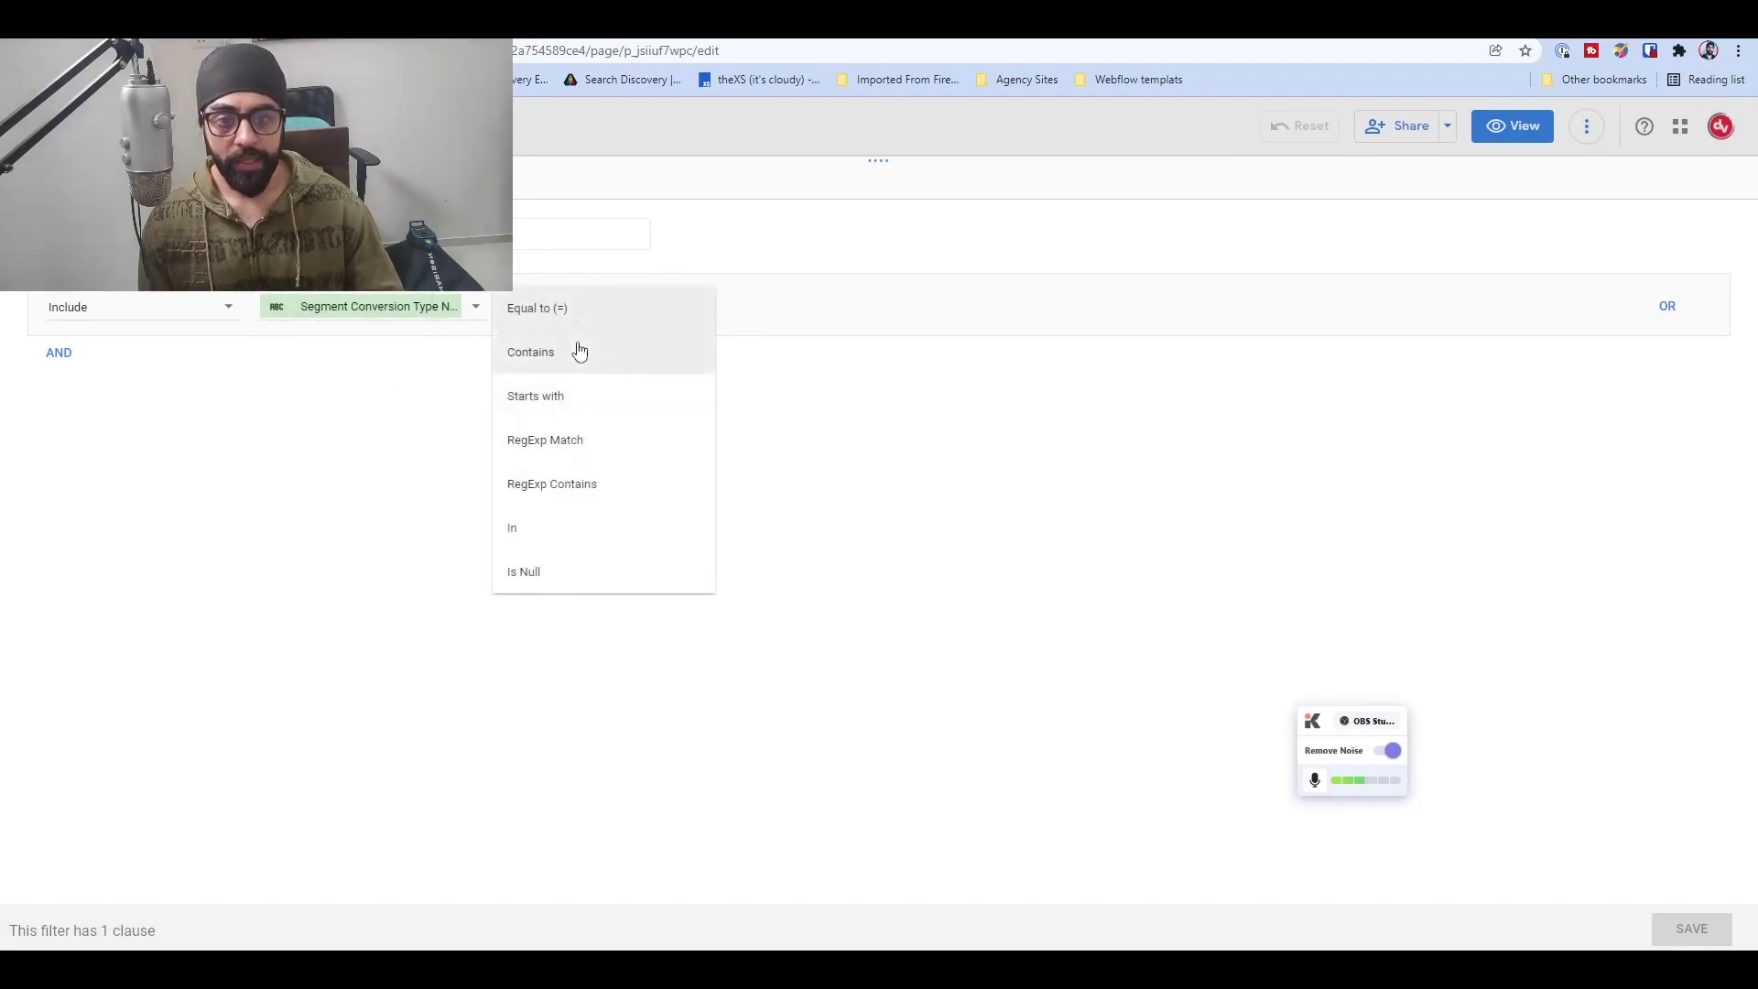
left_click(579, 352)
left_click(767, 320)
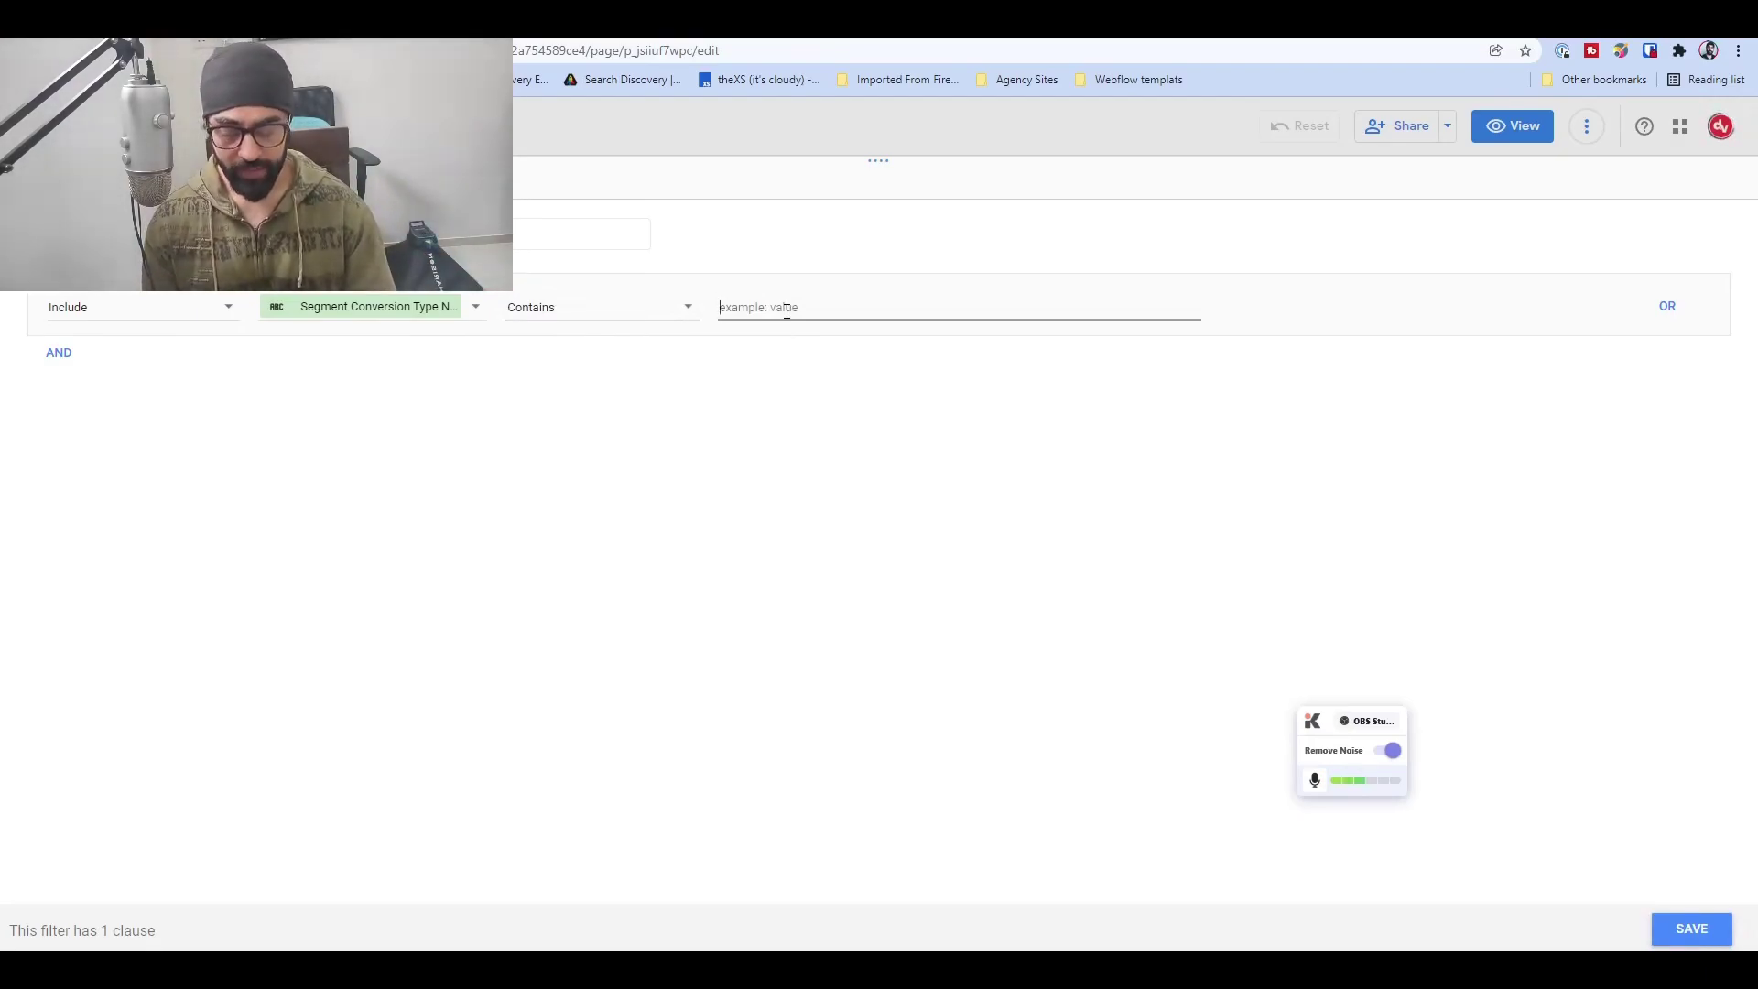
type("Download")
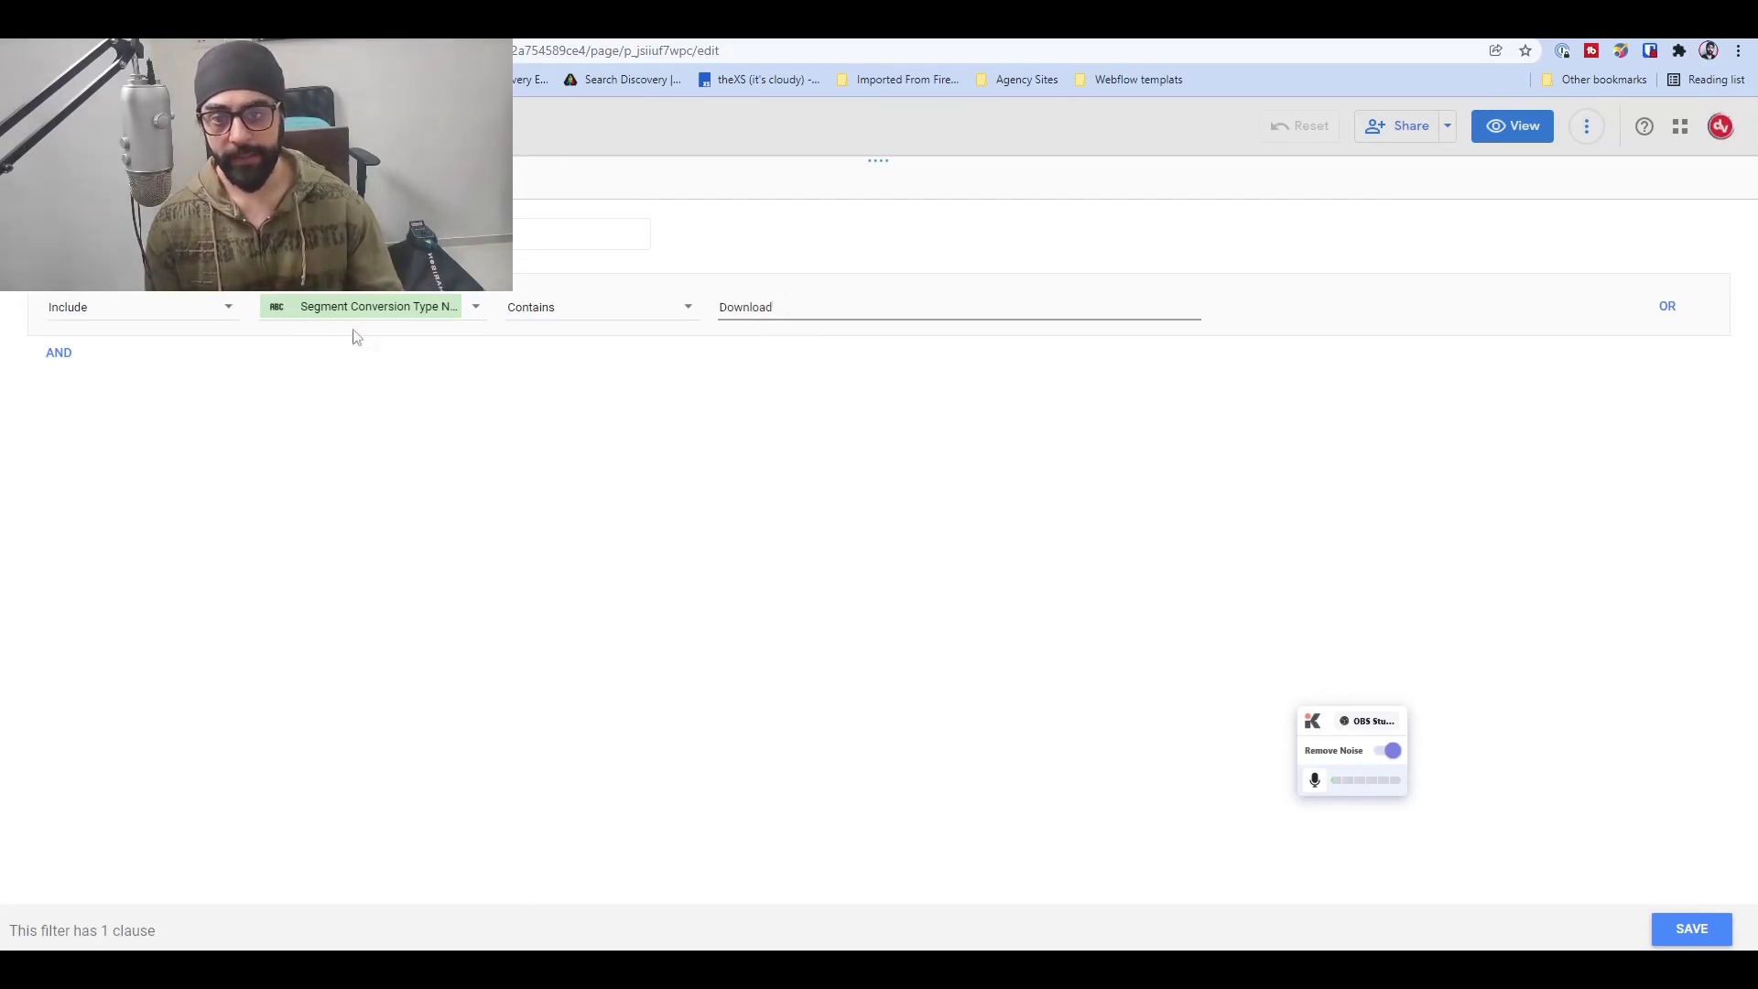
key("Tab")
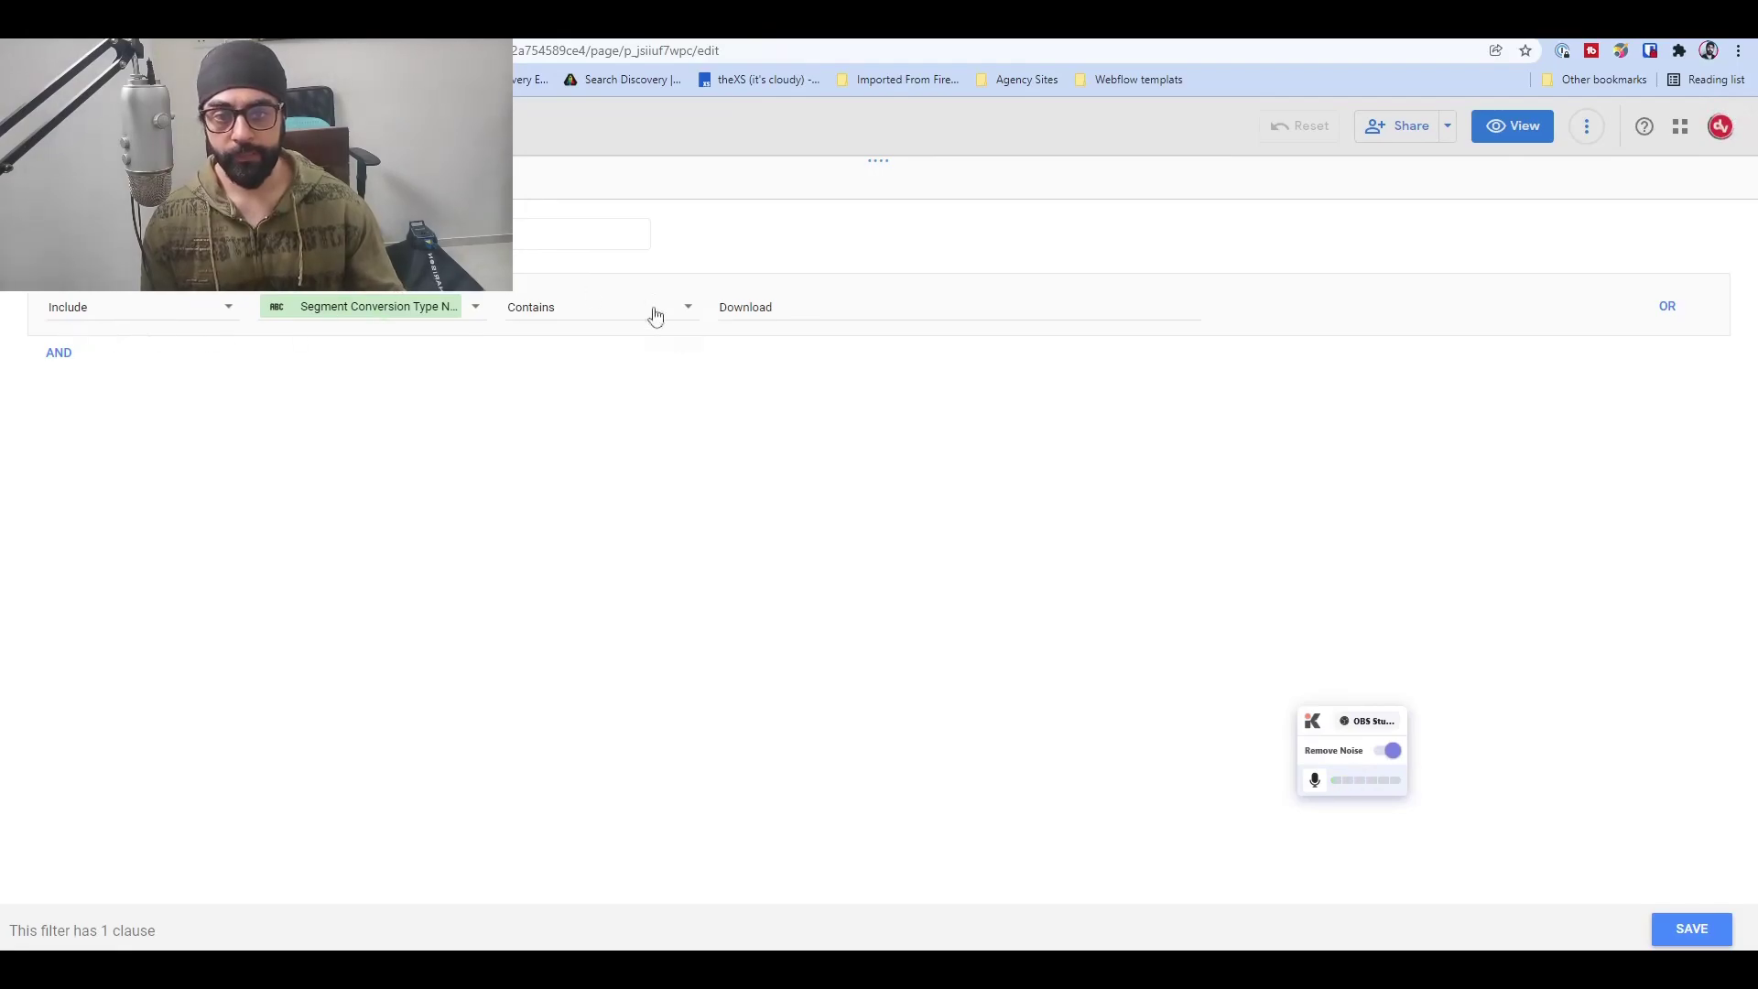
left_click(1675, 929)
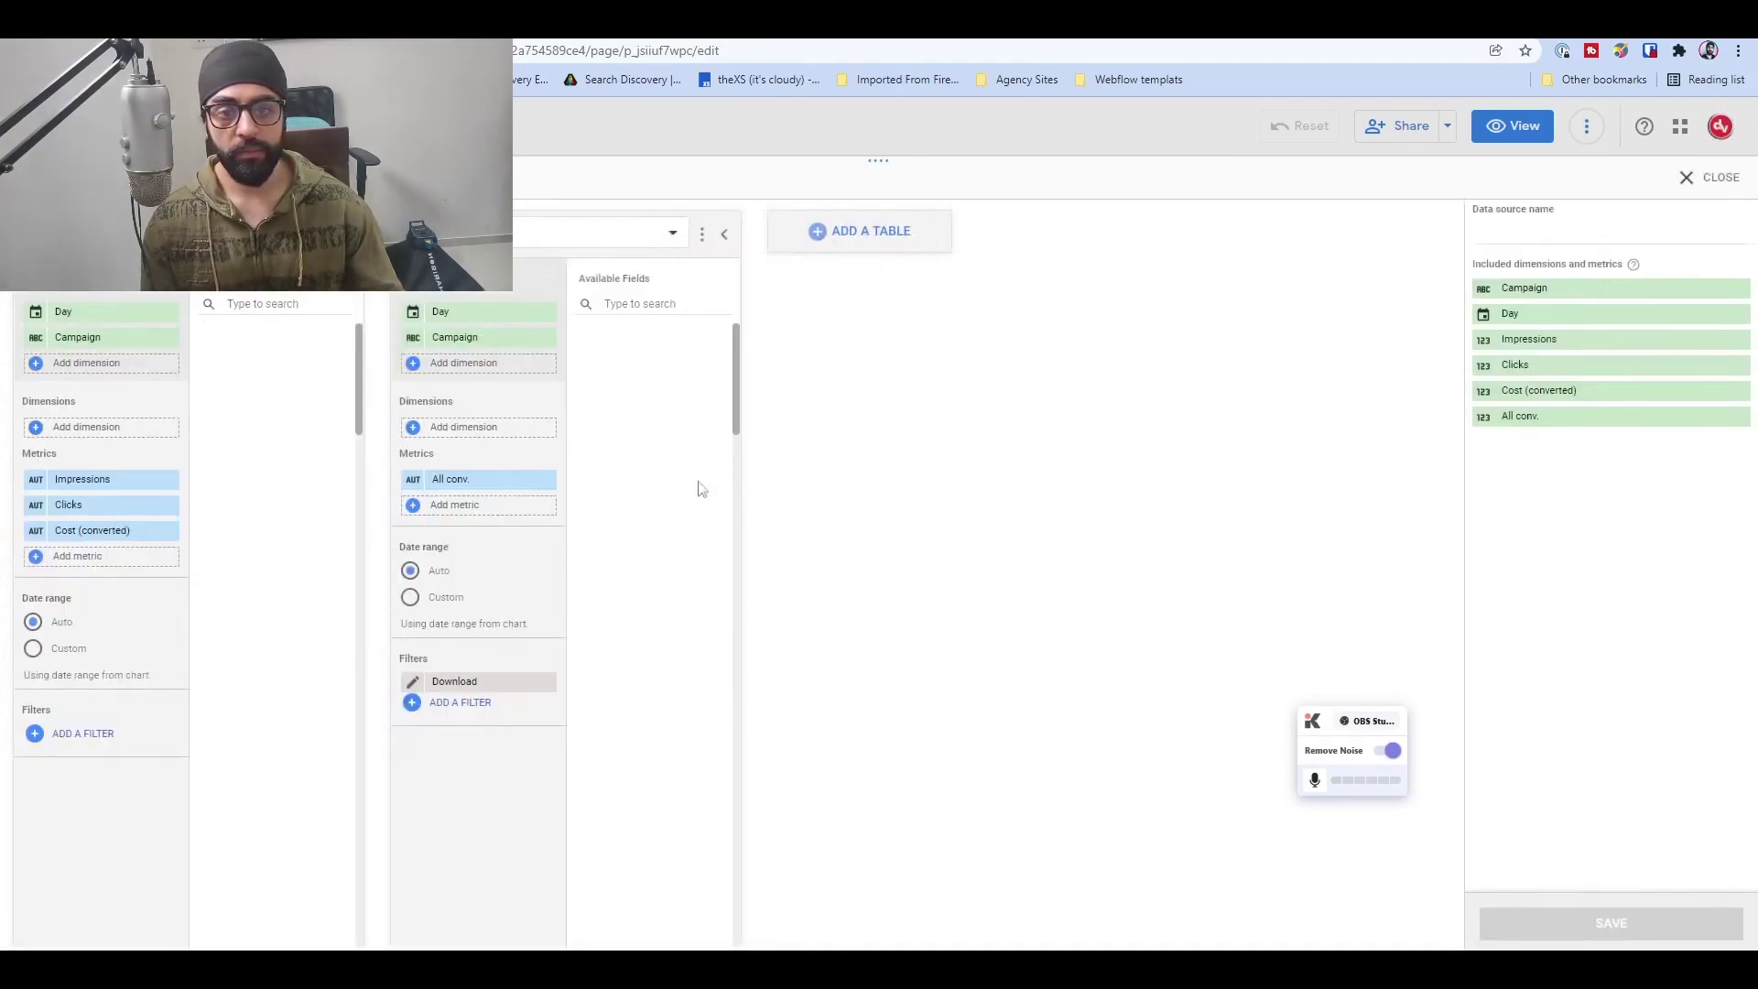
Add a third table from the Google Ads data source to the data view, with All conv. as its metric
left_click(832, 249)
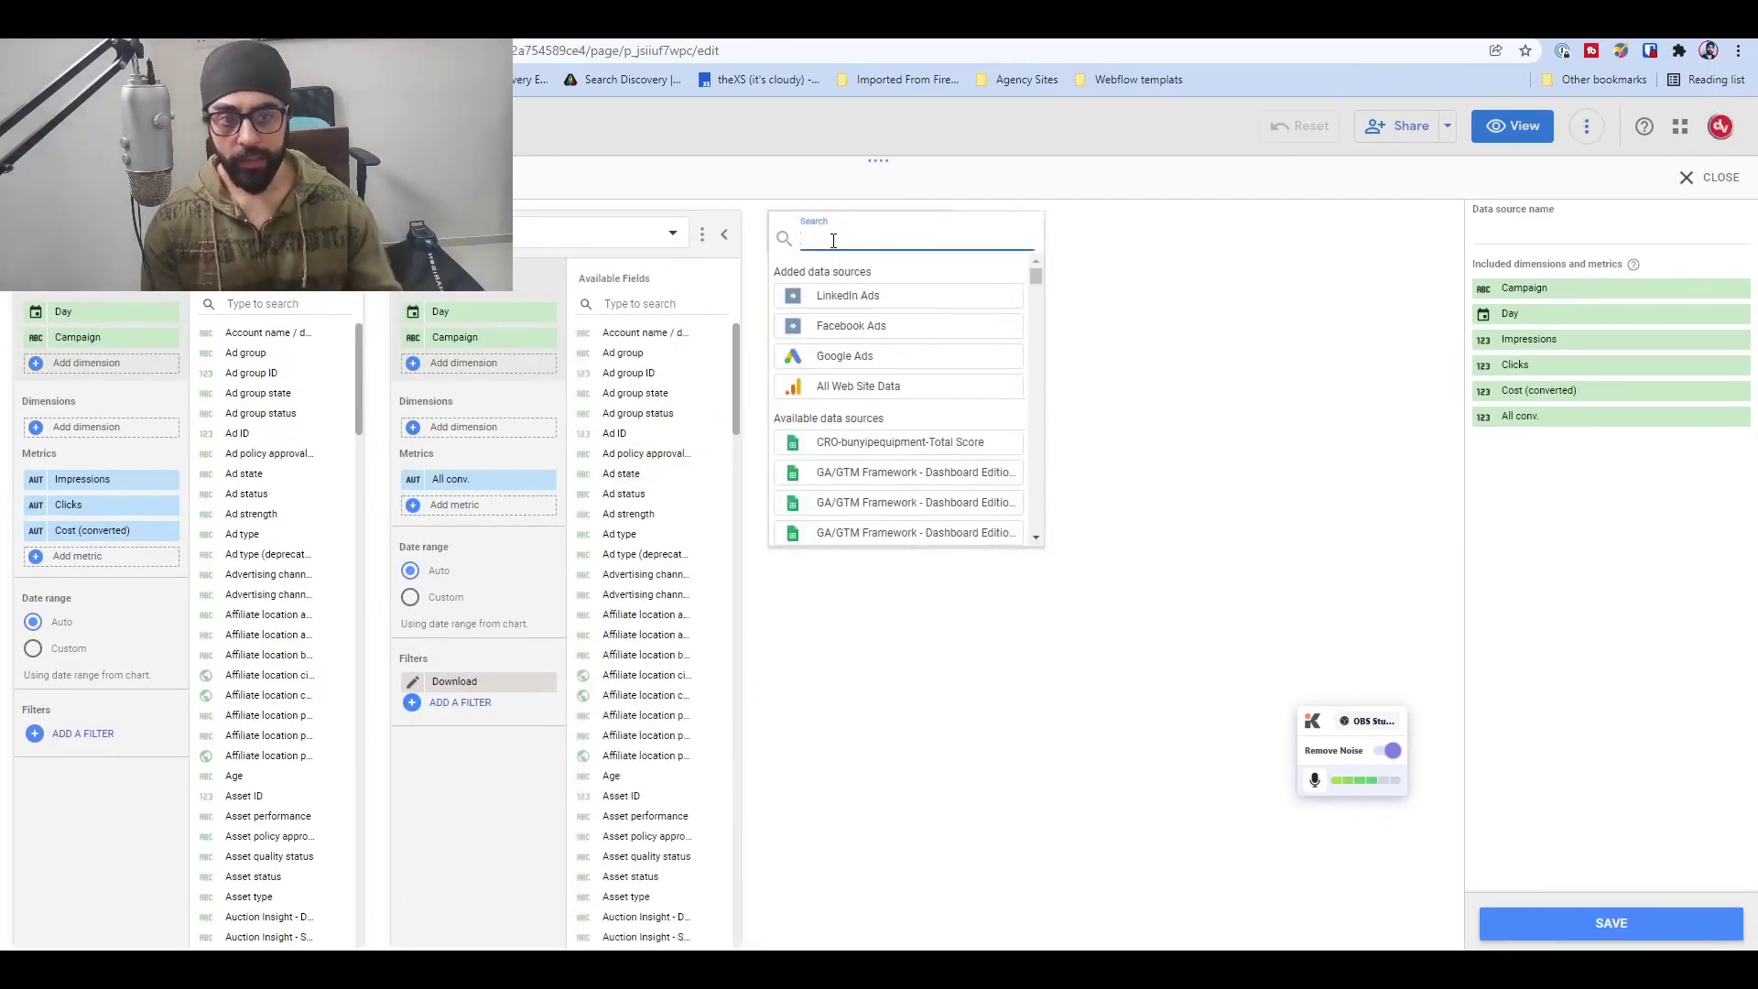
left_click(897, 358)
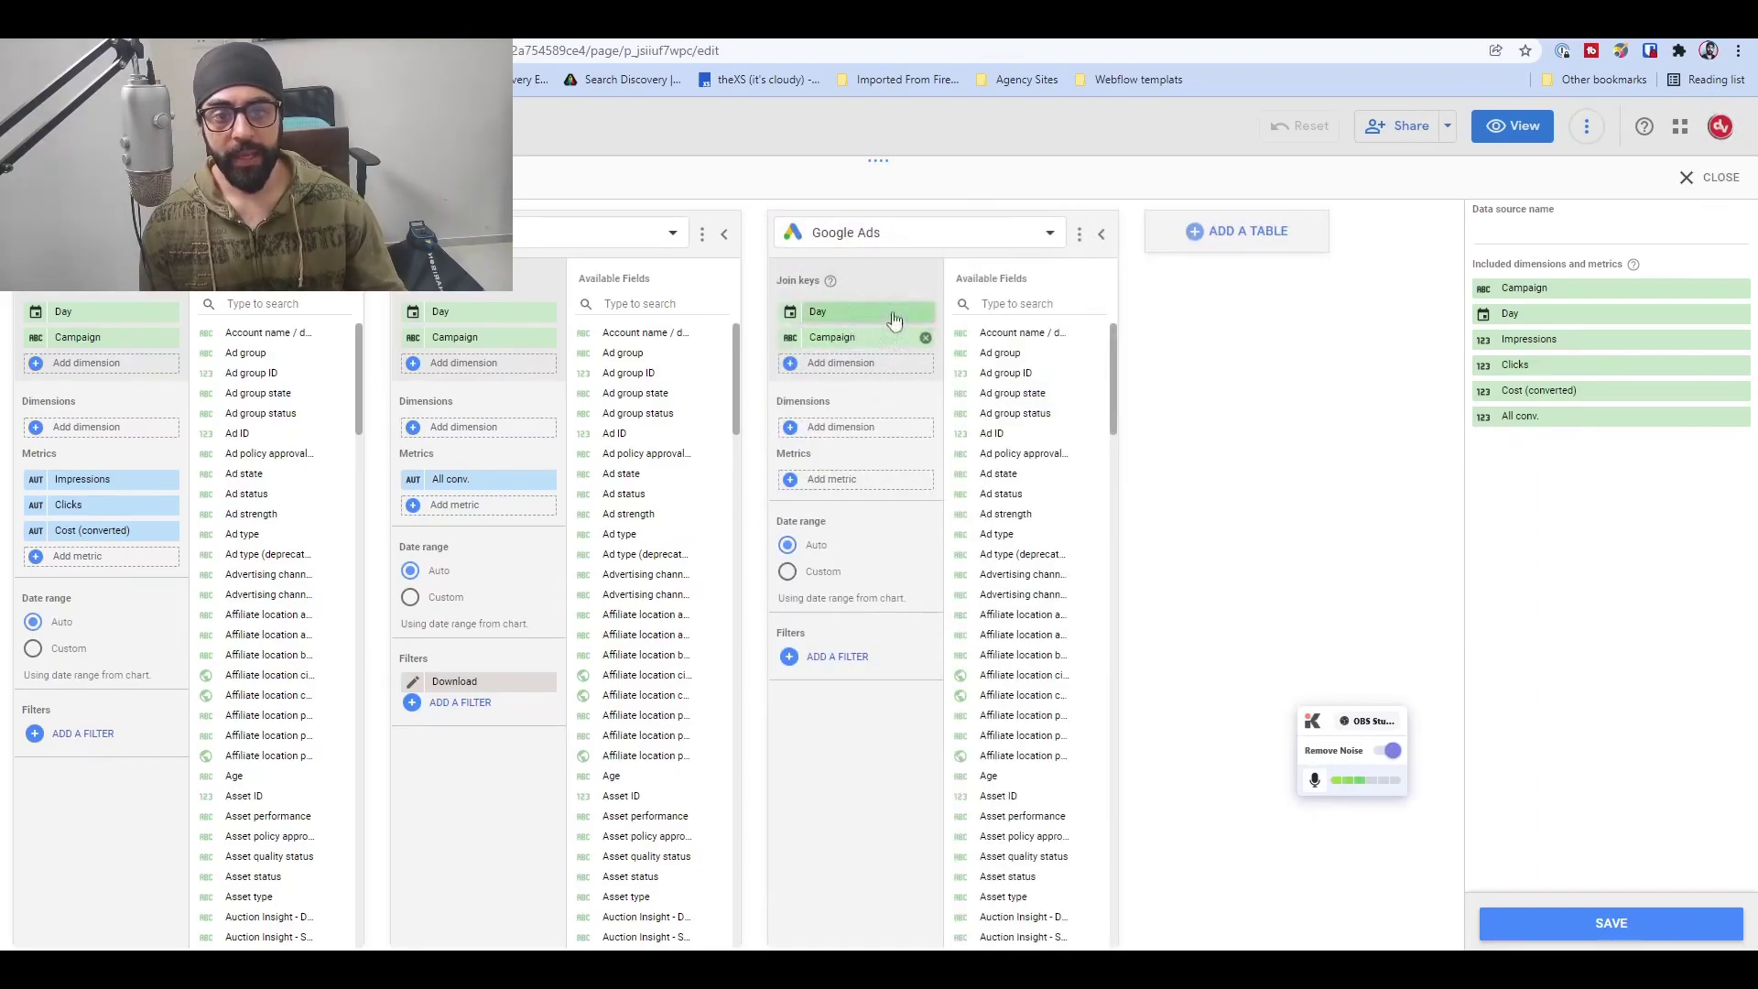
left_click(791, 480)
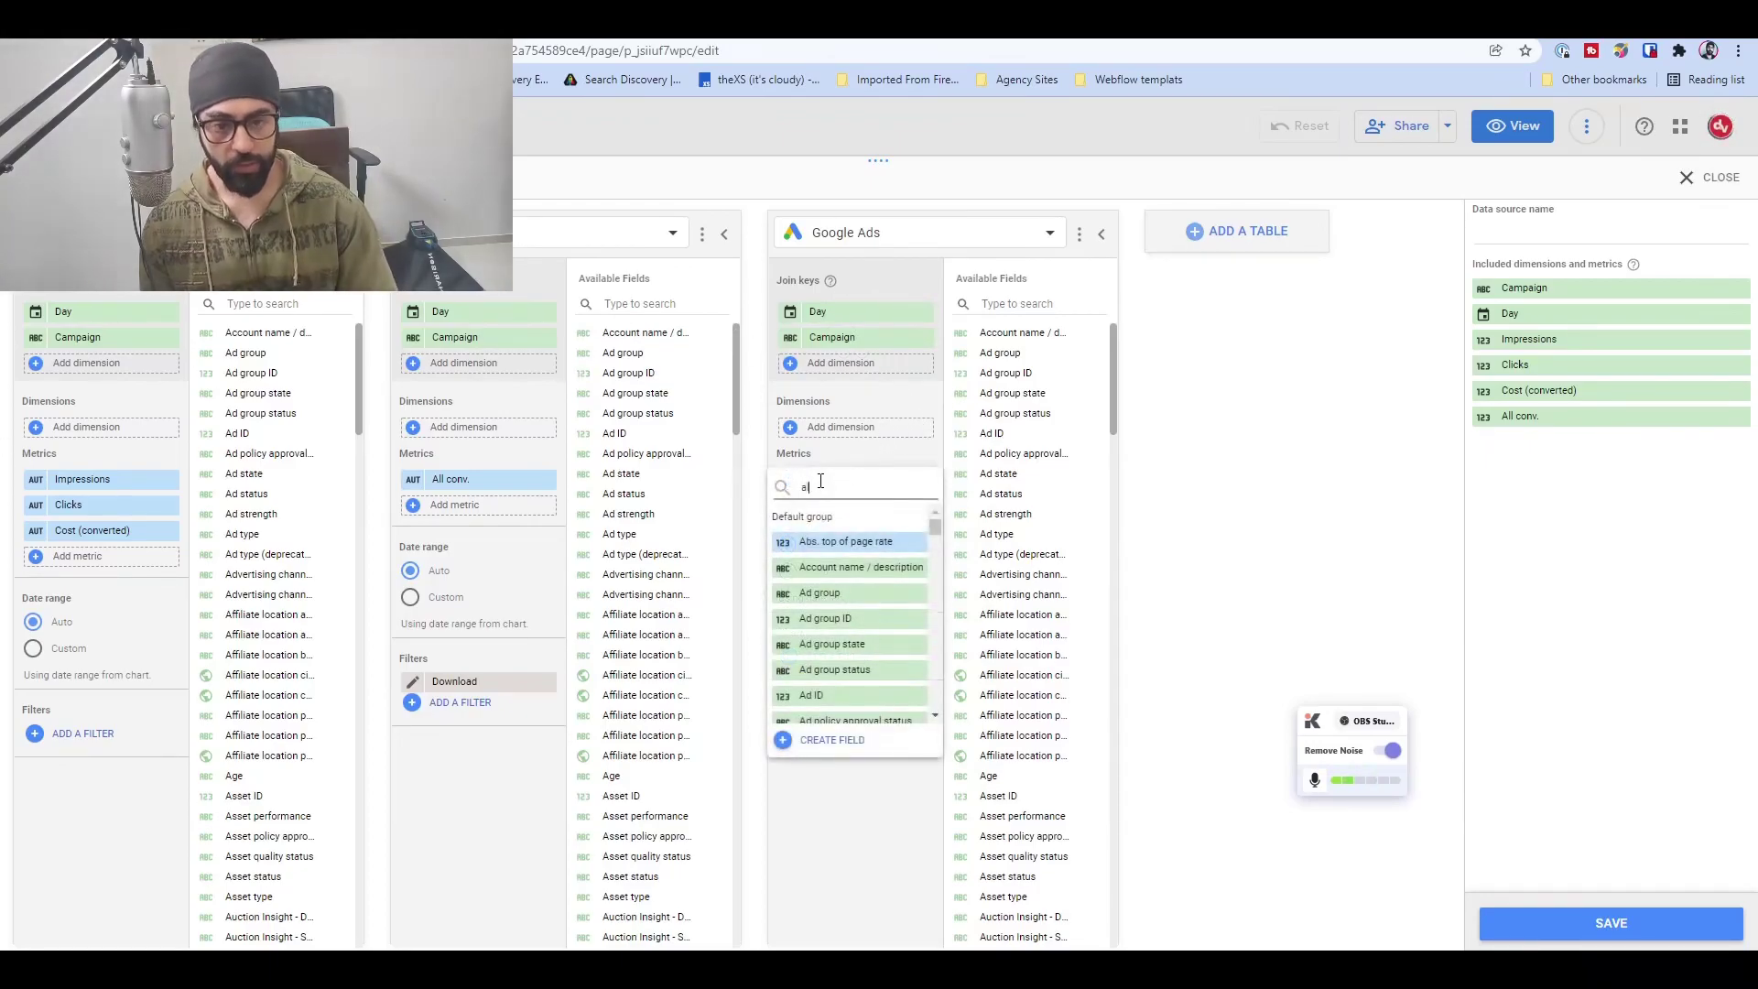
type("all")
left_click(828, 542)
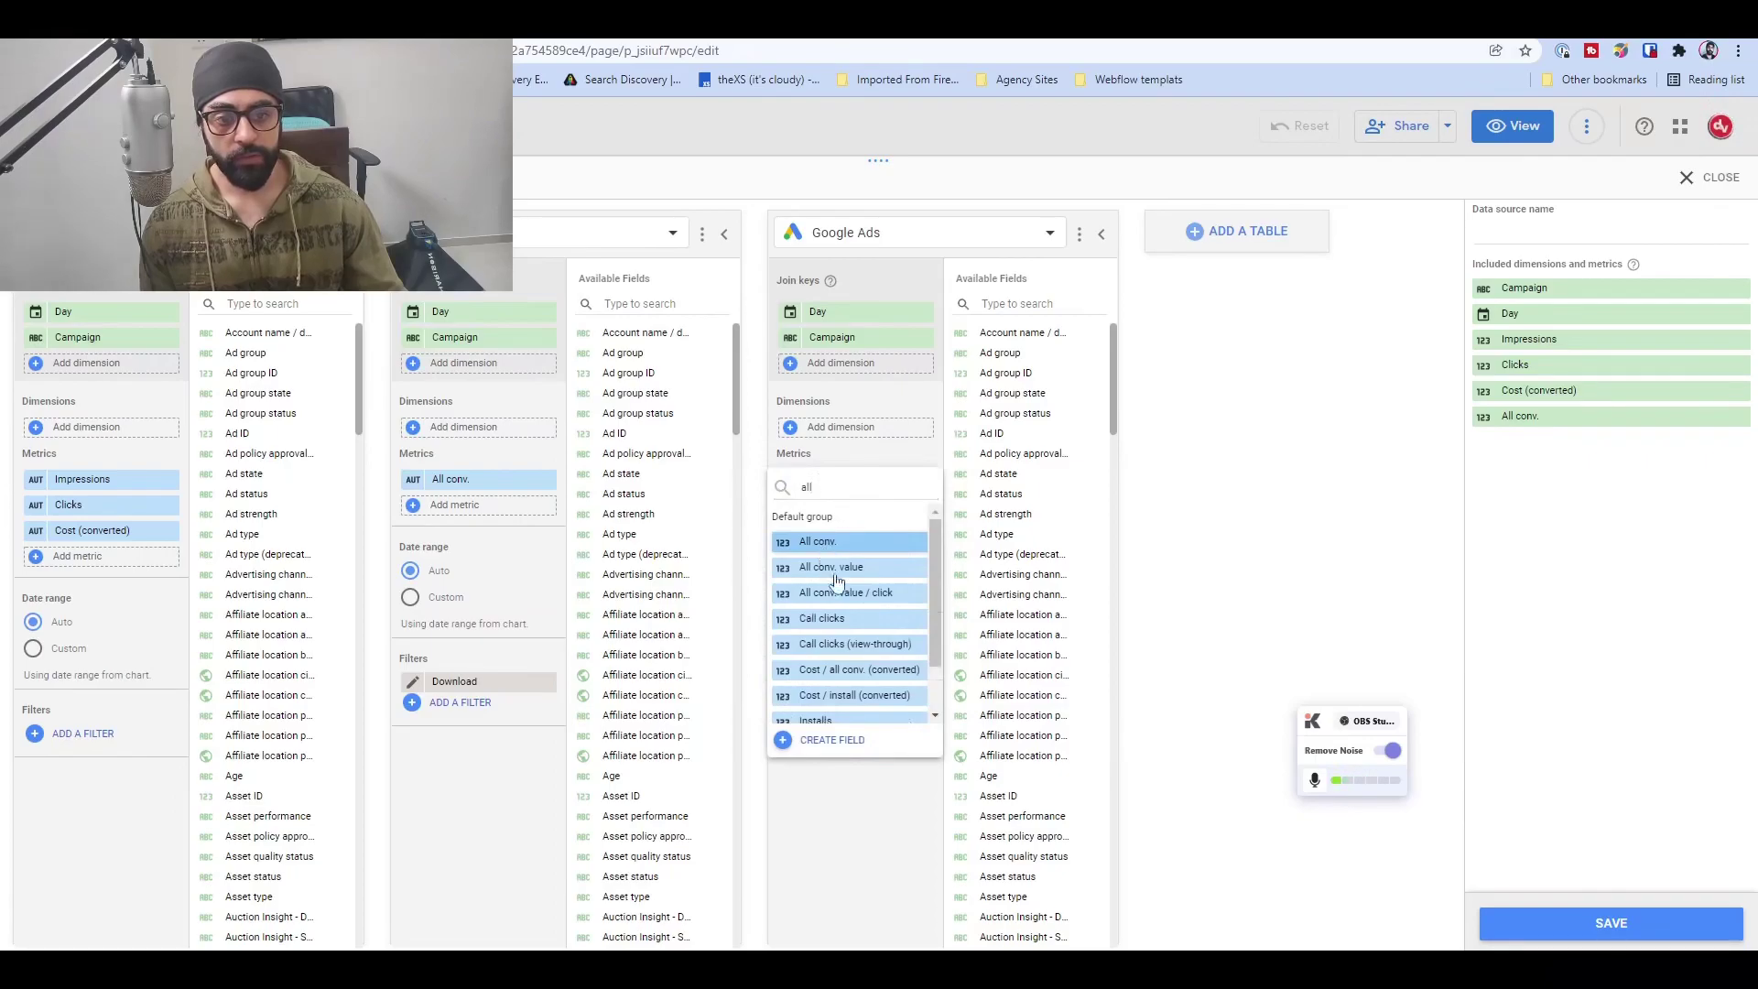
Create a new filter for the third Google Ads table that includes on the Segment Conversion Type Name field
left_click(835, 694)
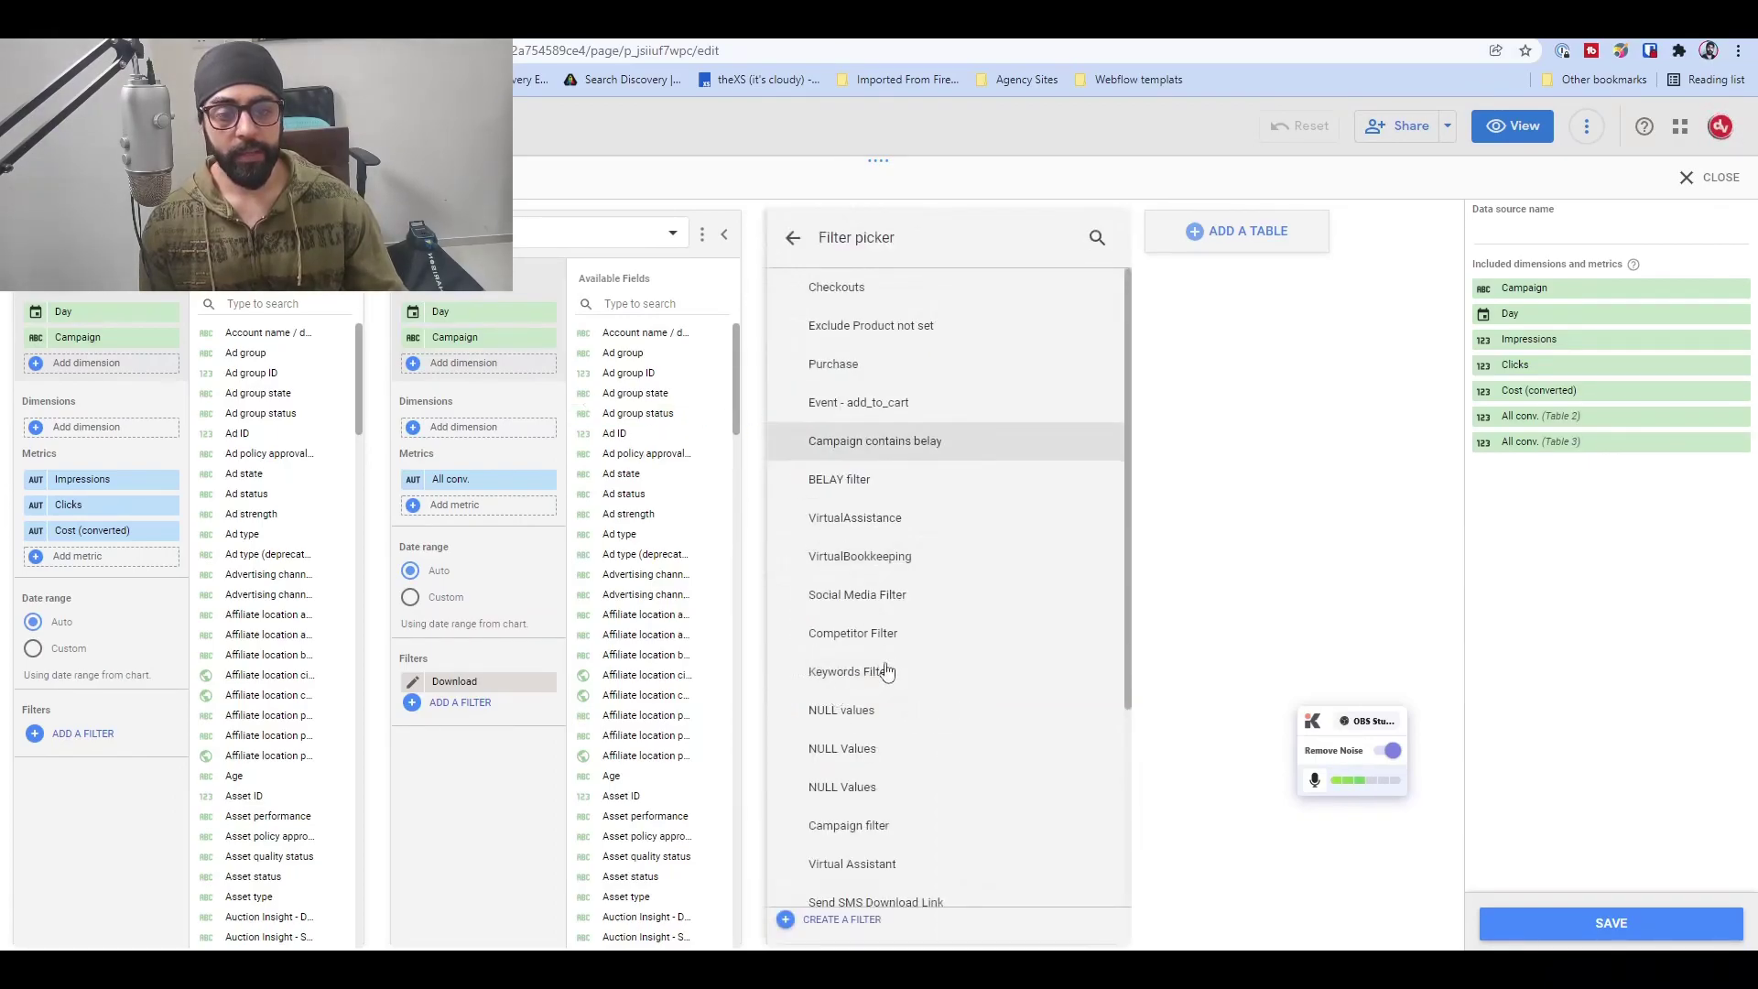
scroll(887, 760, "down", 3)
left_click(842, 919)
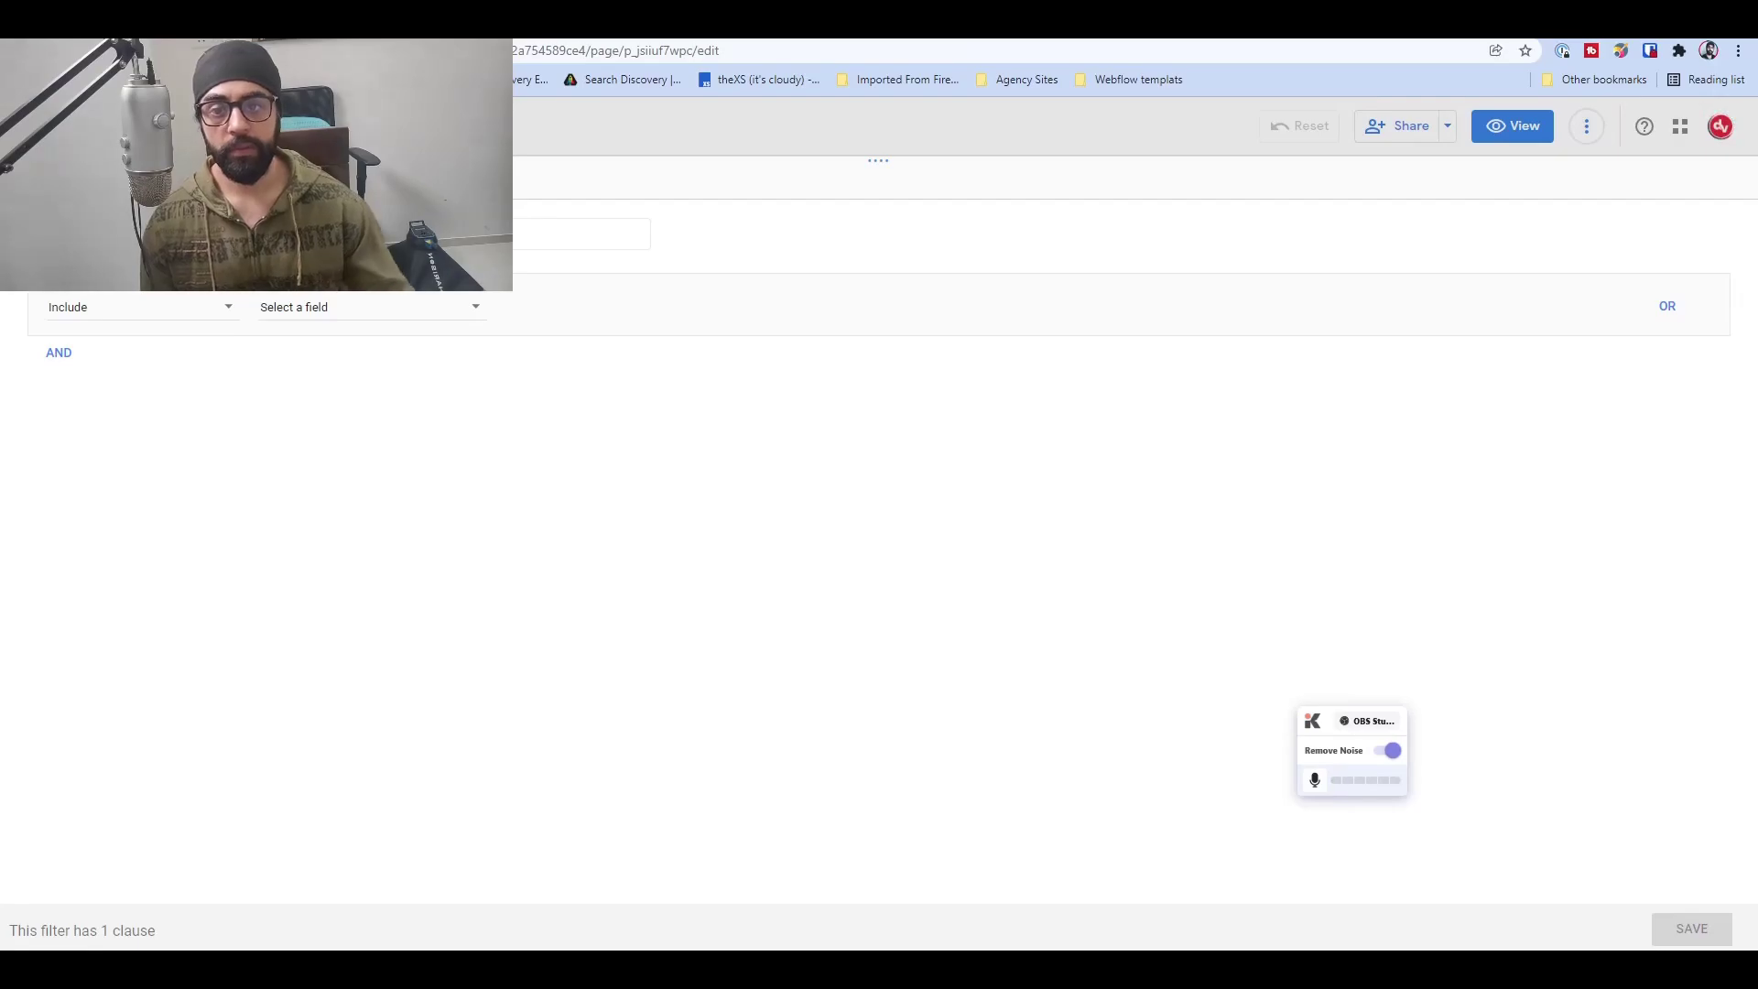
left_click(309, 318)
type("seg")
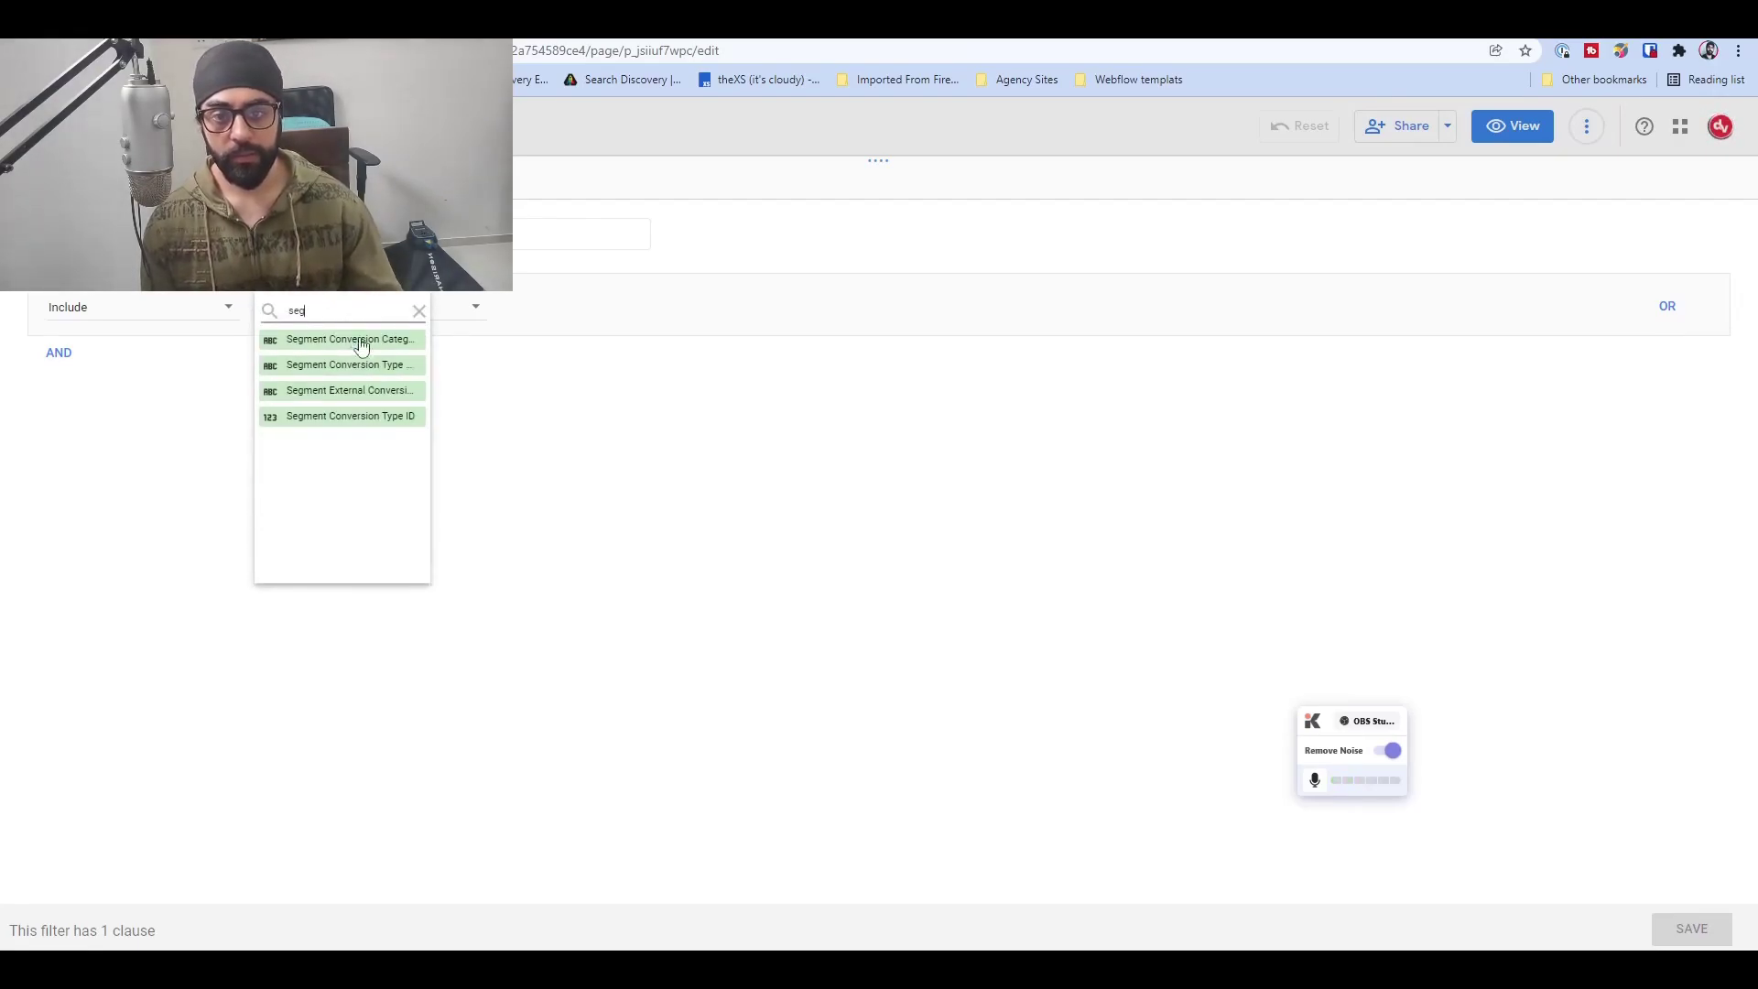
left_click(372, 366)
Set the filter condition to Contains SMS and save the filter under the name SMS Conversion
left_click(546, 322)
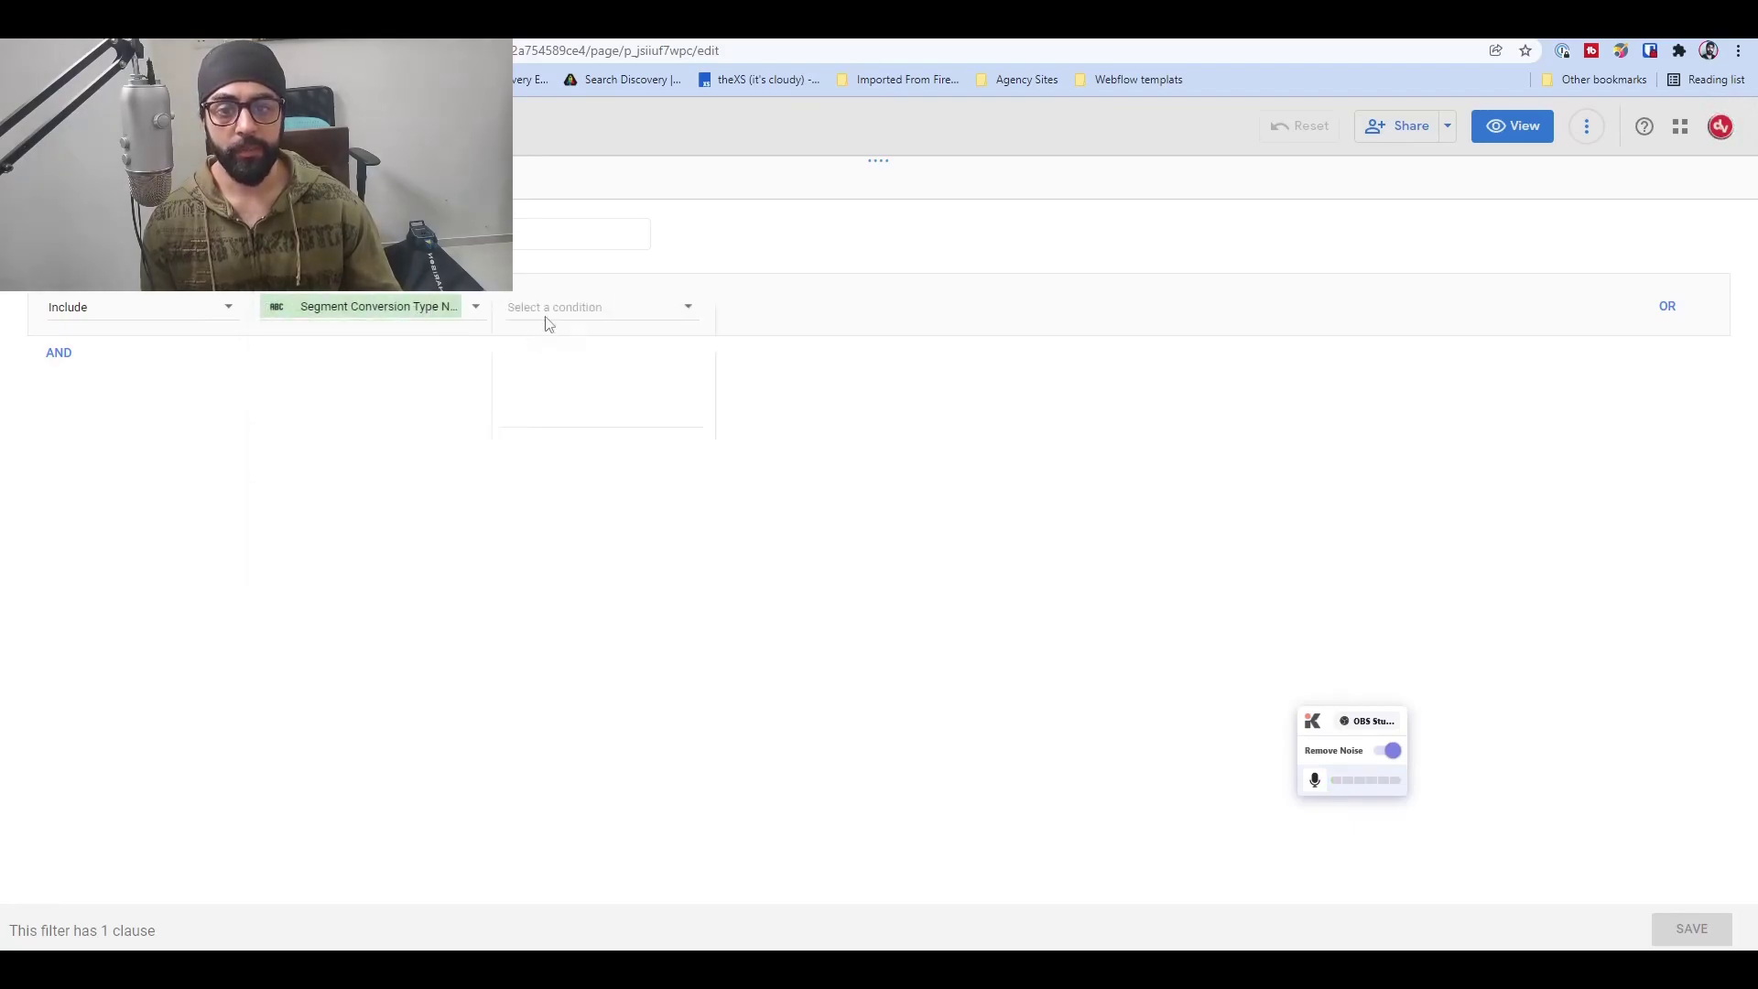
left_click(566, 355)
left_click(775, 297)
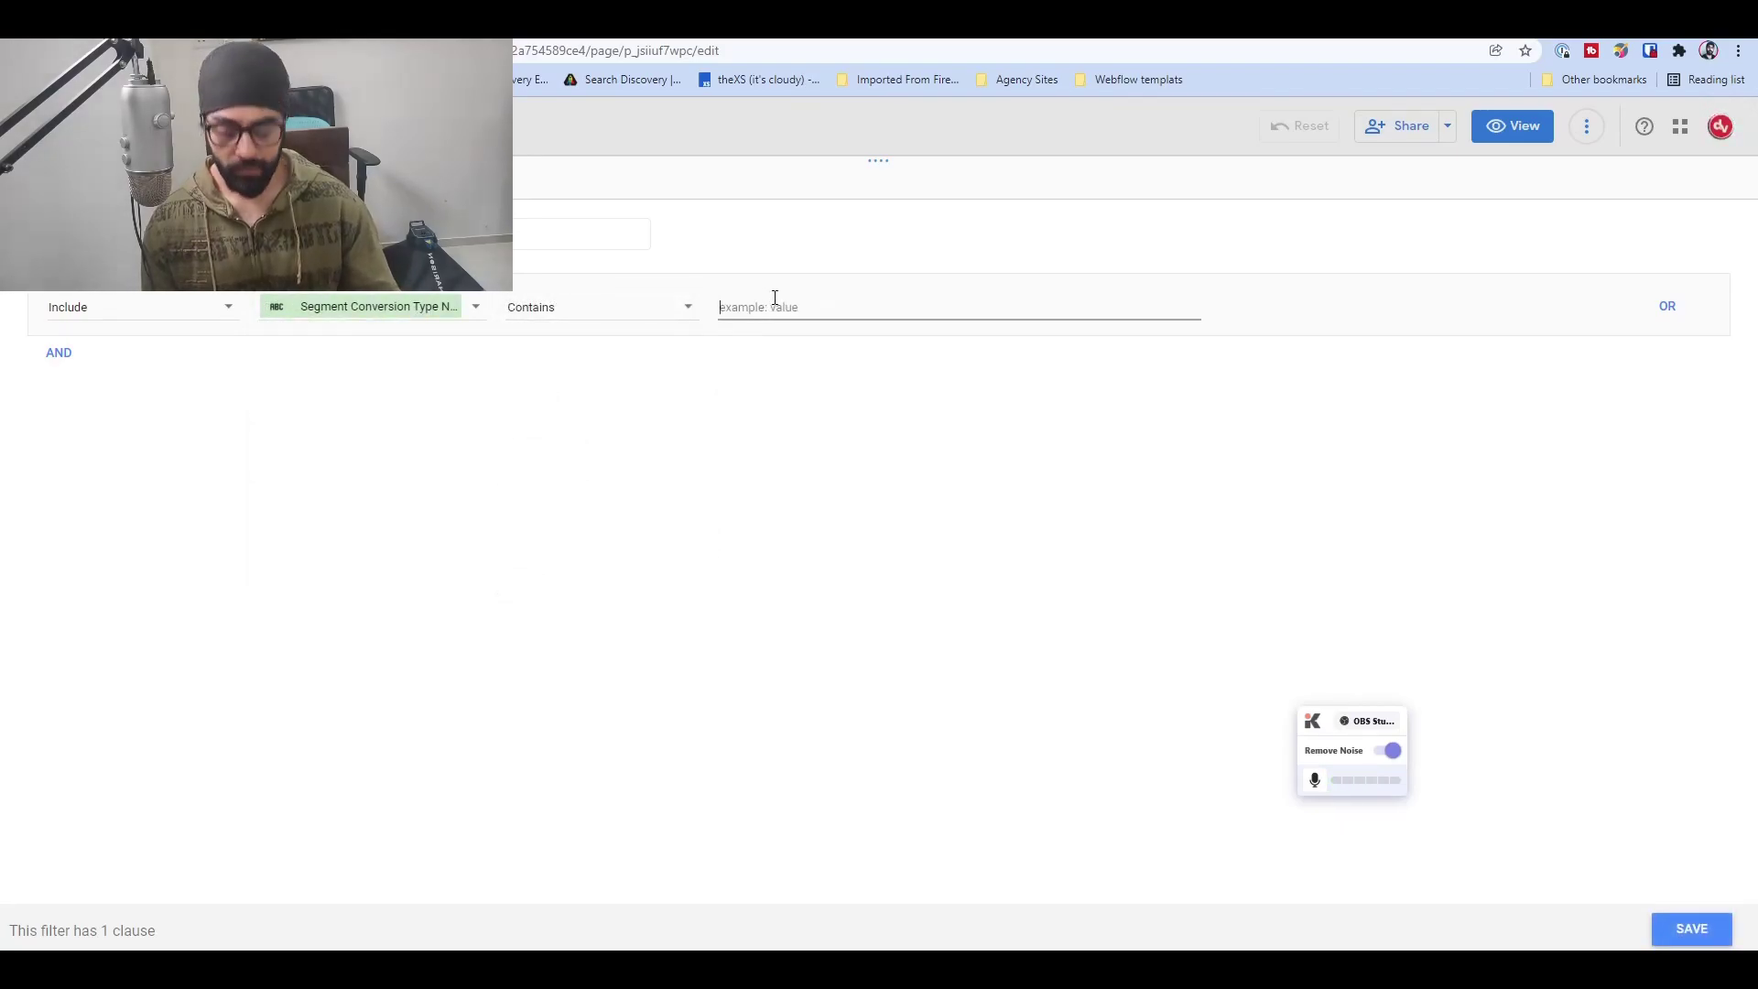
type("sMS")
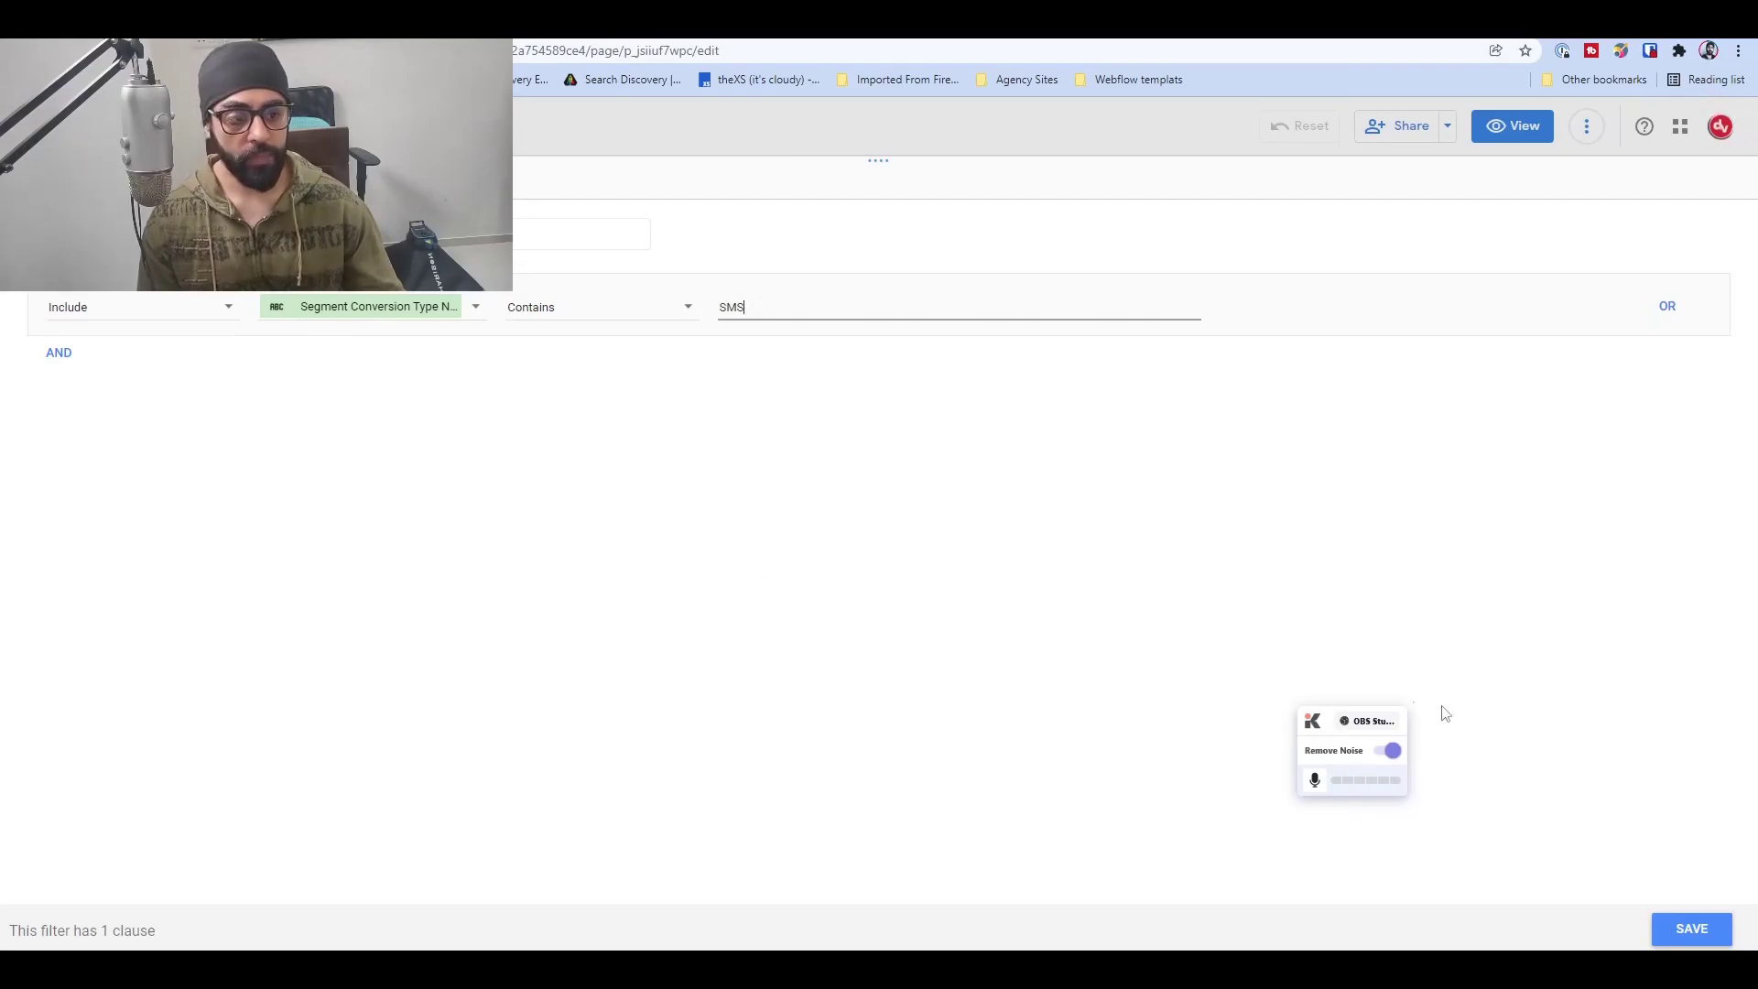
left_click(1662, 944)
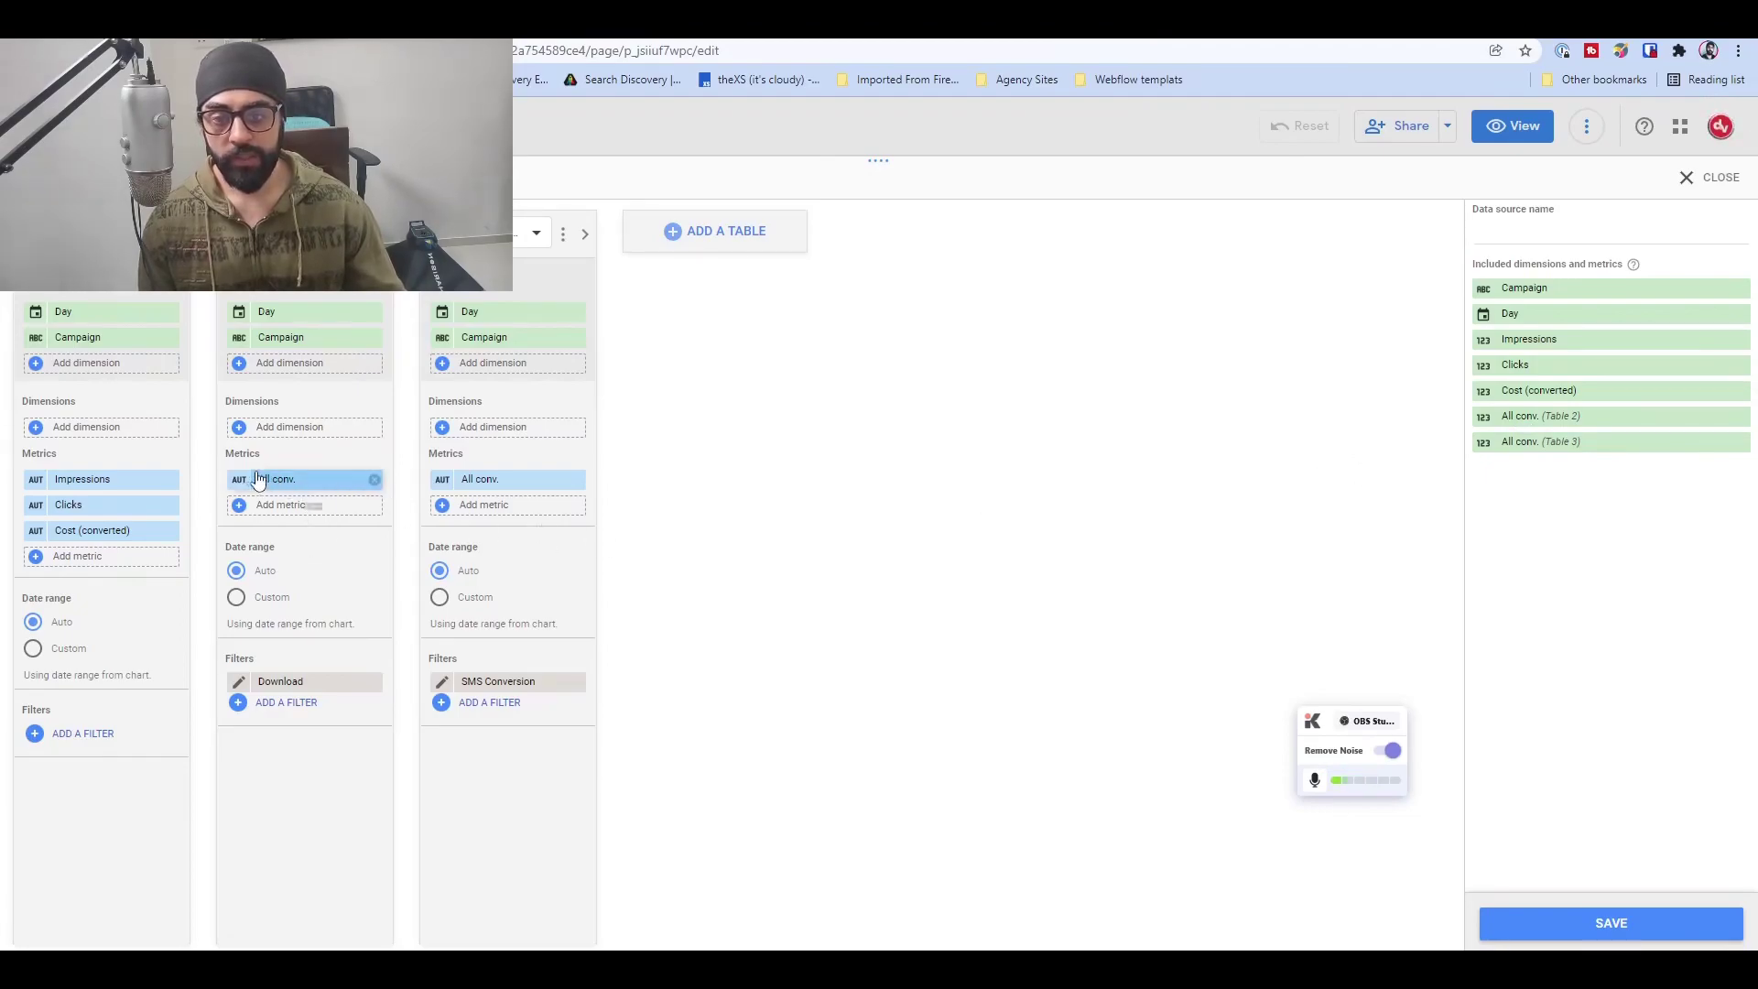
Rename the second table's All conv. metric to Downloads
left_click(372, 479)
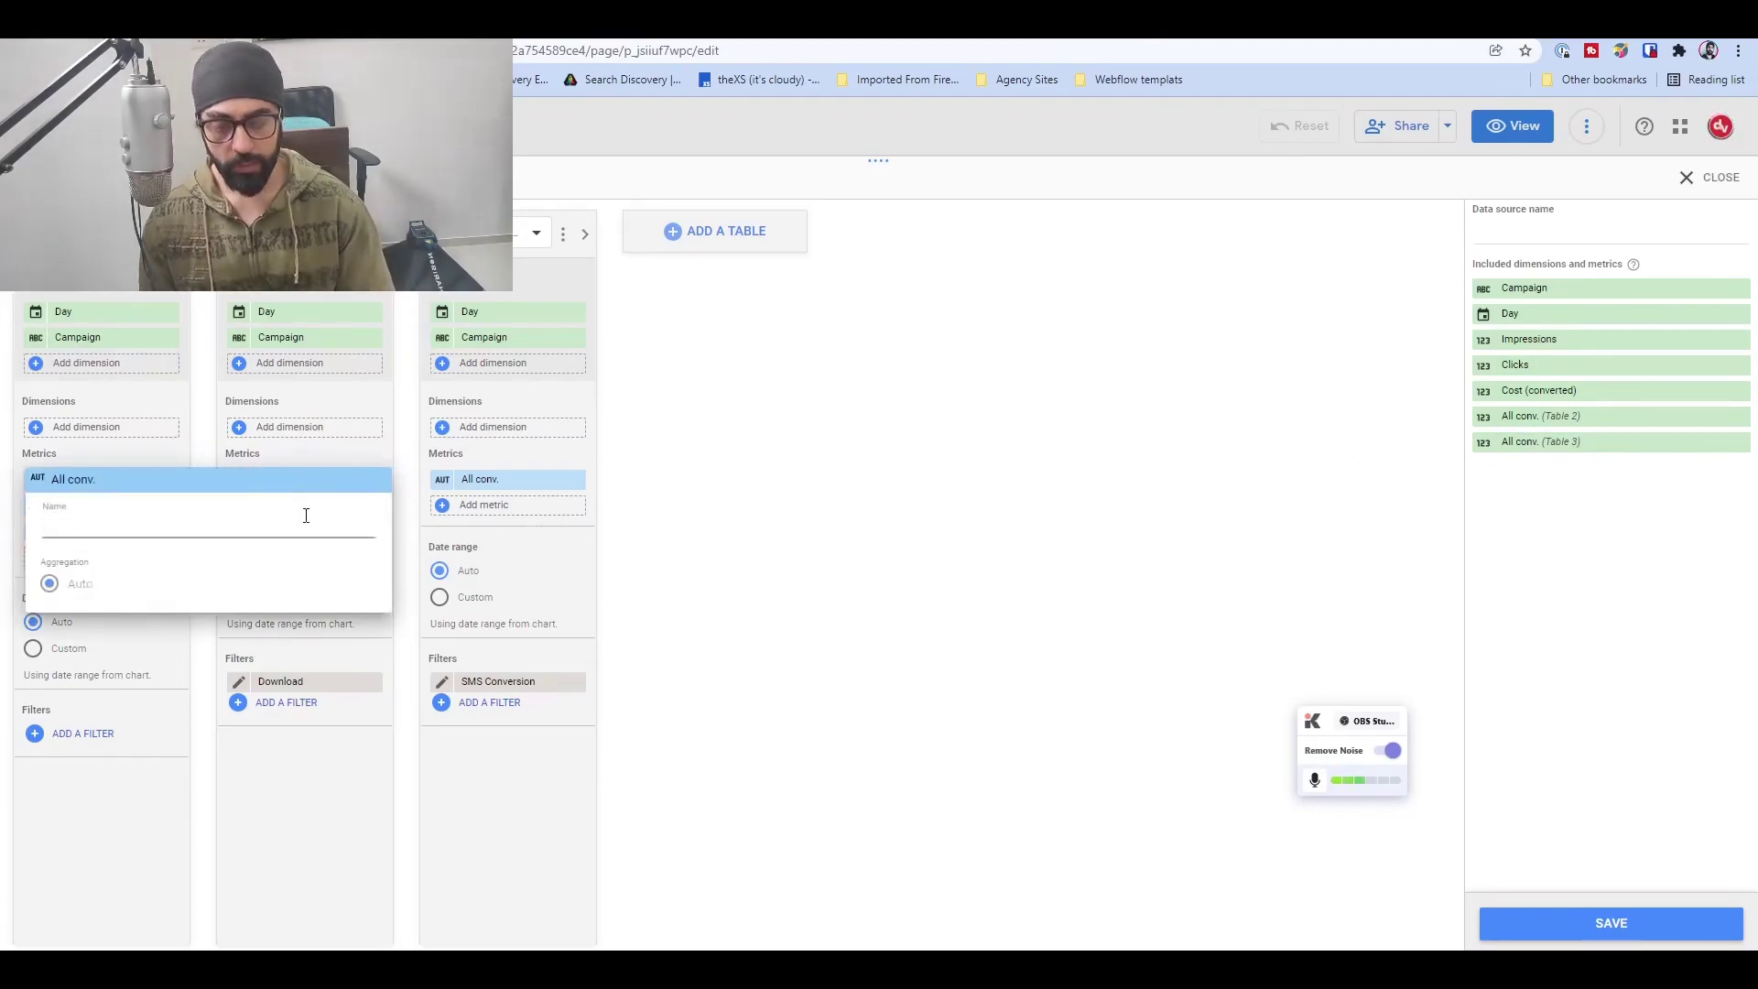
type("Downb")
key("BackSpace")
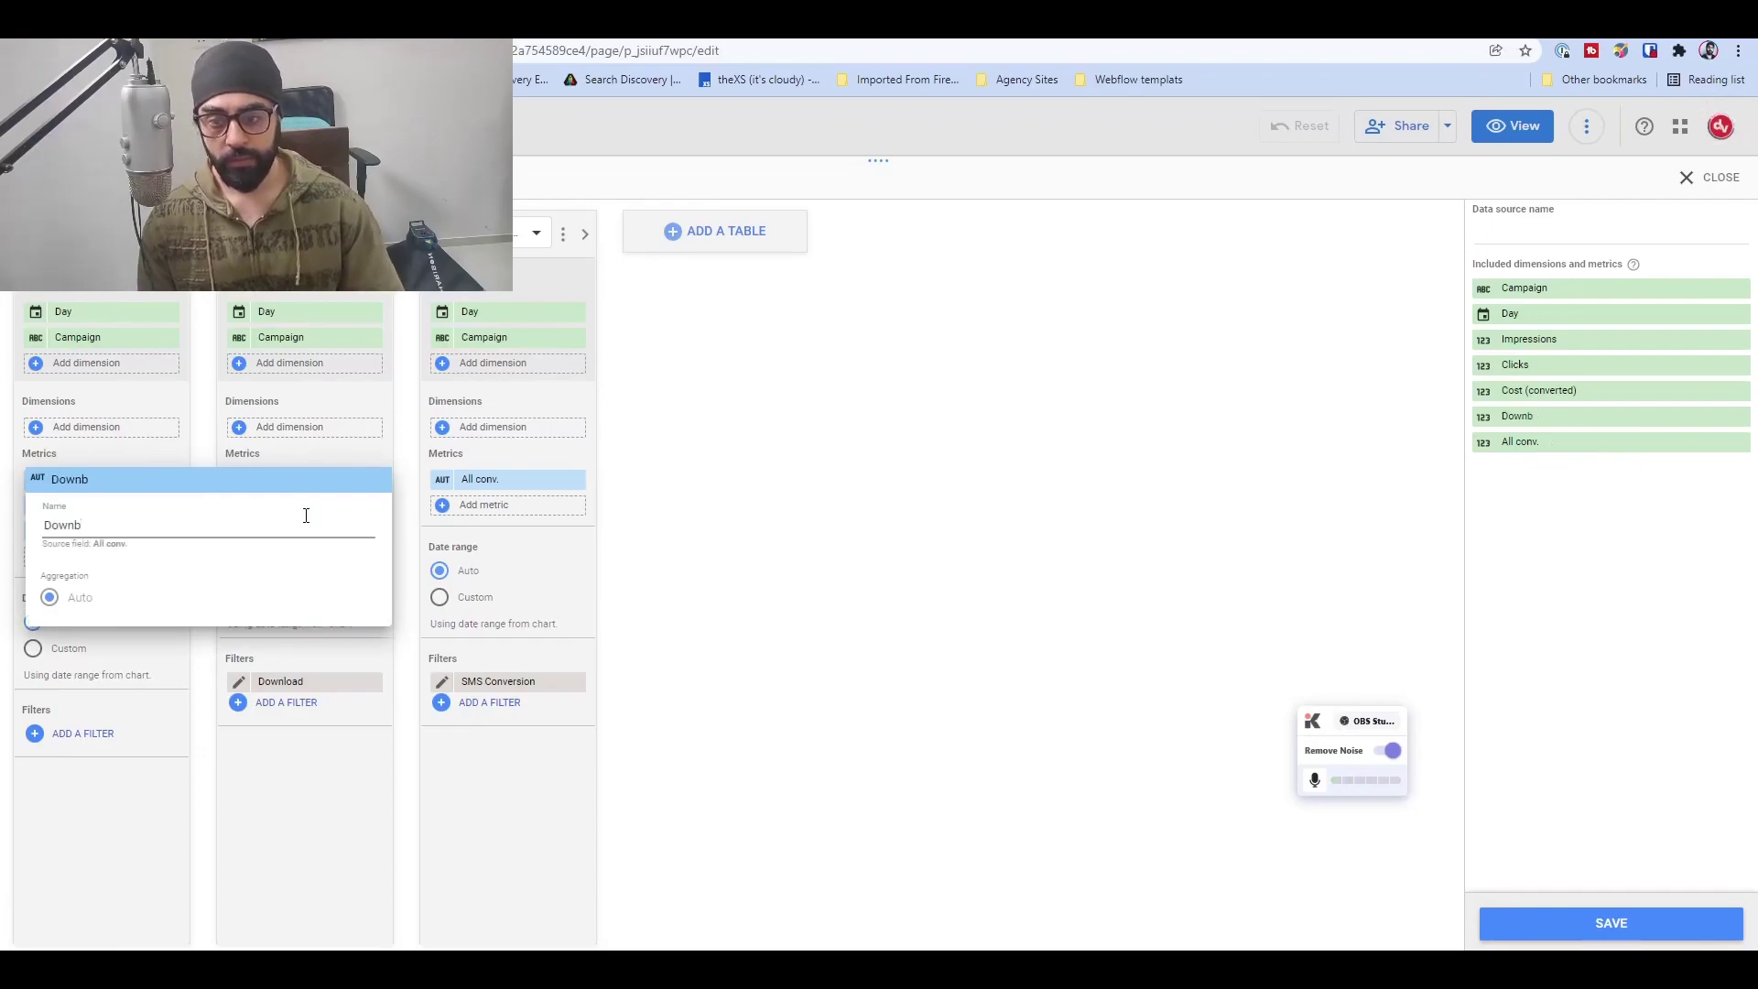
type("loads")
left_click(417, 577)
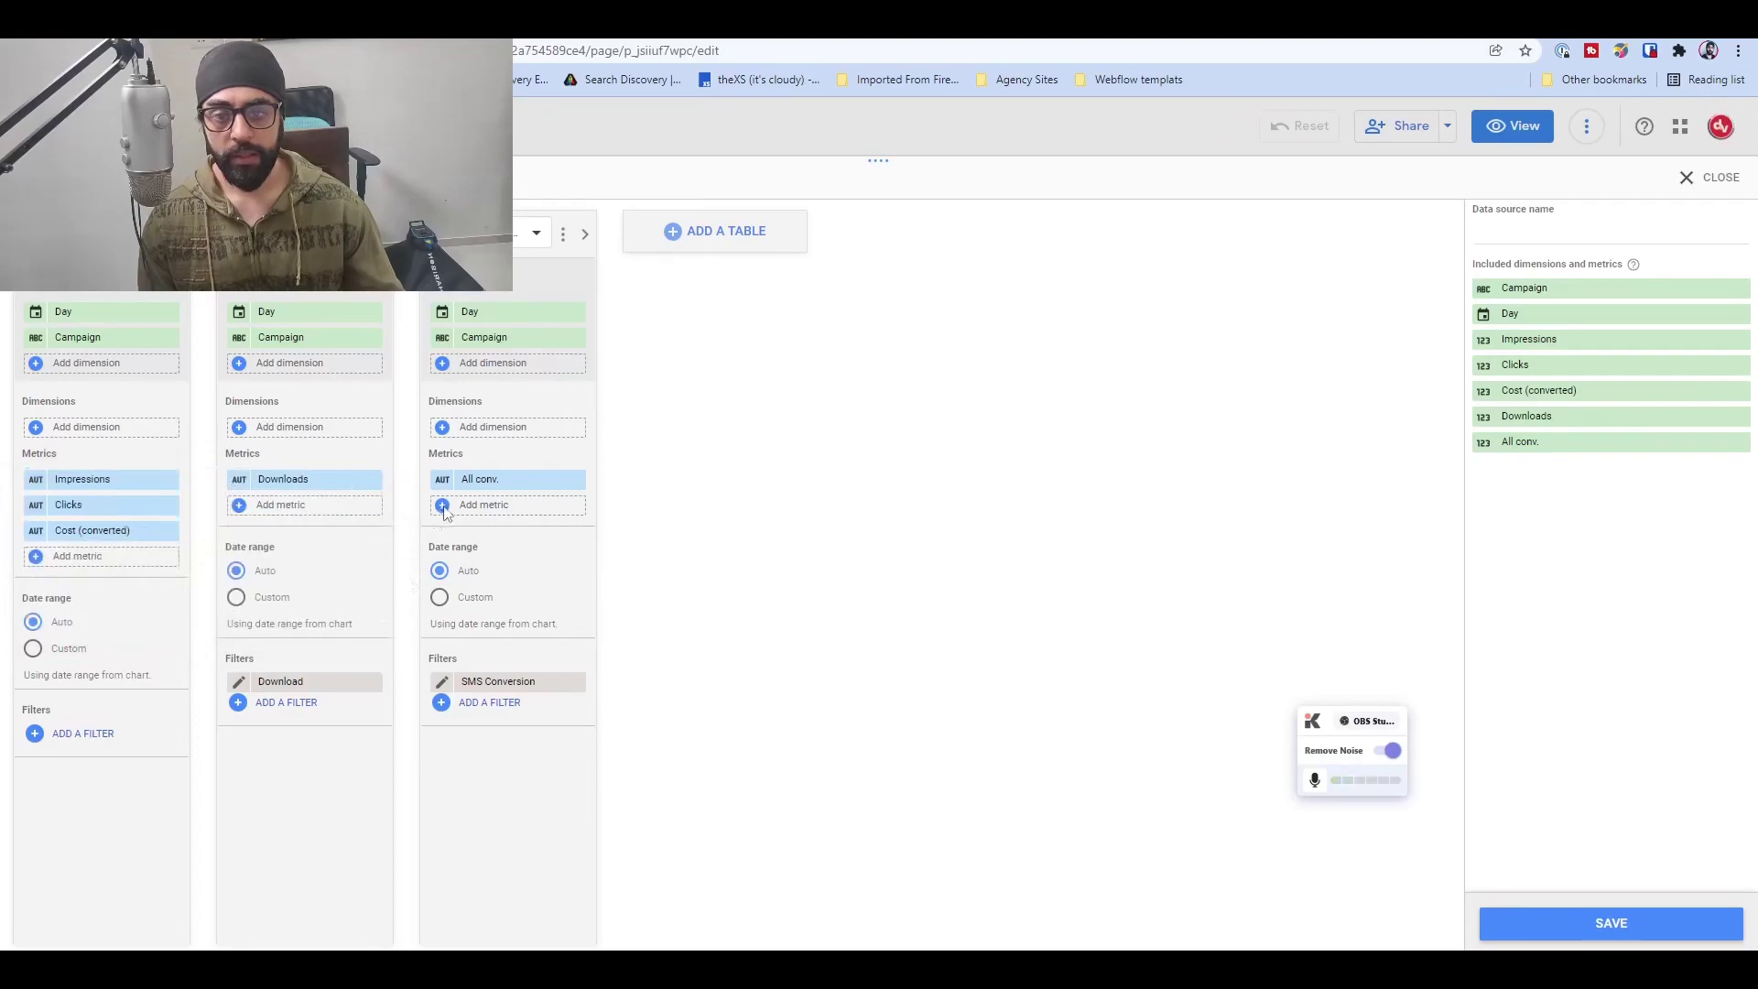
Rename the third table's All conv. metric to SMS Links
left_click(448, 483)
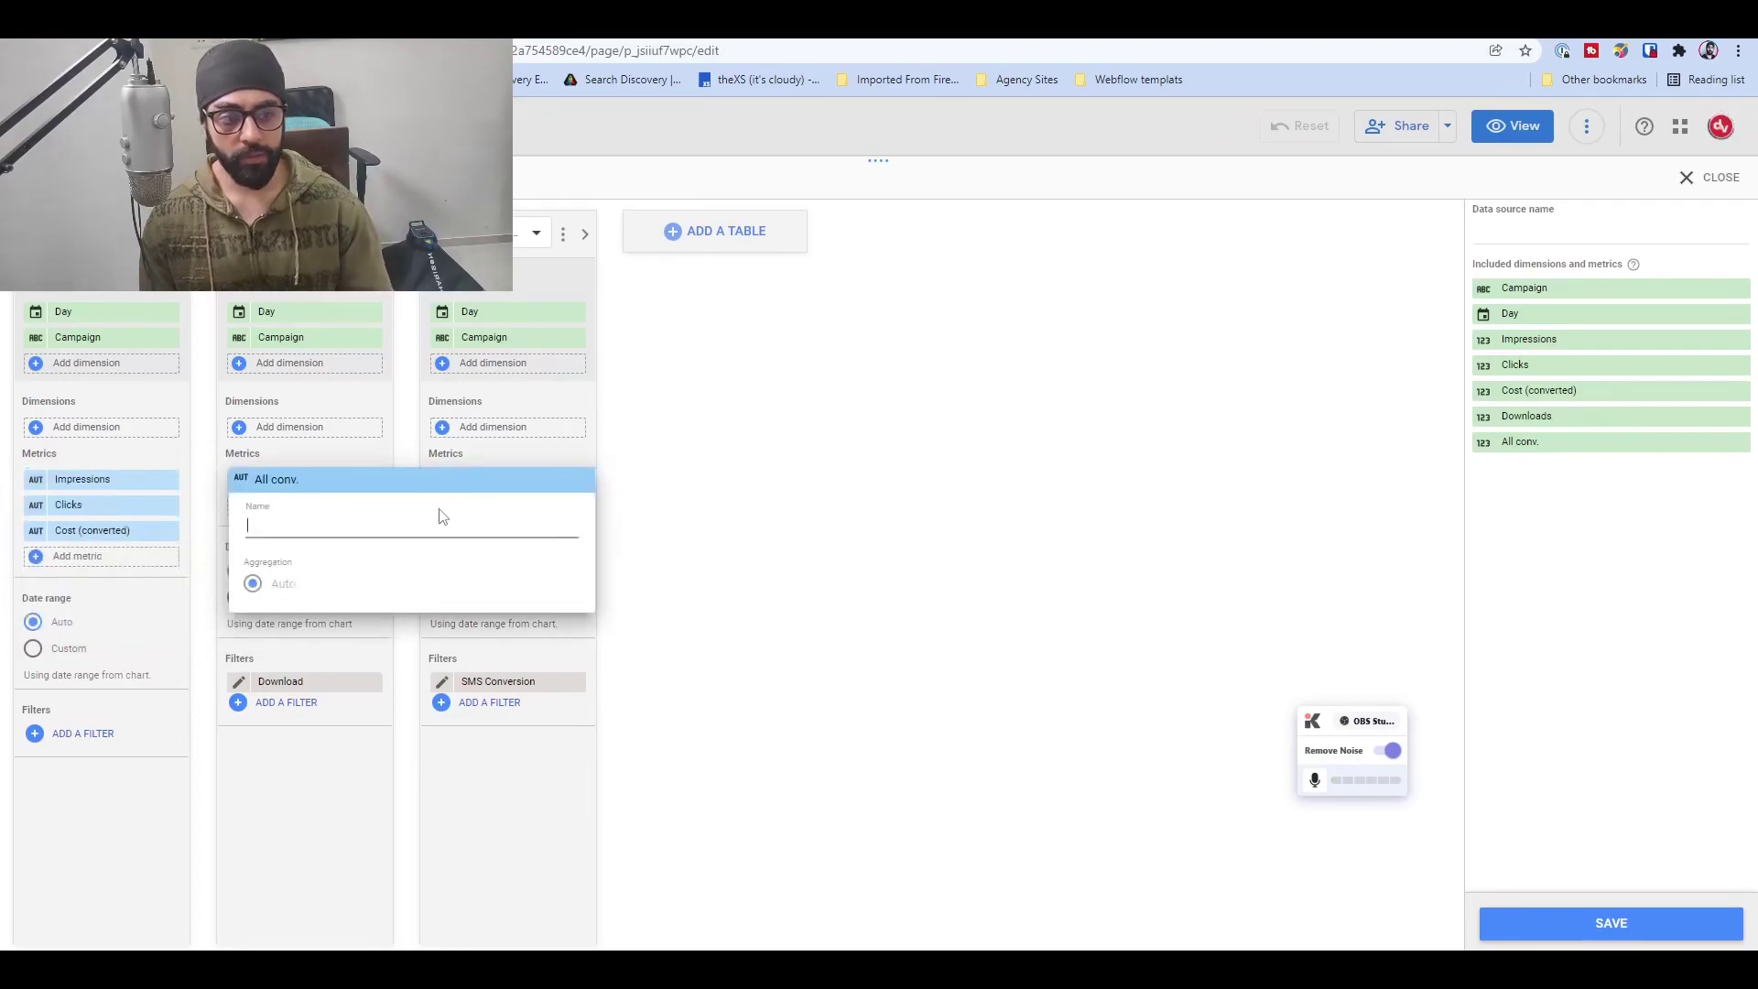
type("SMS")
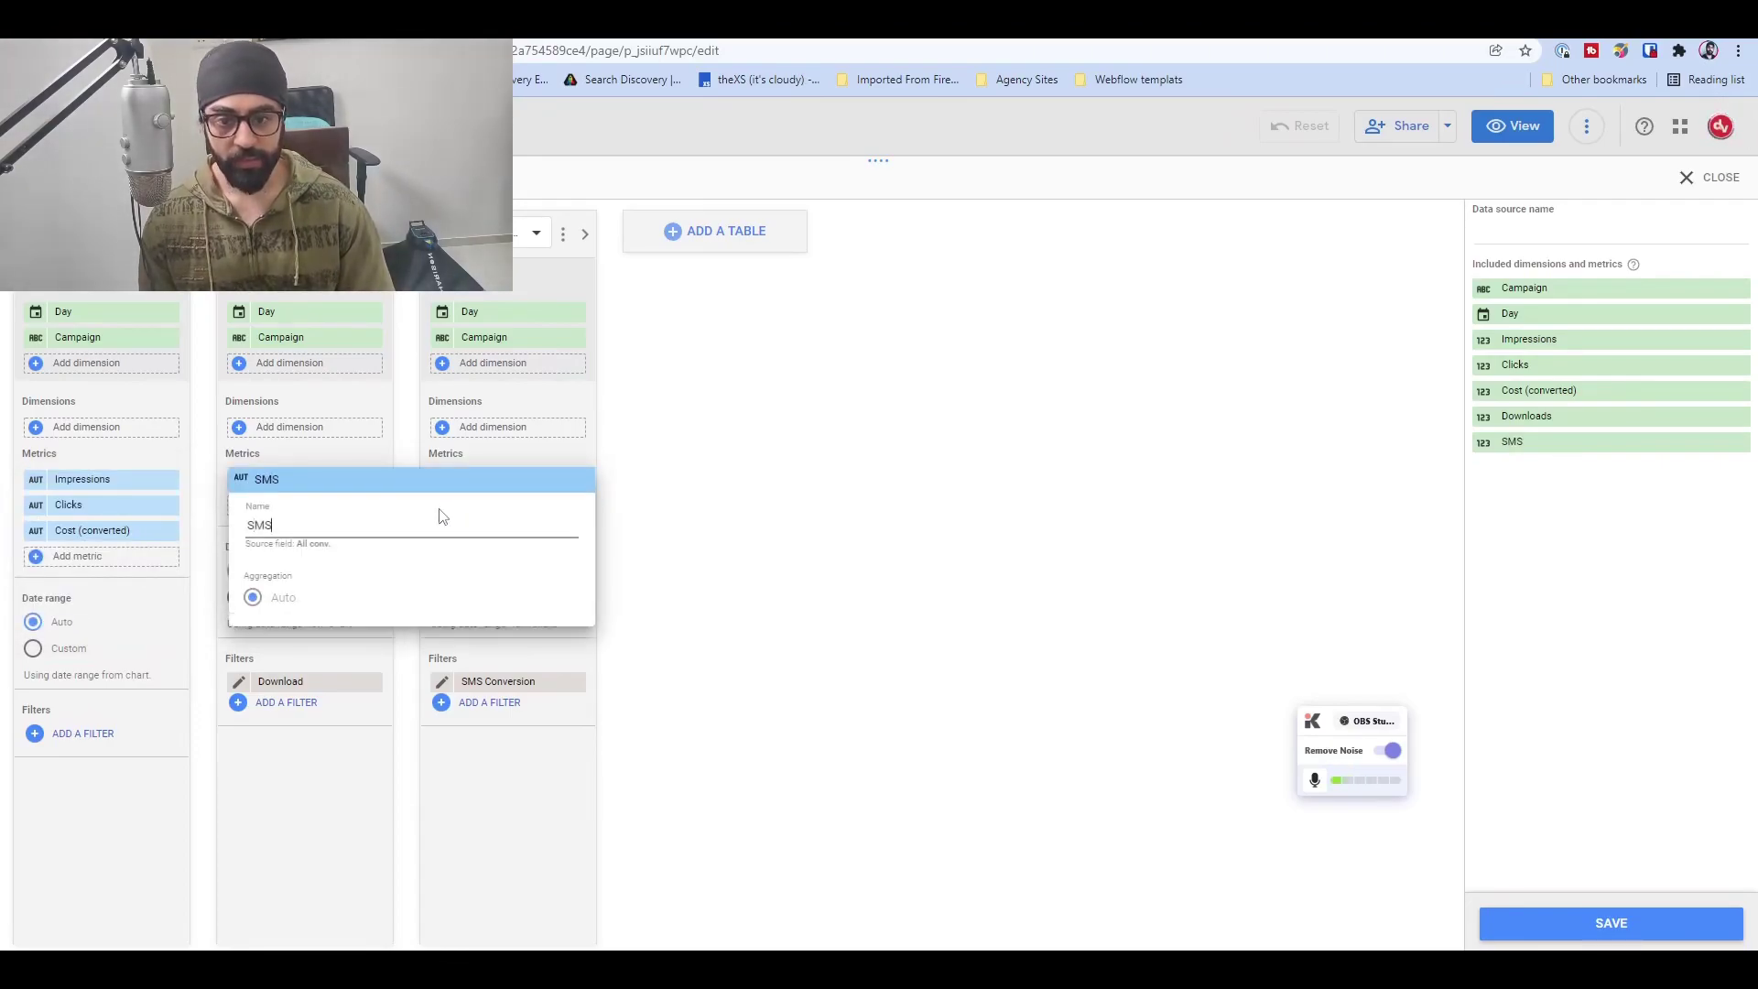
type(" Links")
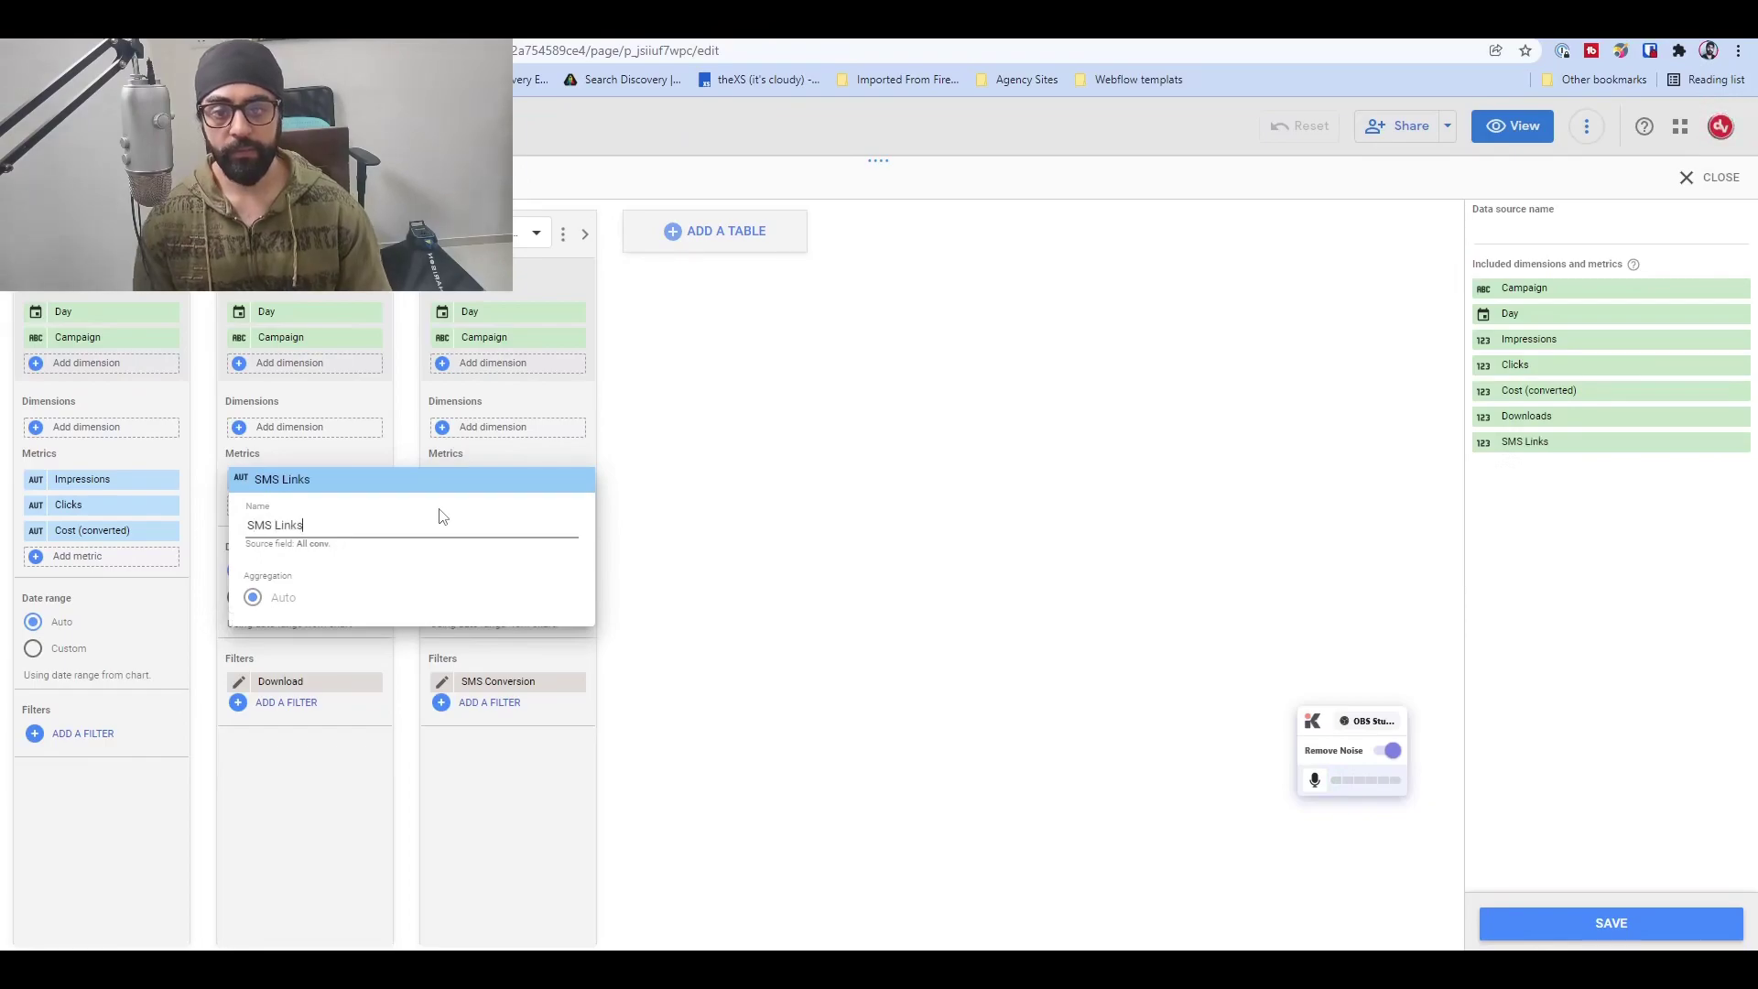
Name the blended data source Blended Conversions Google Ads and save it
left_click(1529, 238)
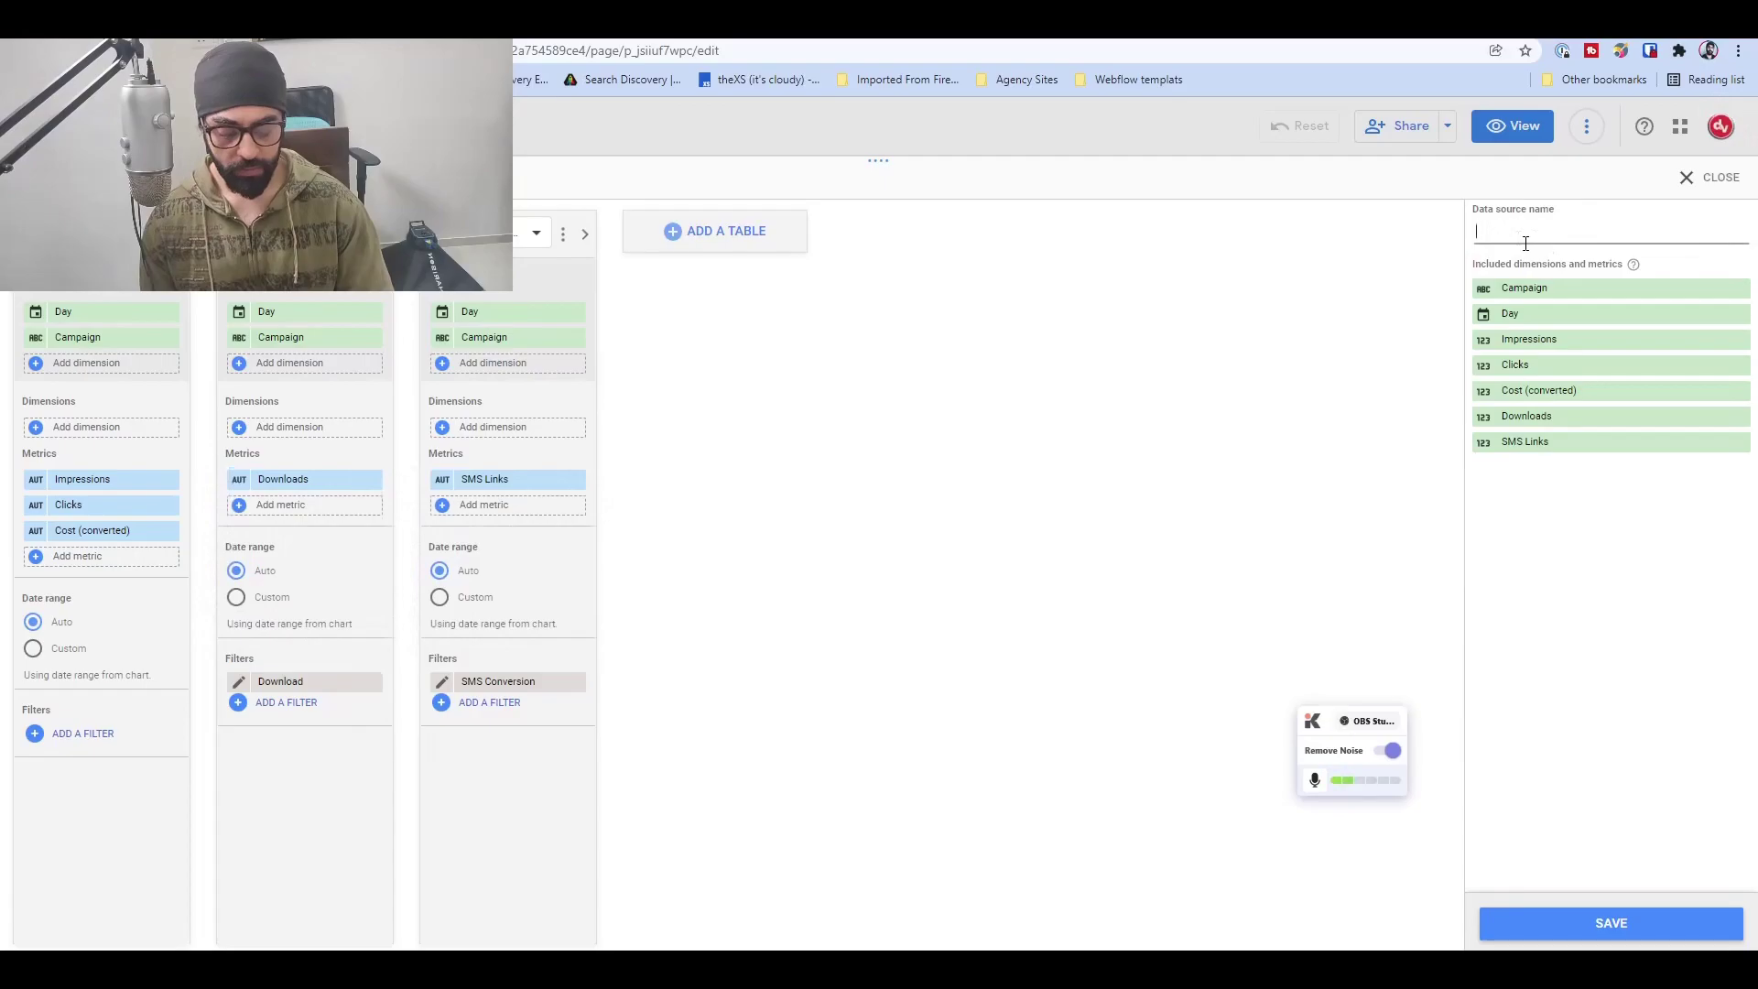
type("Blended Conversions Google Ads")
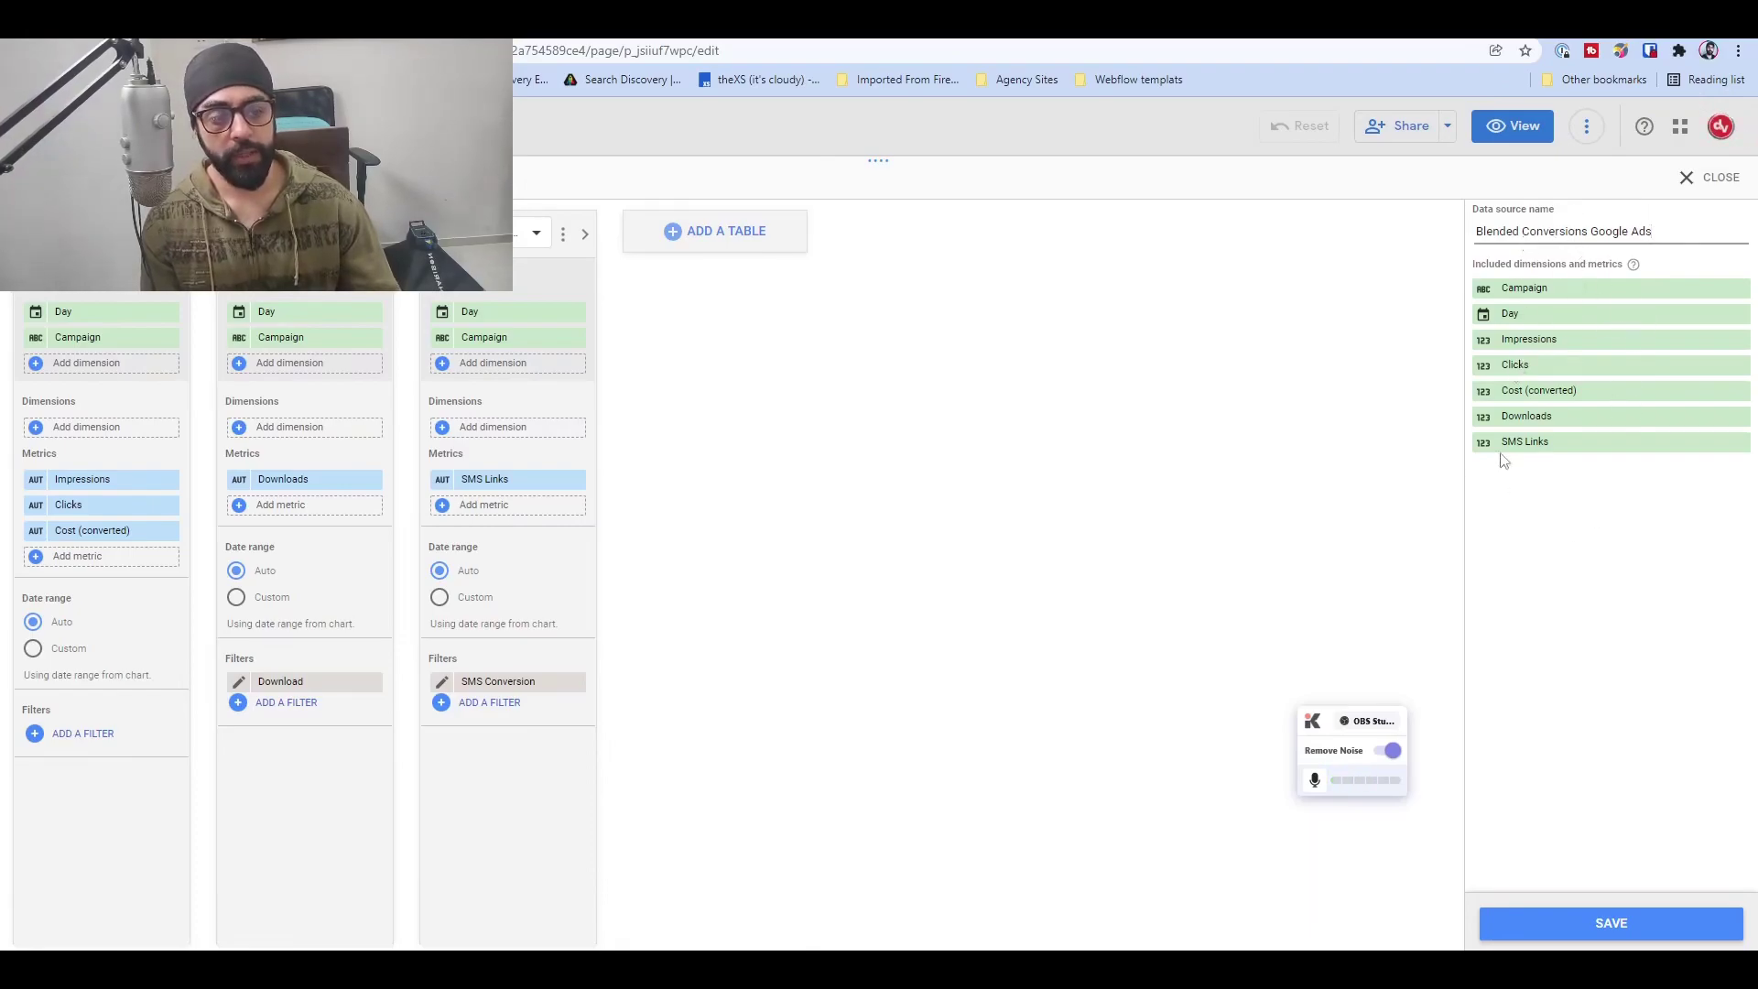
left_click(1578, 931)
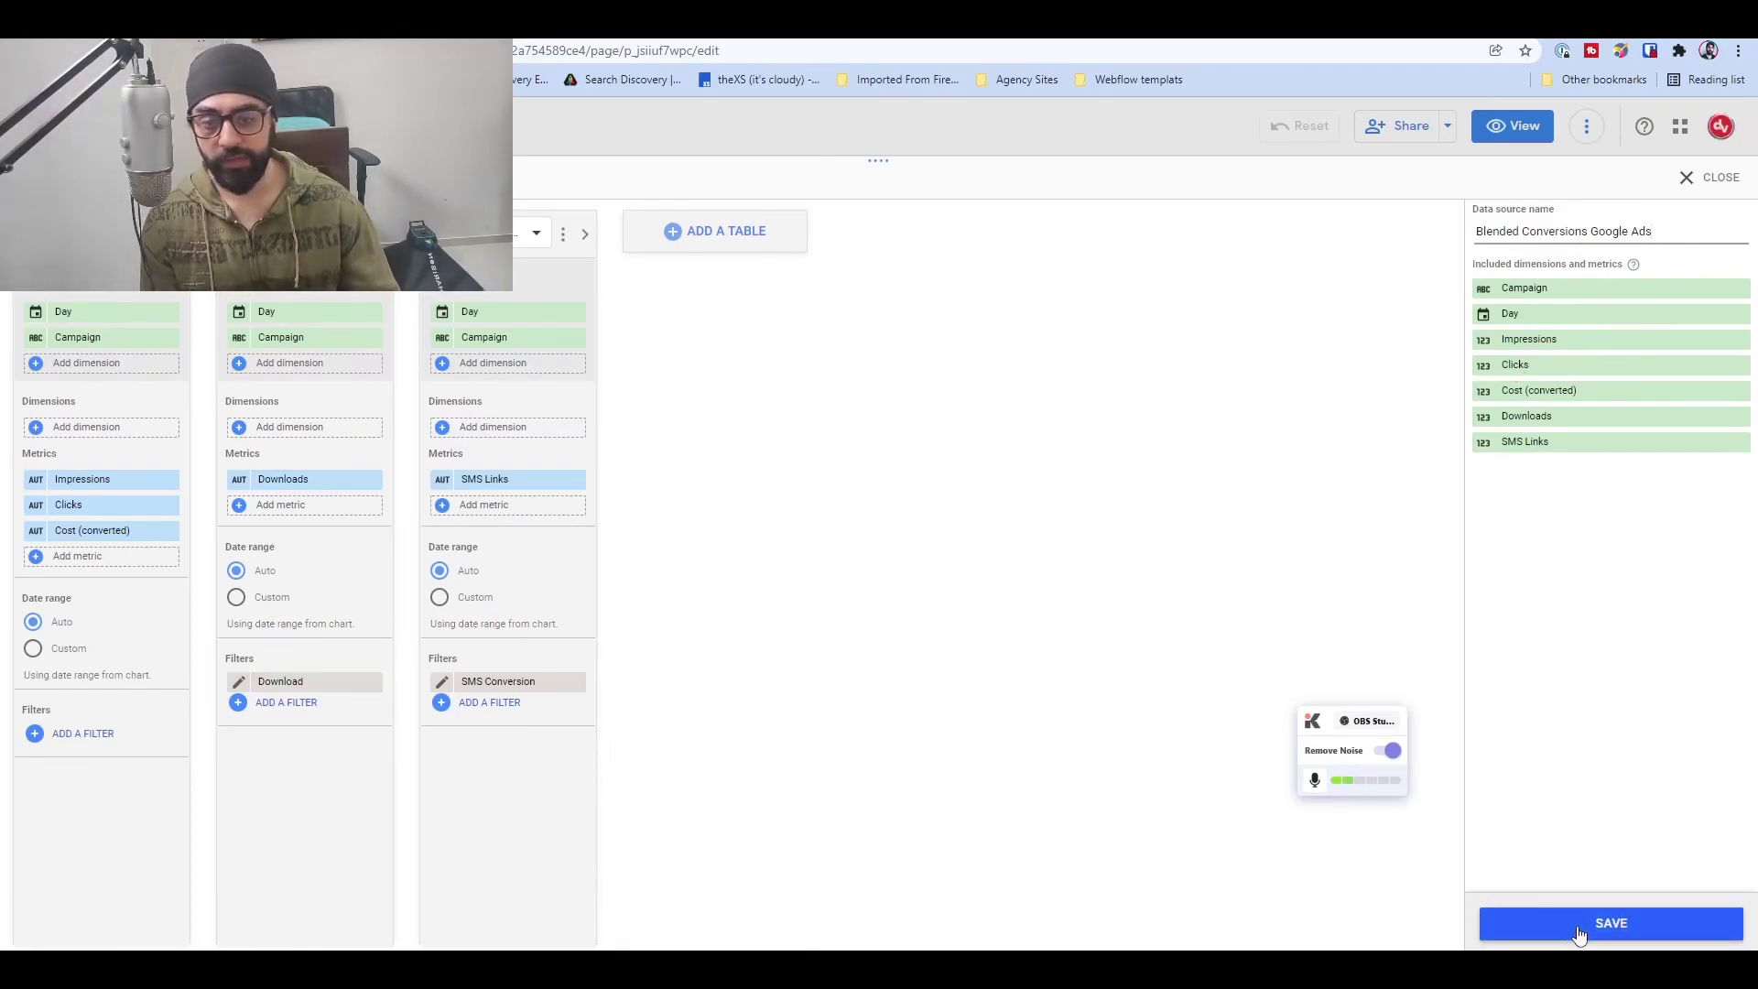
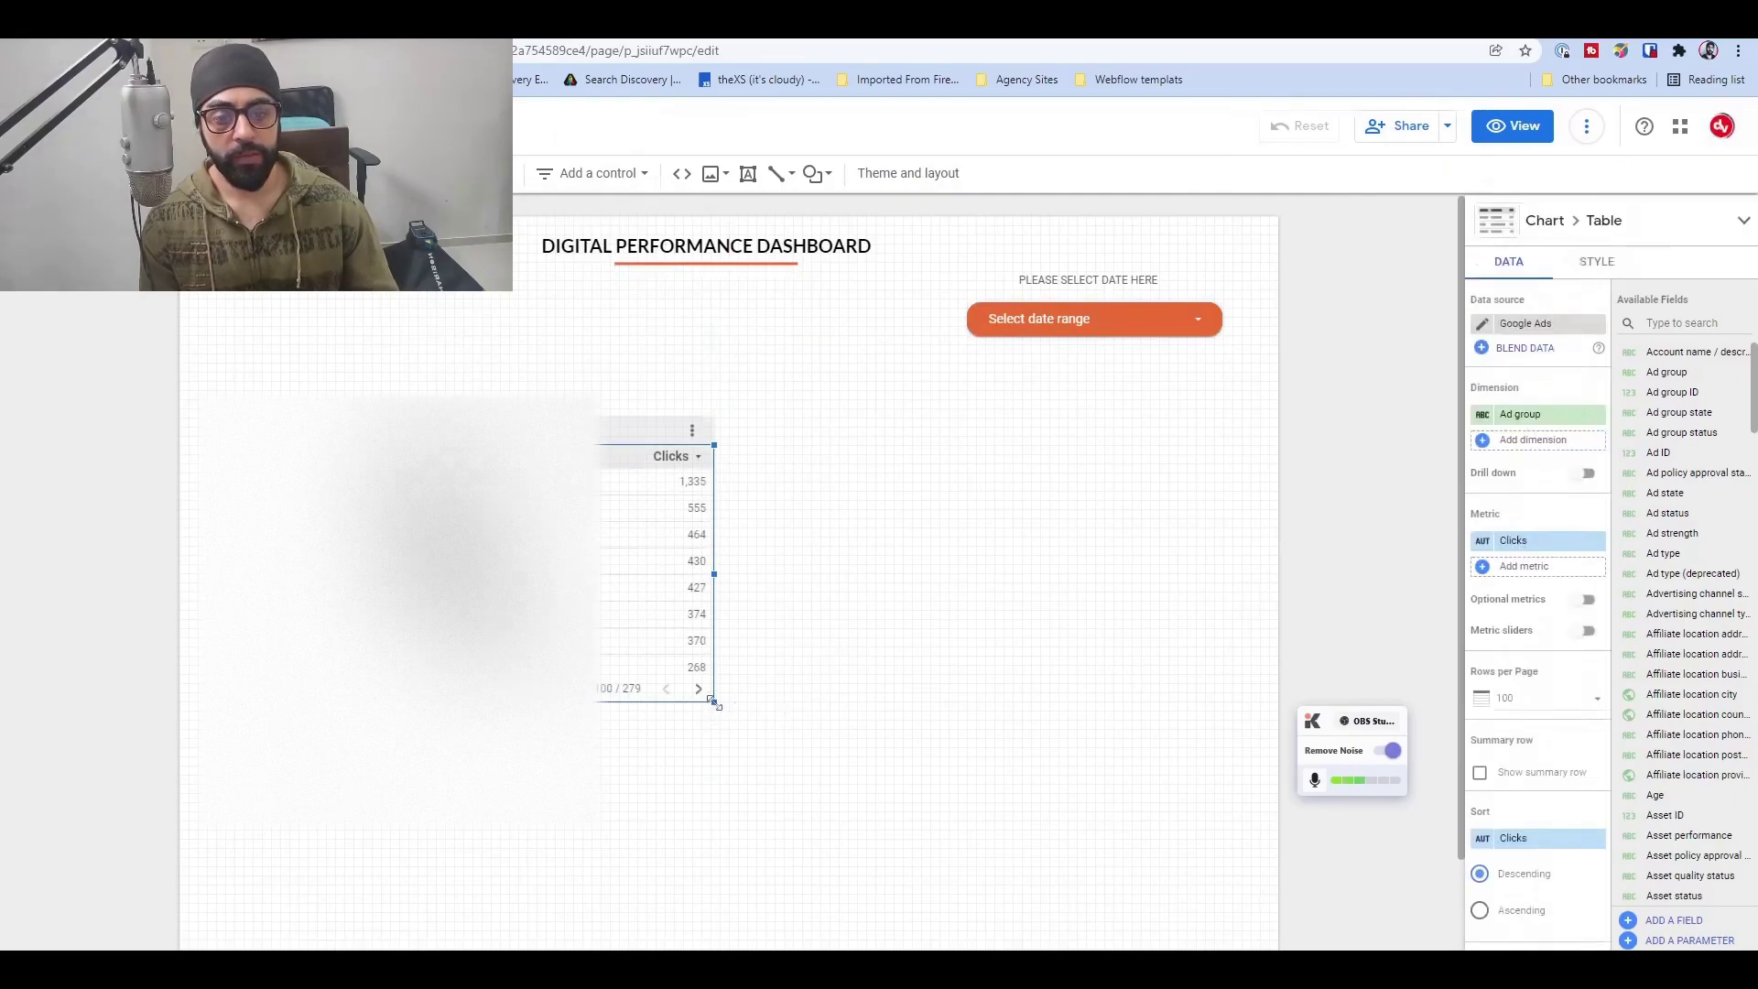
Change the report table's data source to the blended source Blended Conversions Google Ads
left_click(1543, 326)
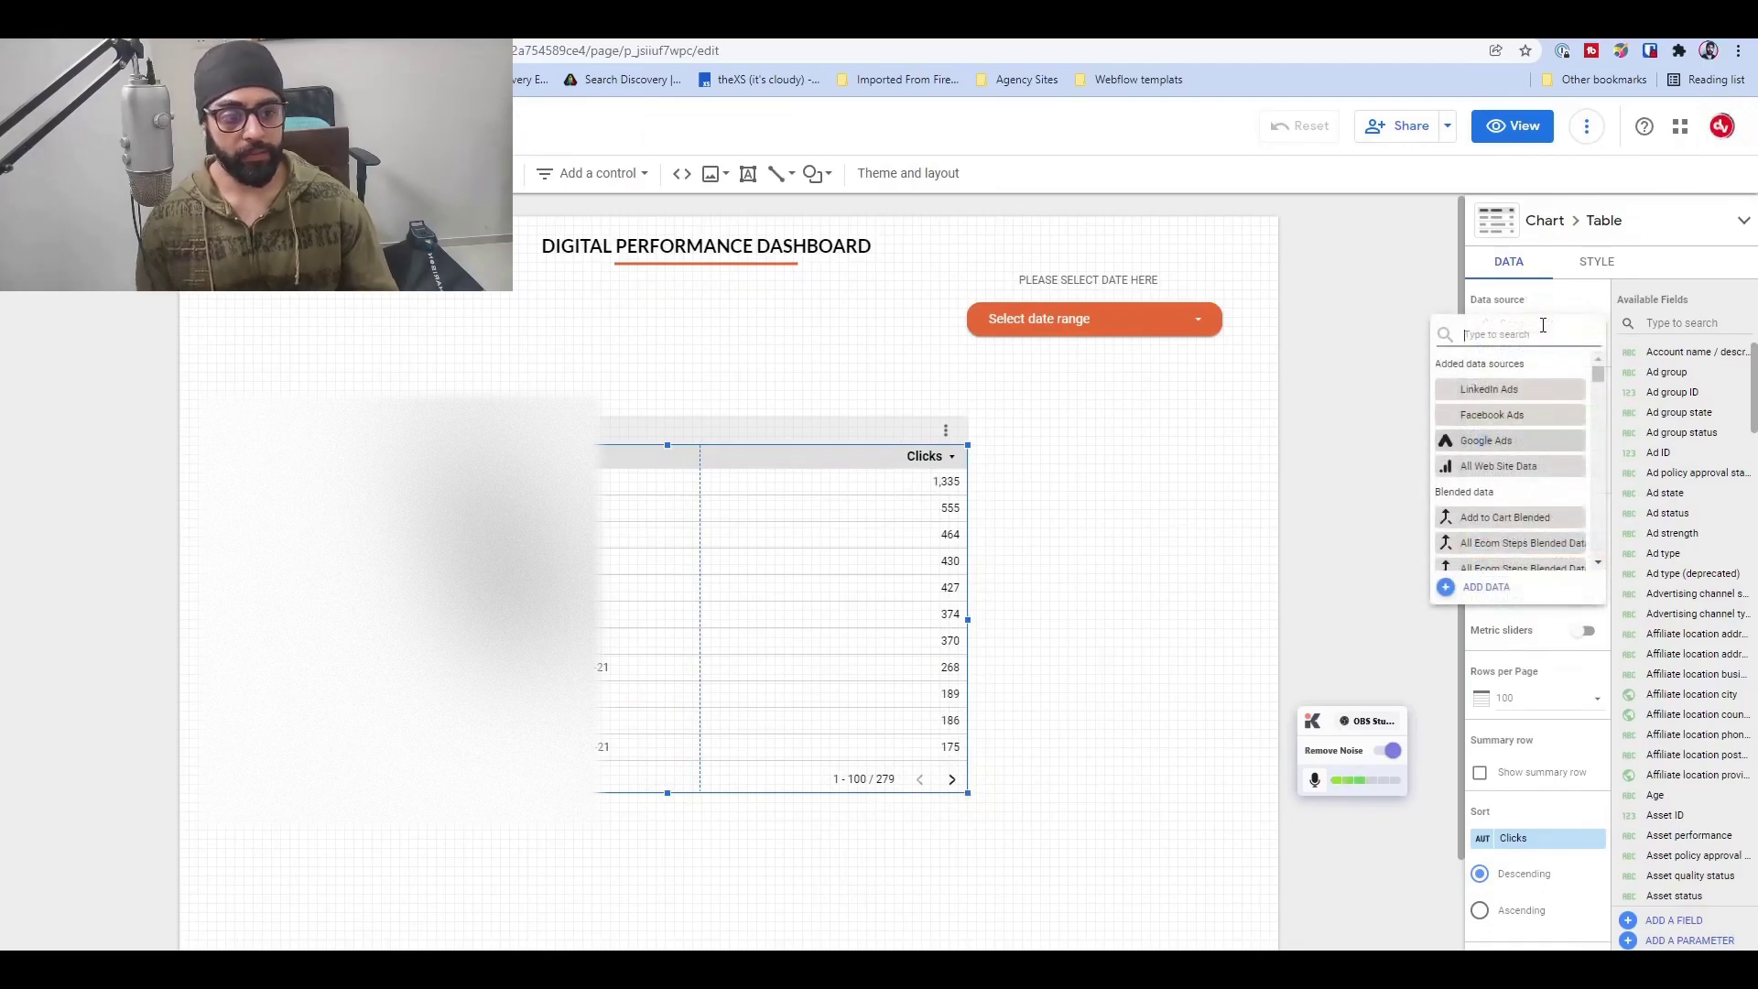
type("blended")
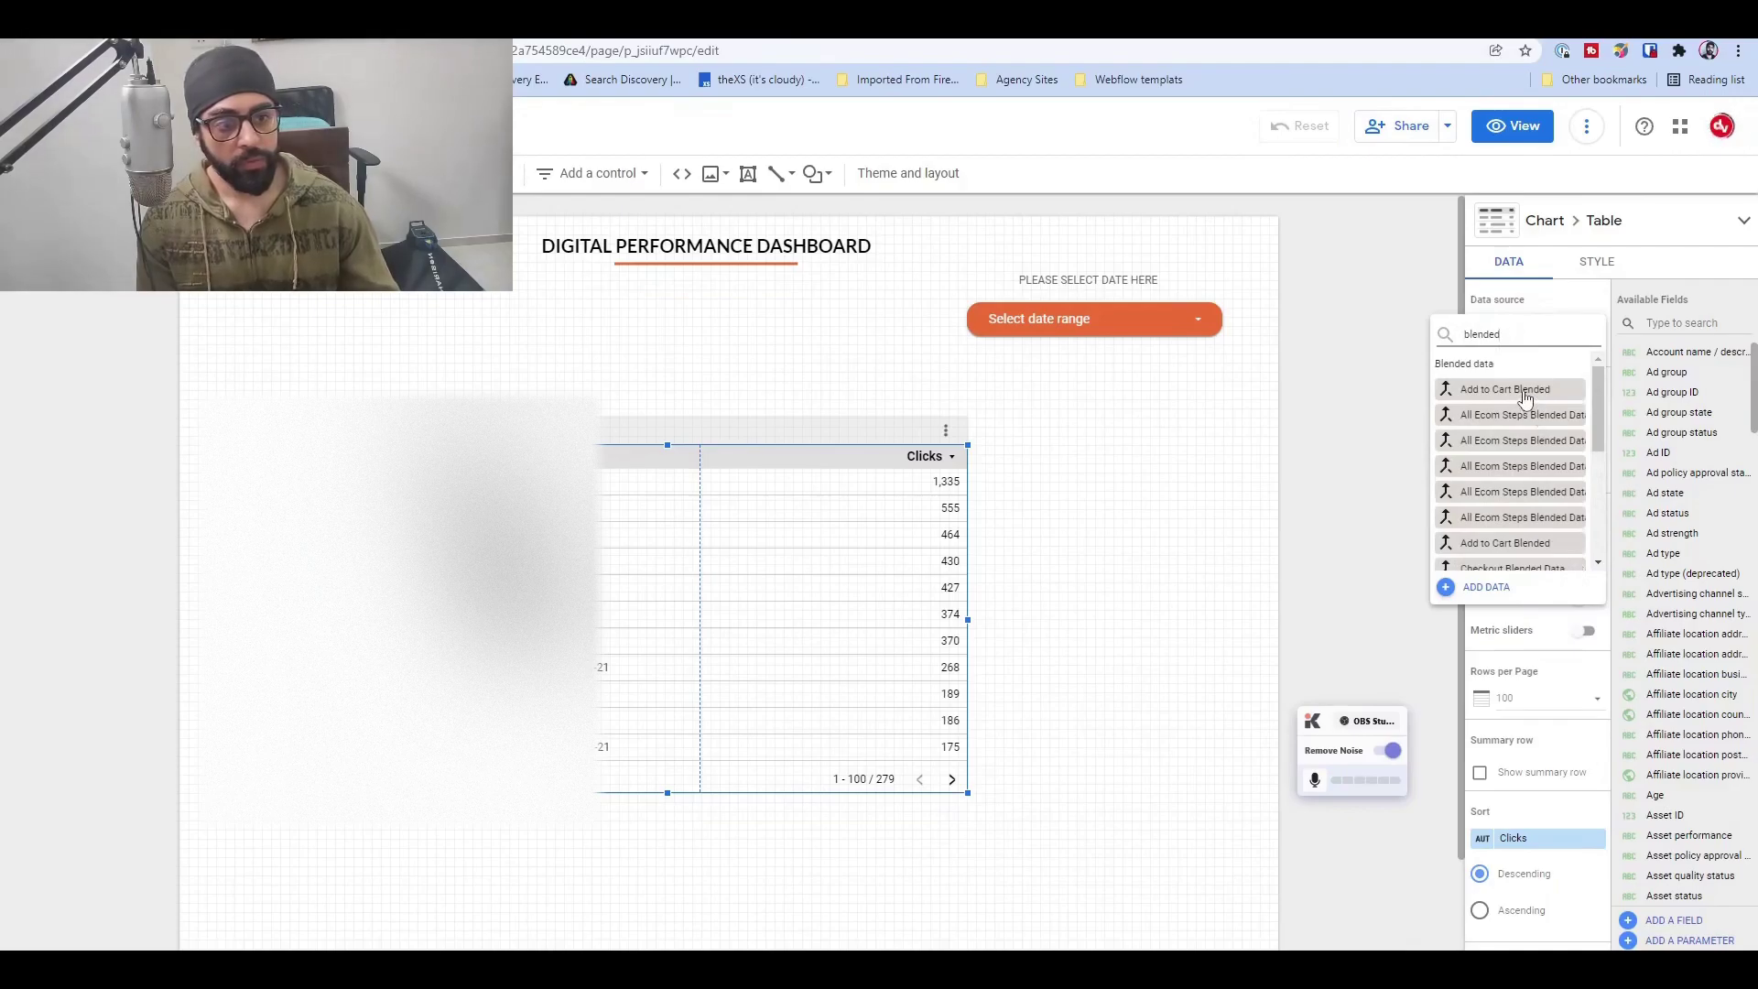
scroll(1527, 427, "down", 5)
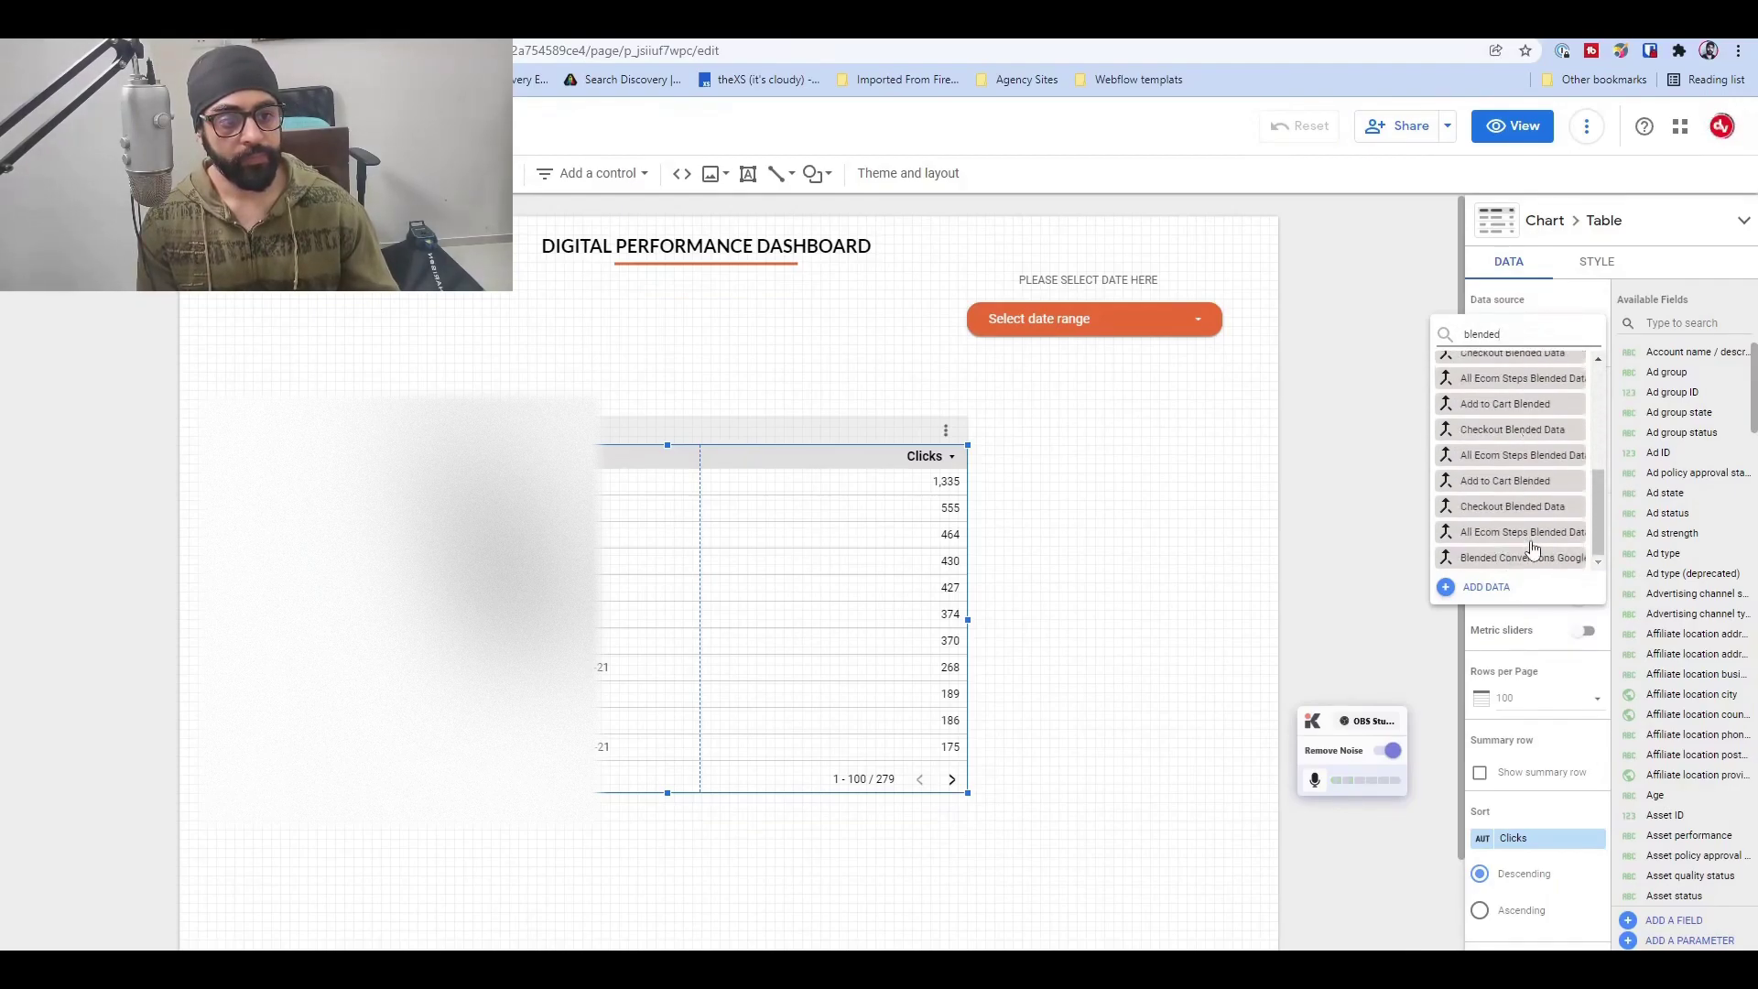
left_click(1538, 560)
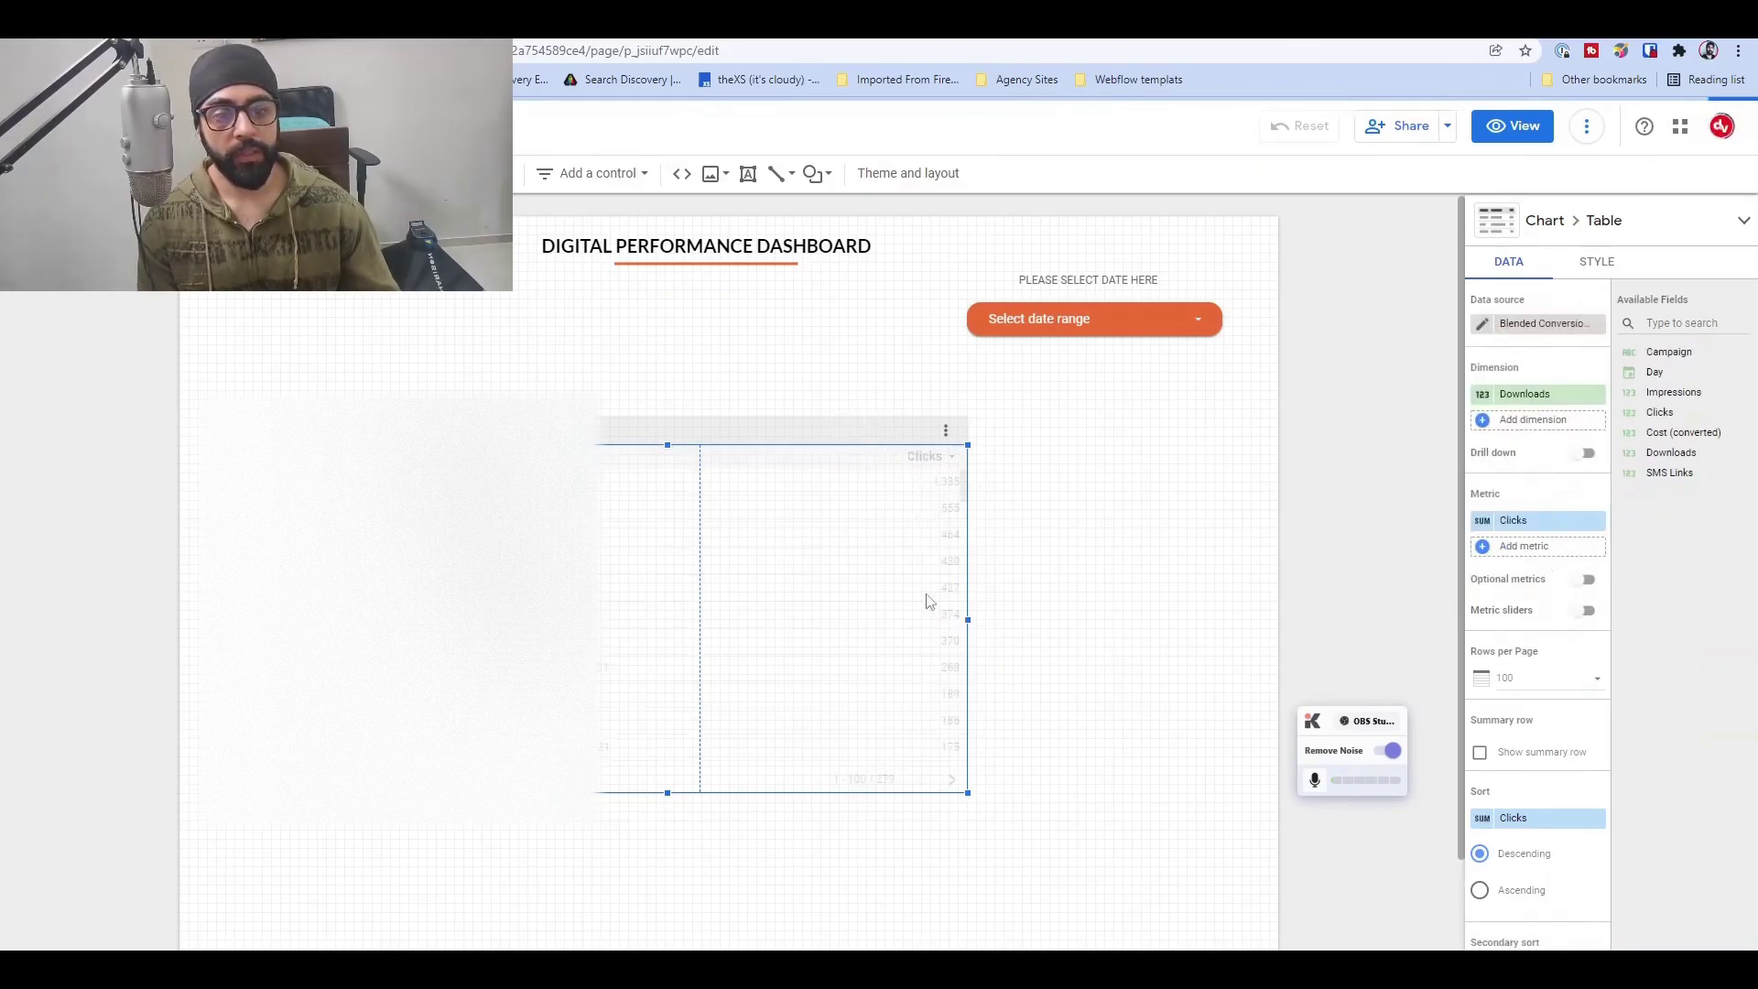
Replace the table's Downloads dimension with Campaign
left_click(1526, 396)
type("campa")
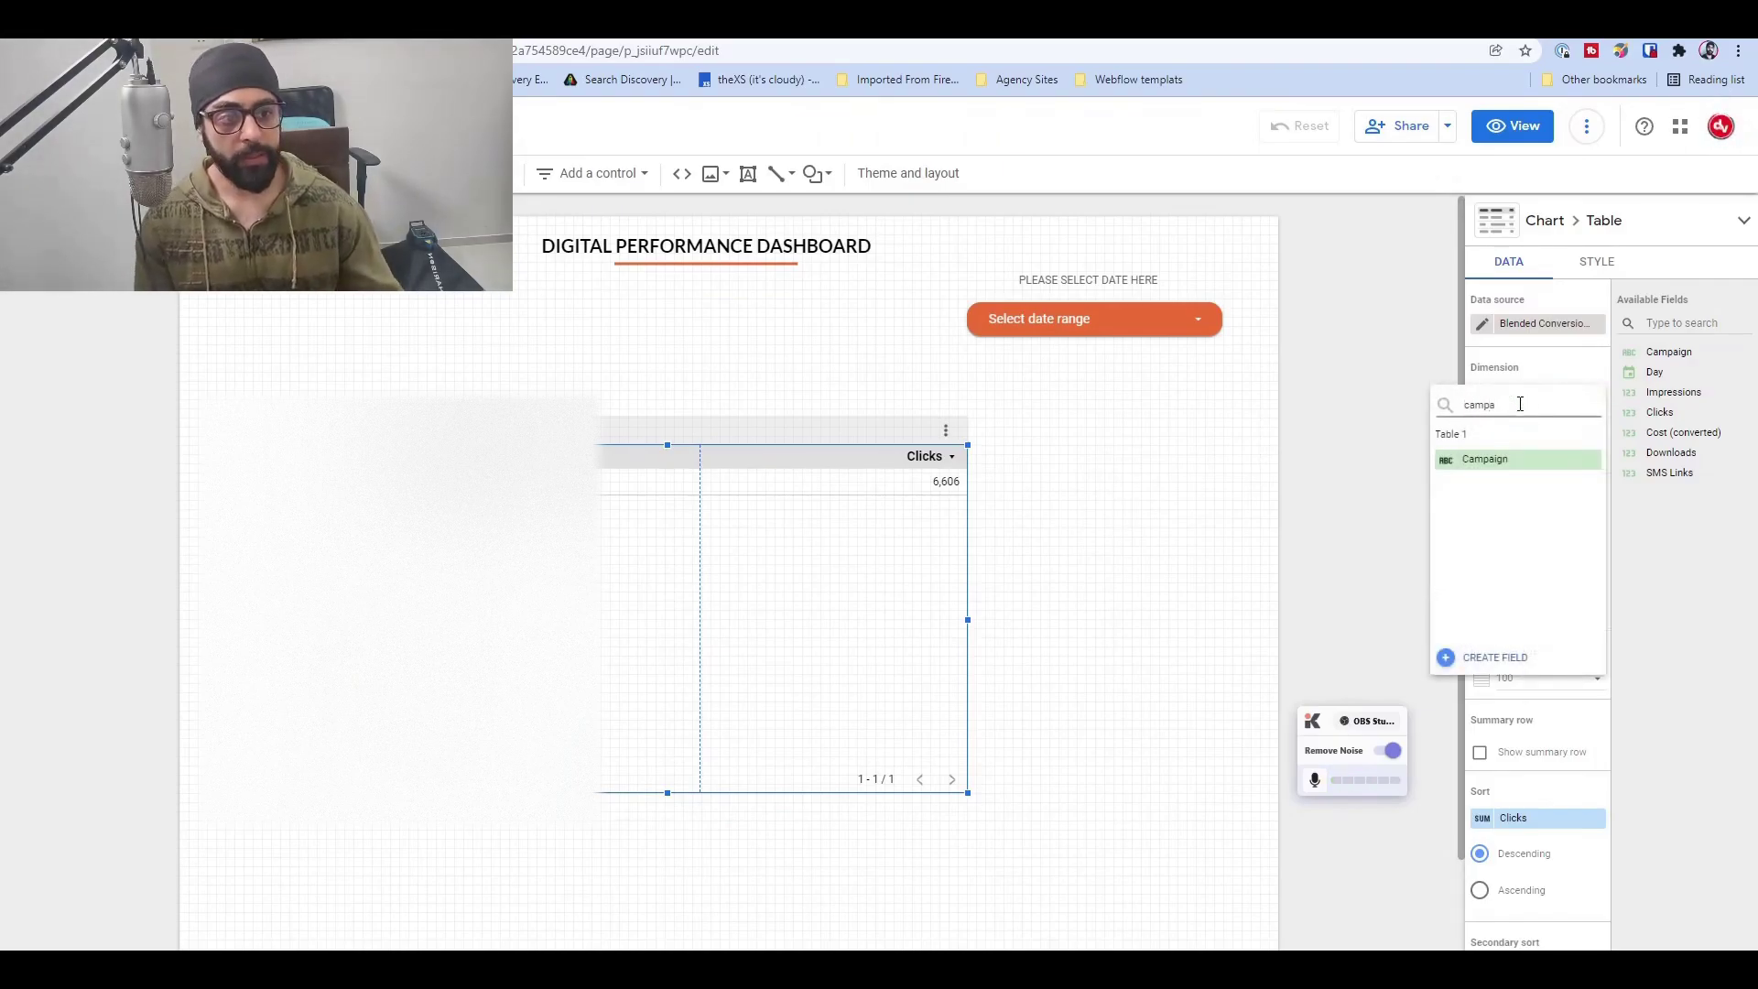
left_click(1520, 459)
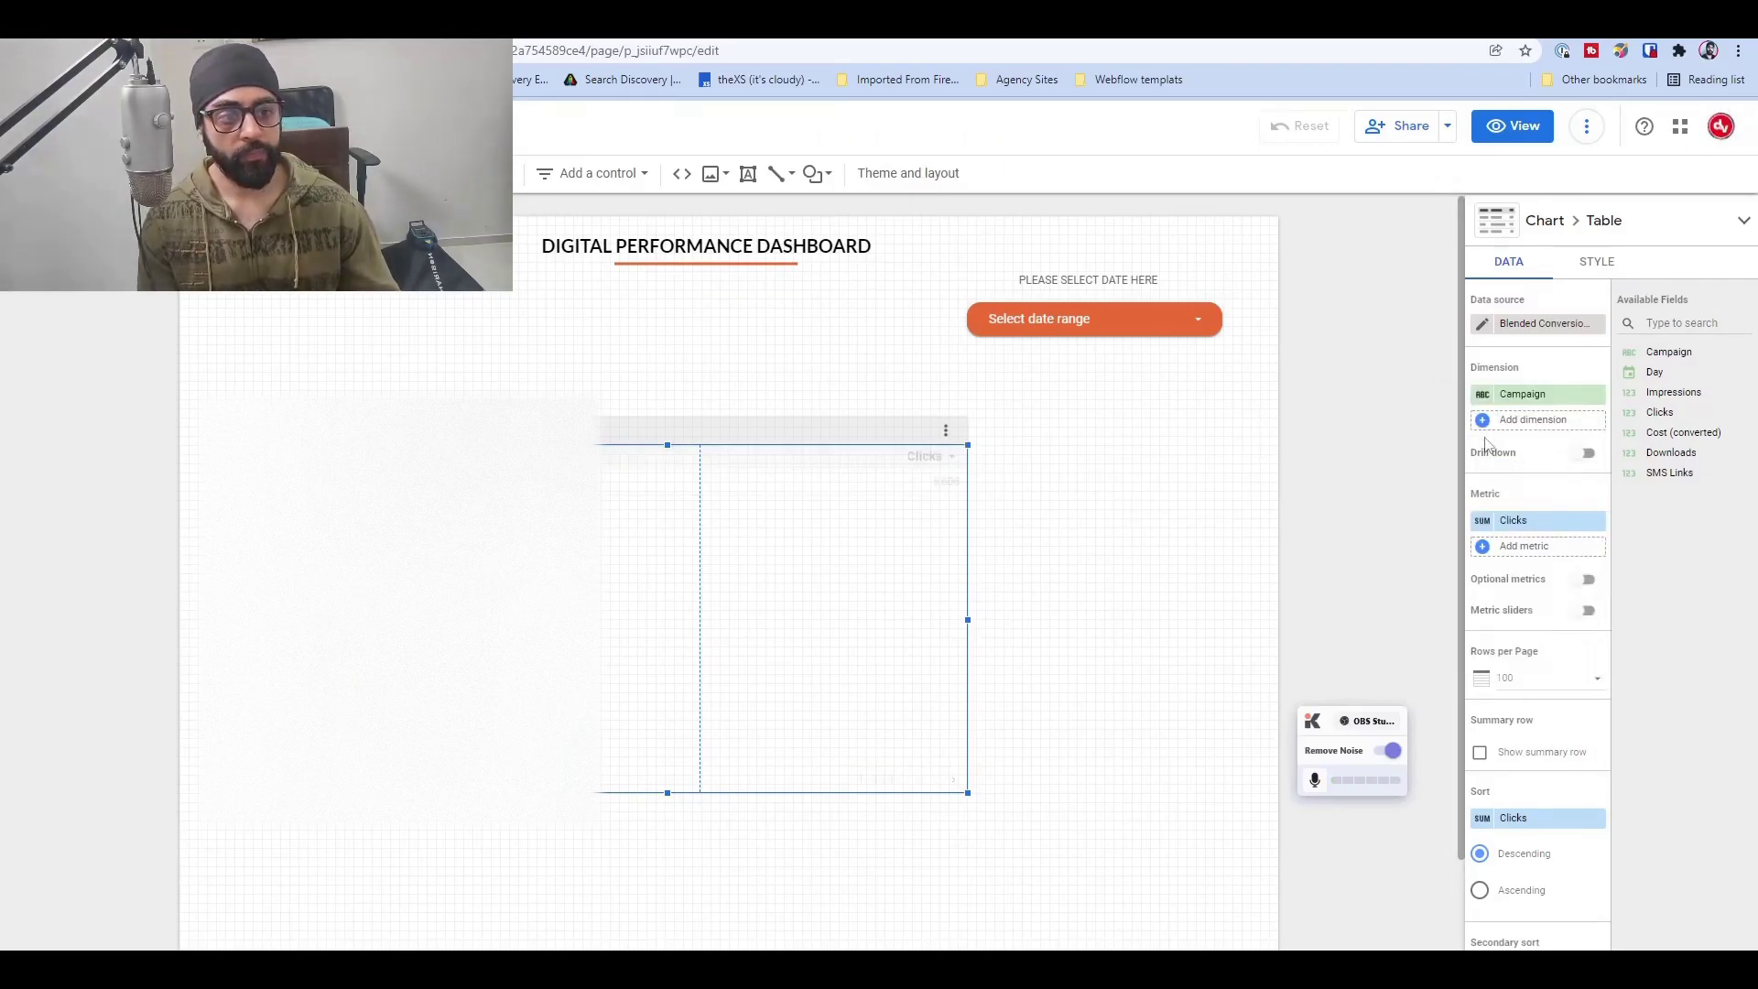
Add Impressions and Cost (converted) as metrics to the table
left_click(1534, 547)
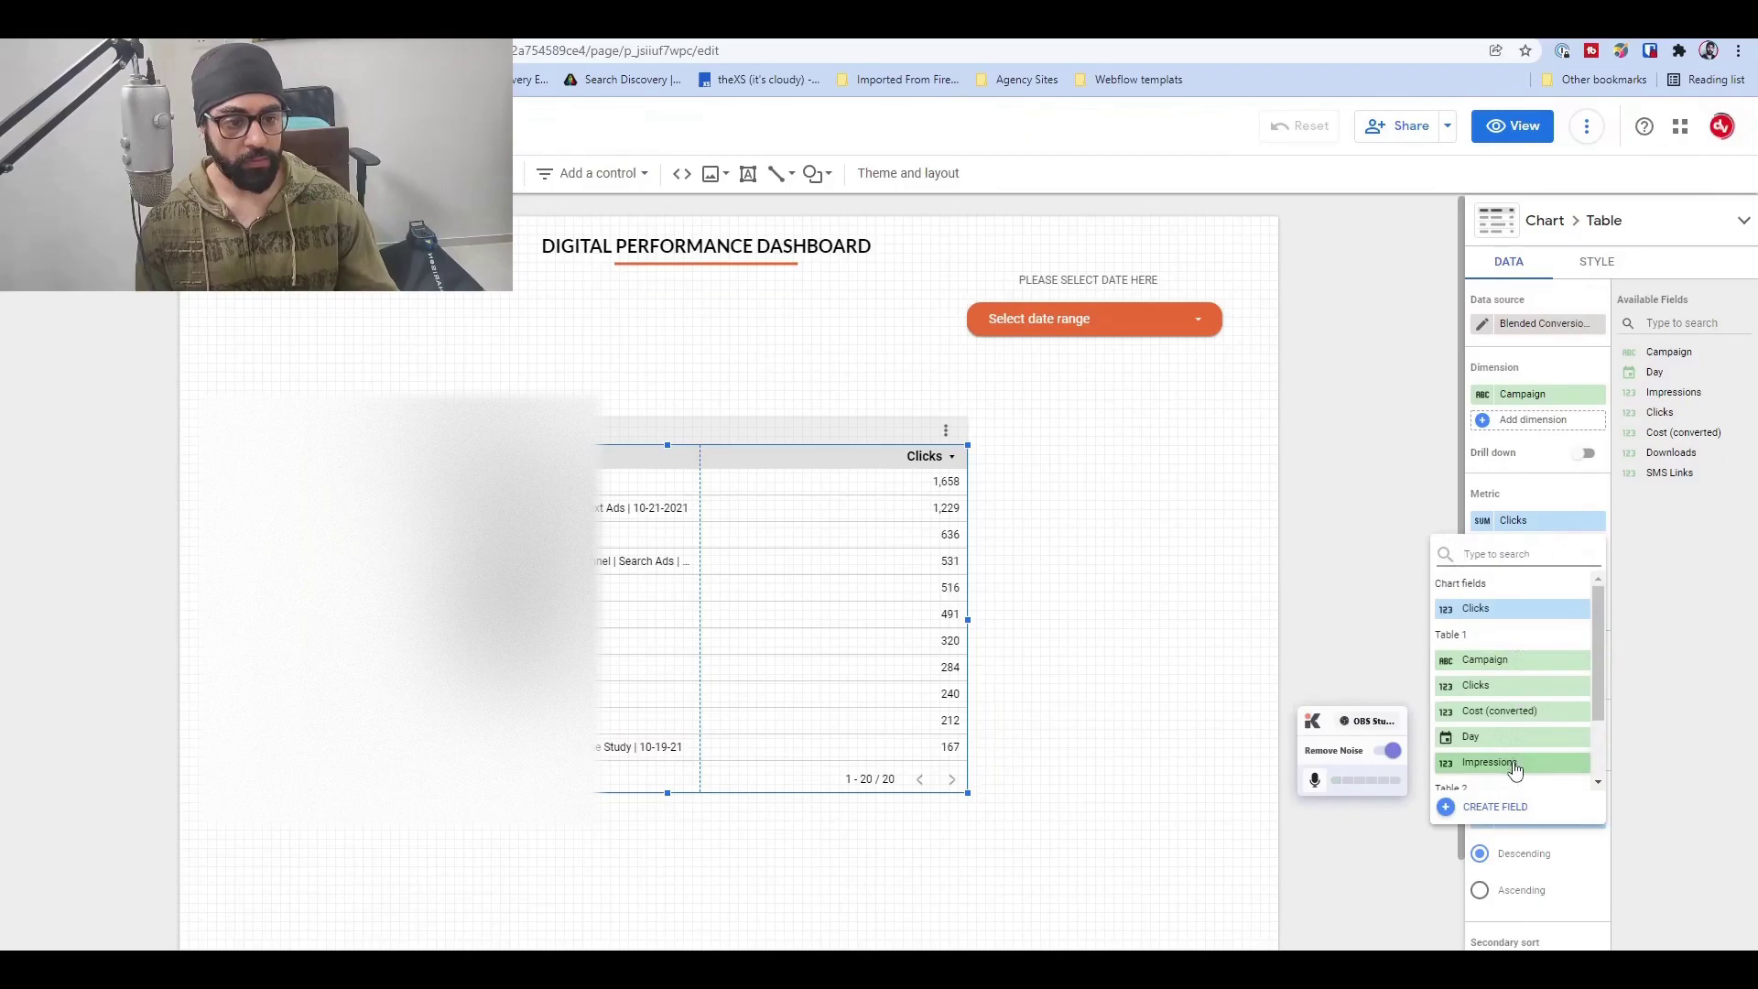
left_click(1513, 761)
left_click(1538, 575)
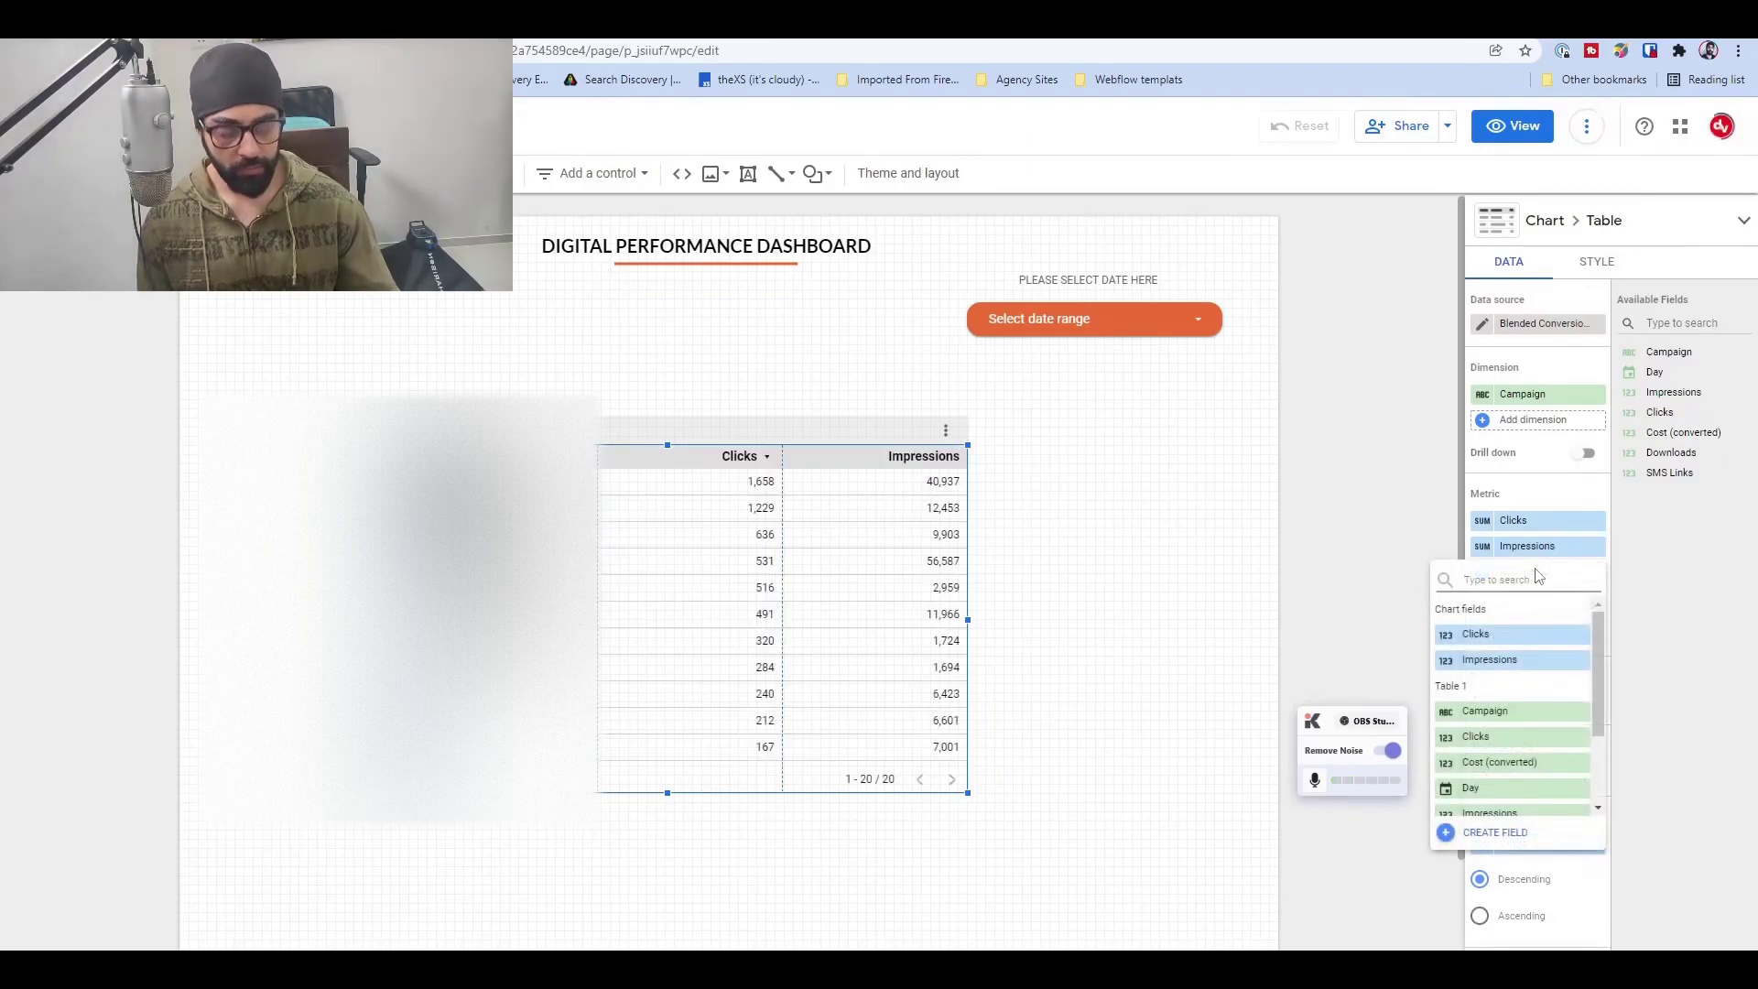
type("cost")
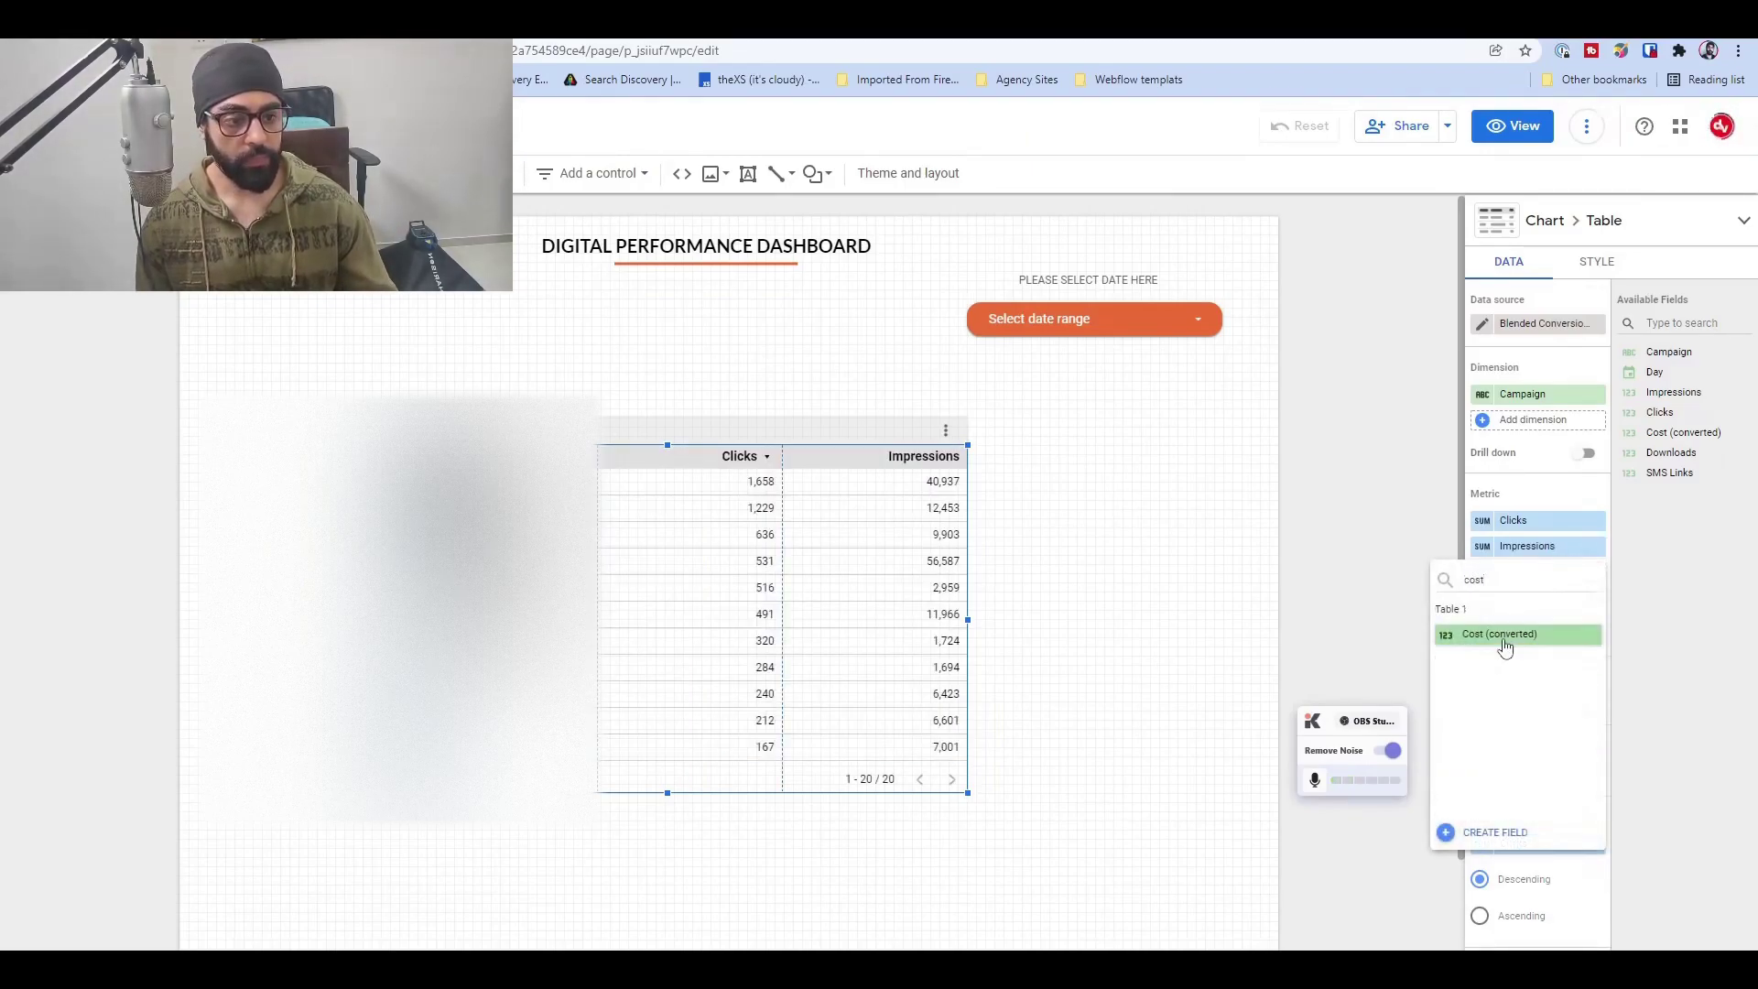
left_click(1504, 637)
Add the blended Downloads and SMS Links conversions as metrics to the table
left_click(1511, 605)
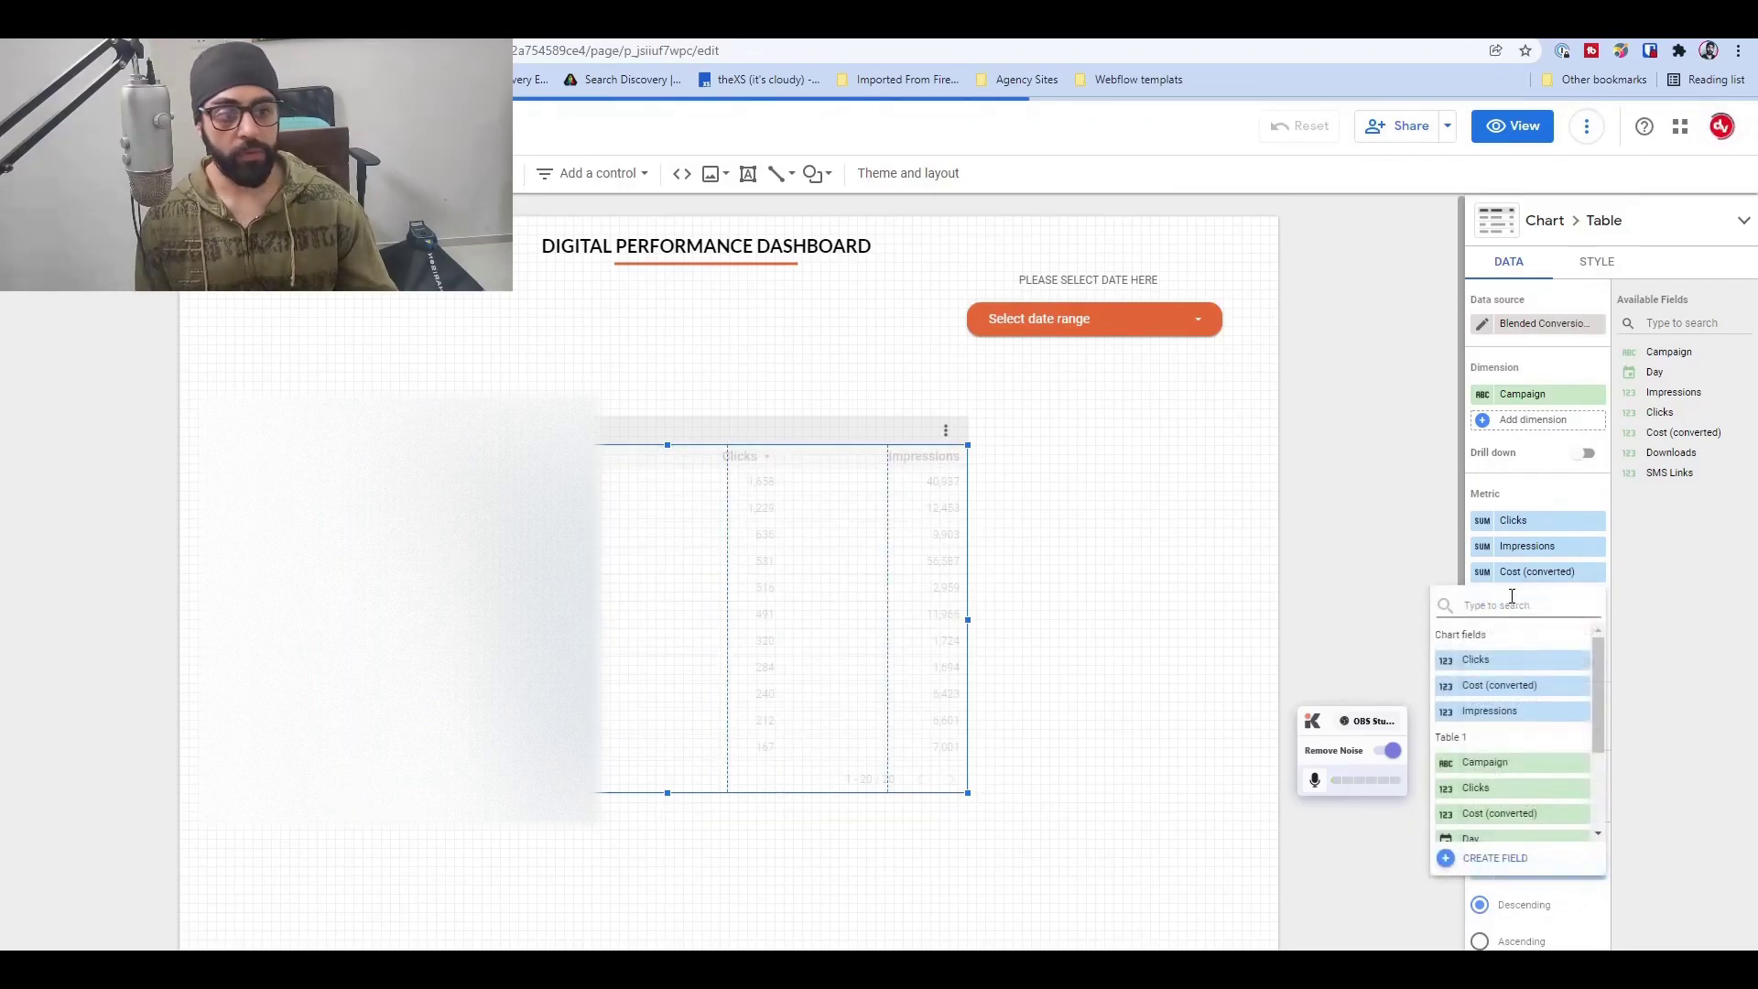
type("down")
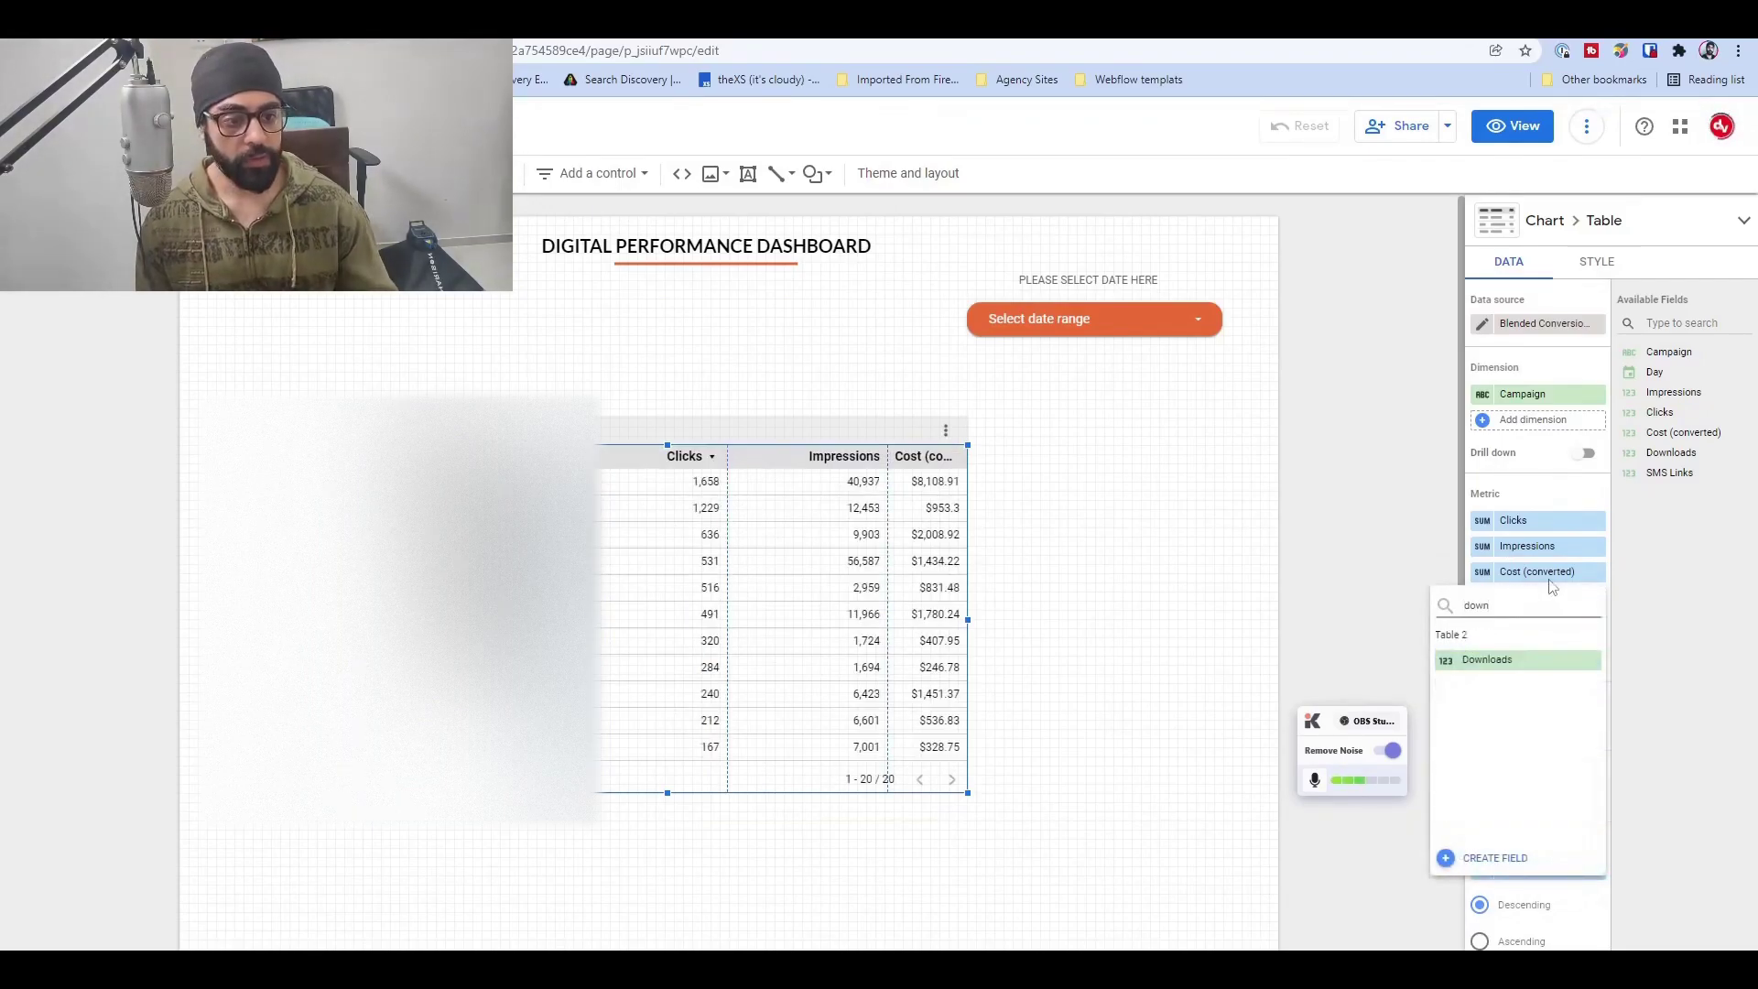
left_click(1491, 661)
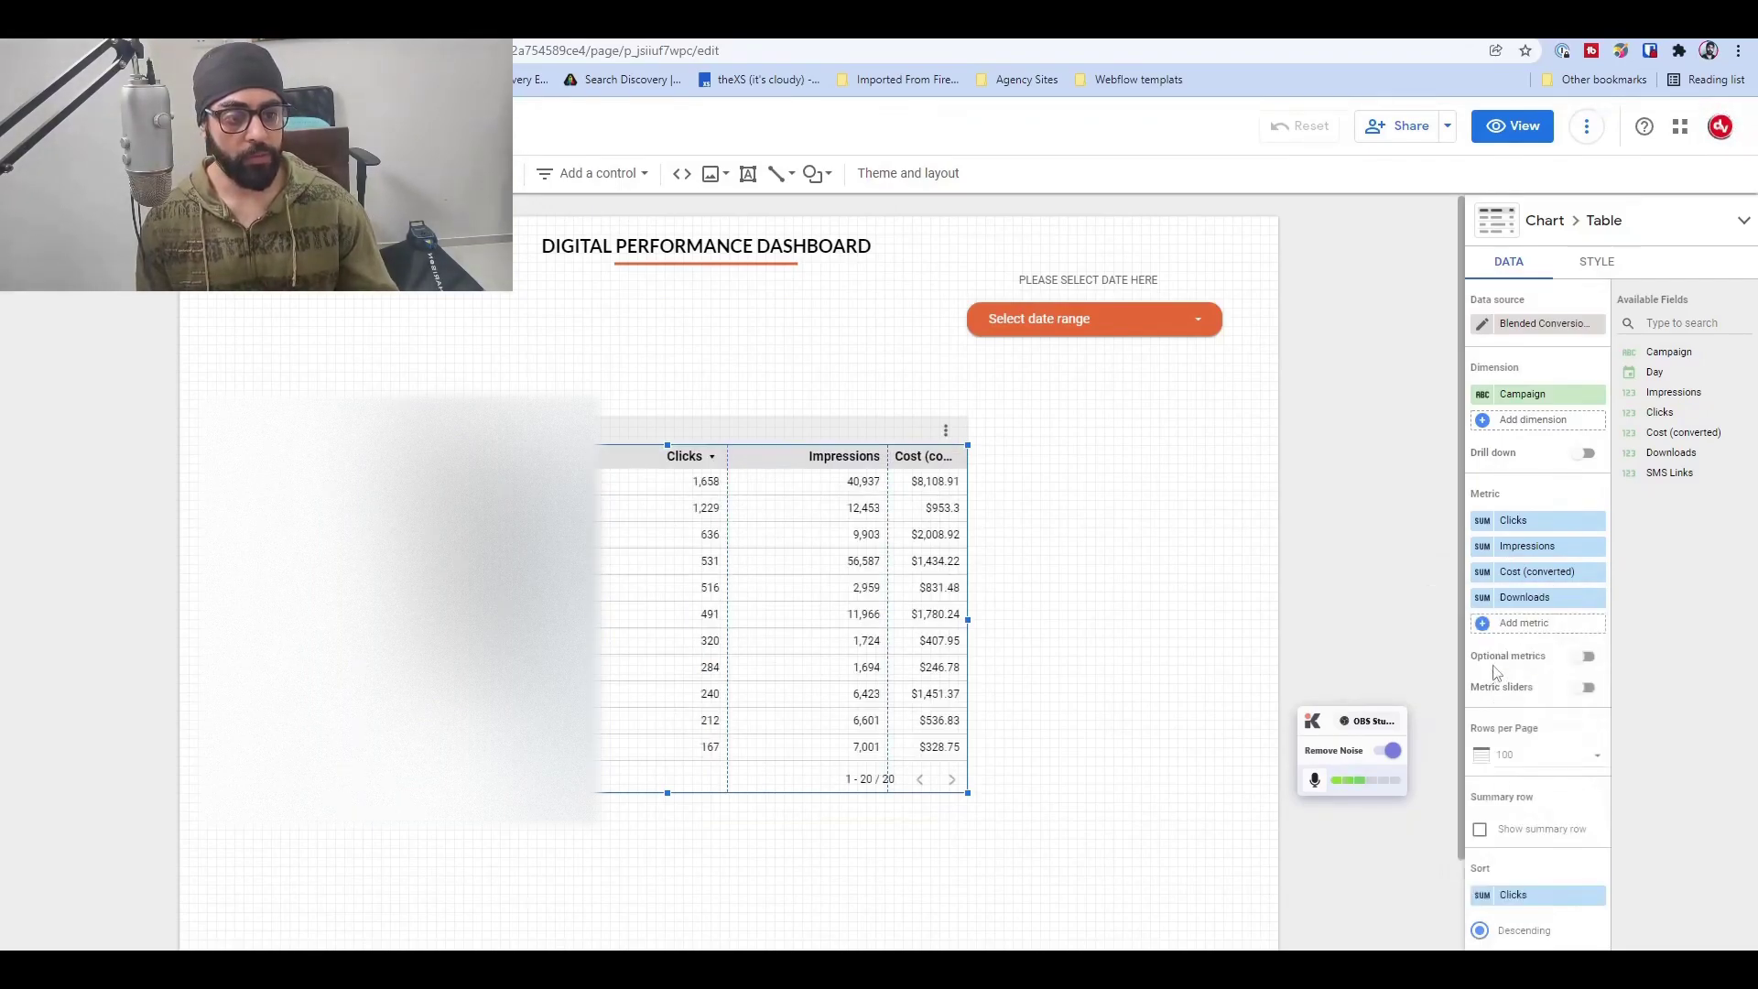
left_click(1522, 627)
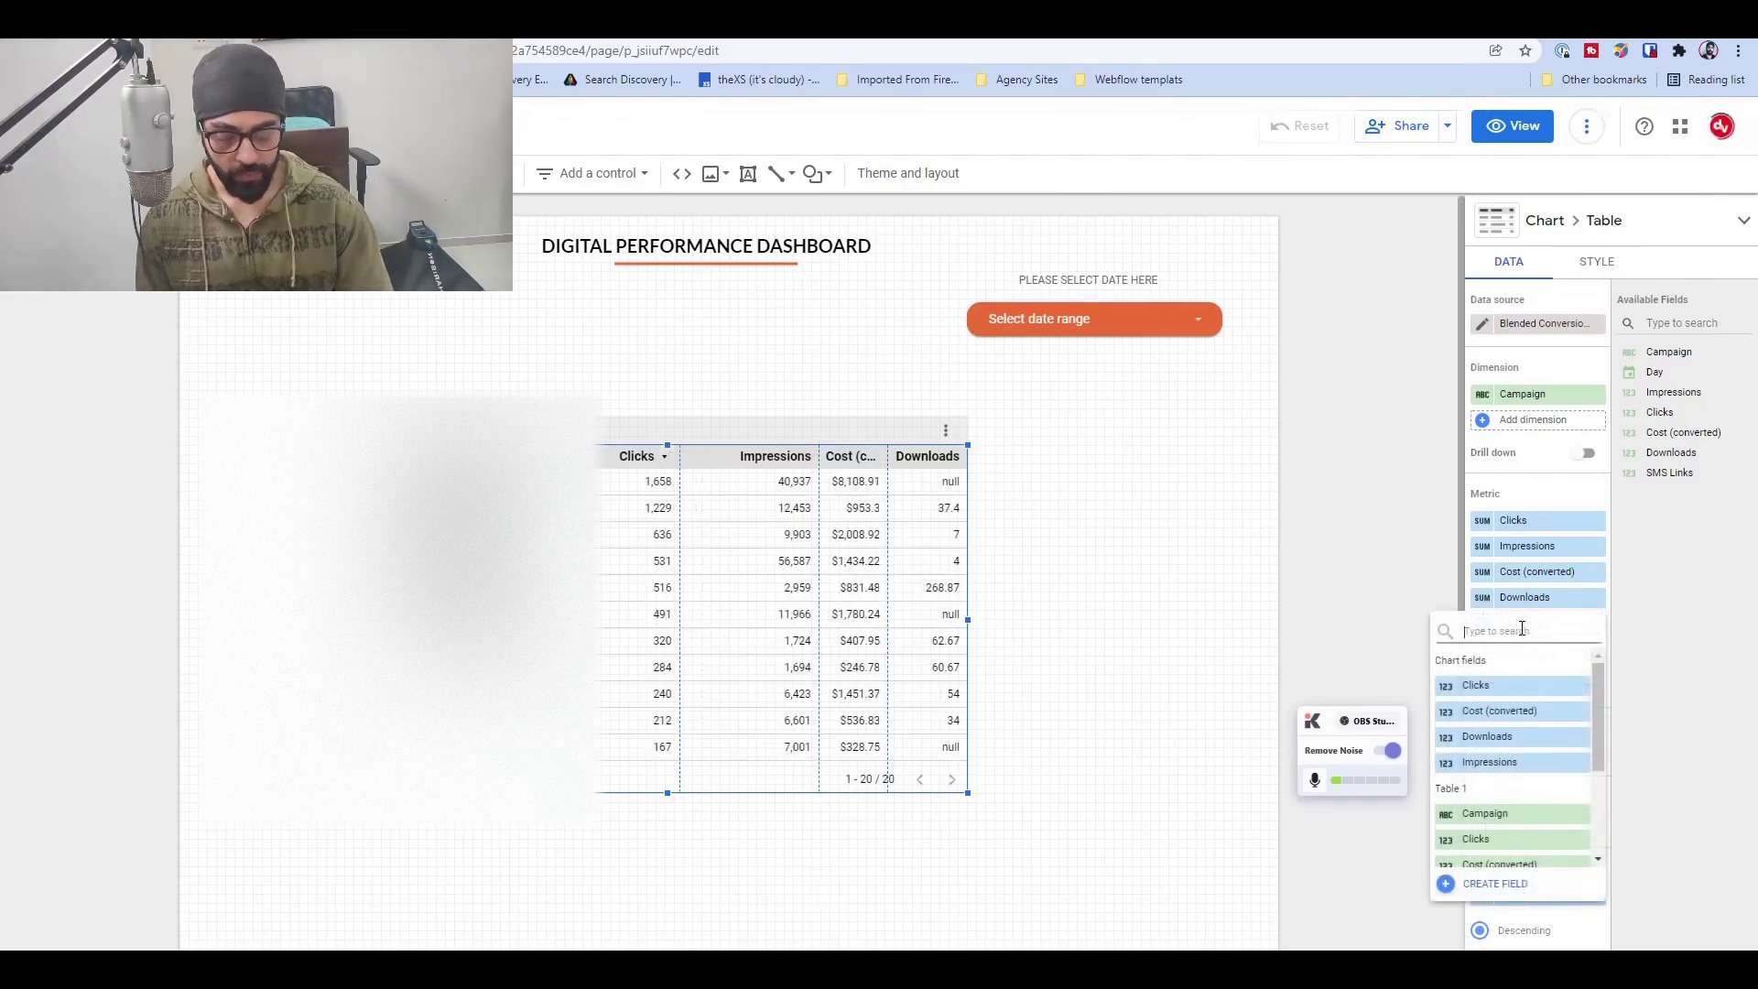
type("sms")
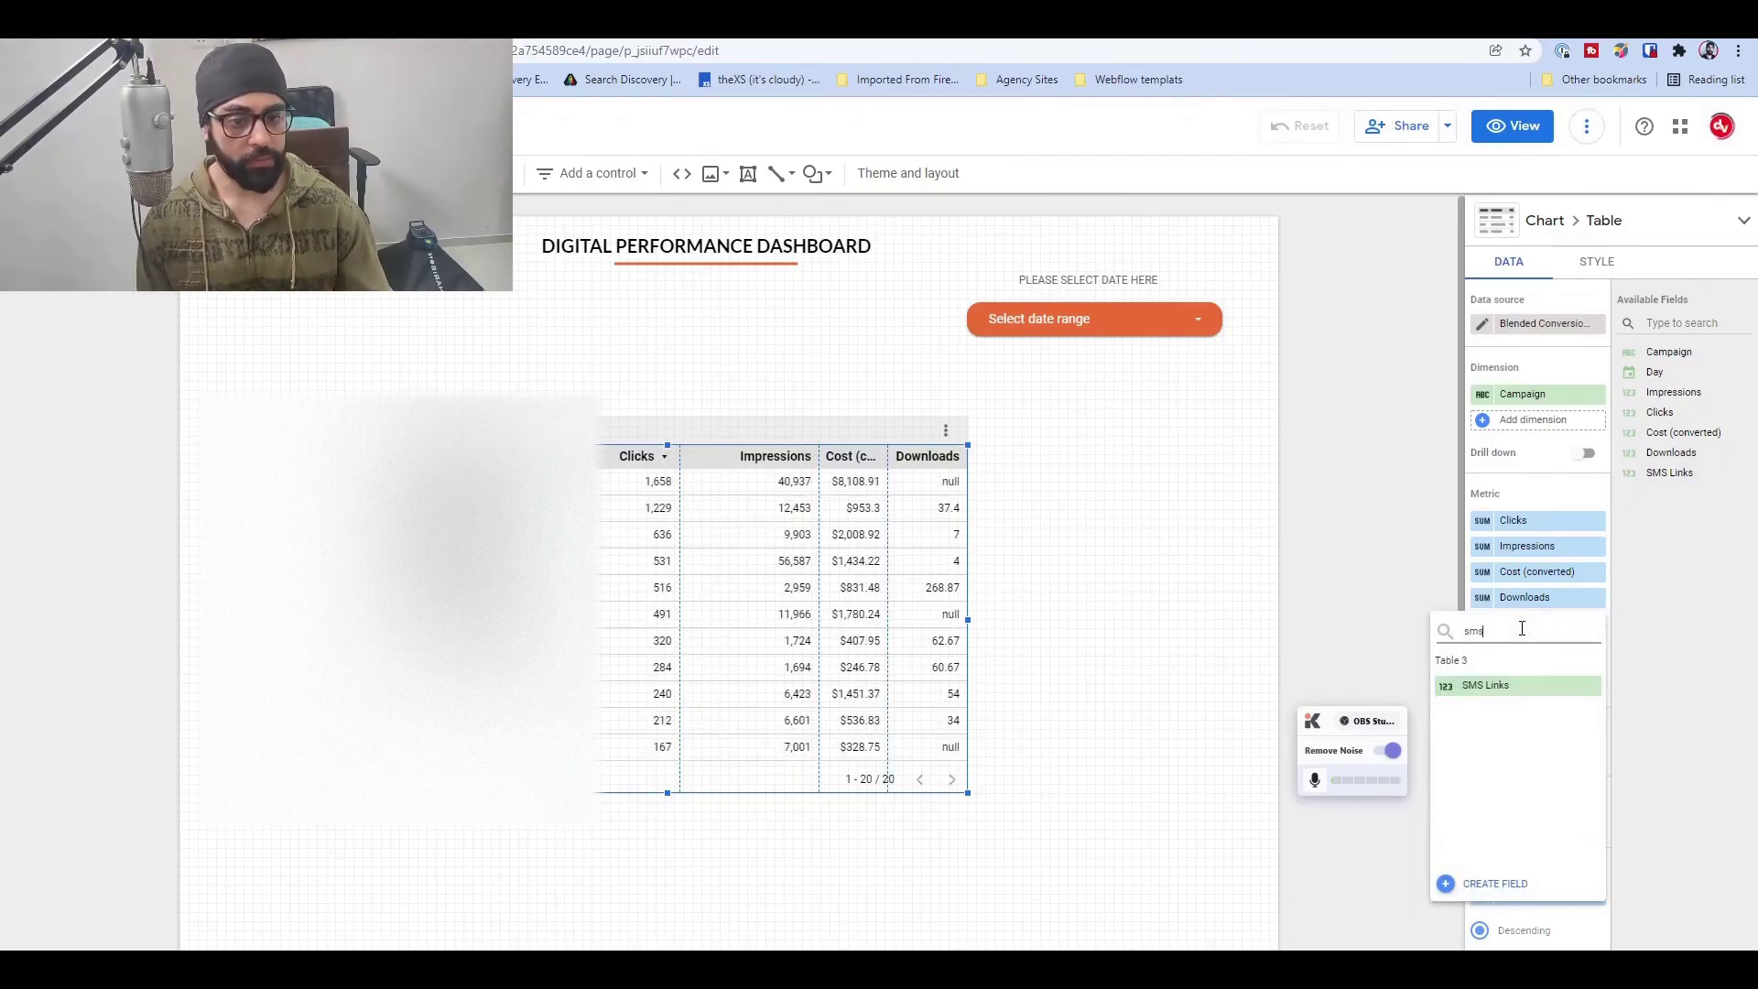
left_click(1502, 687)
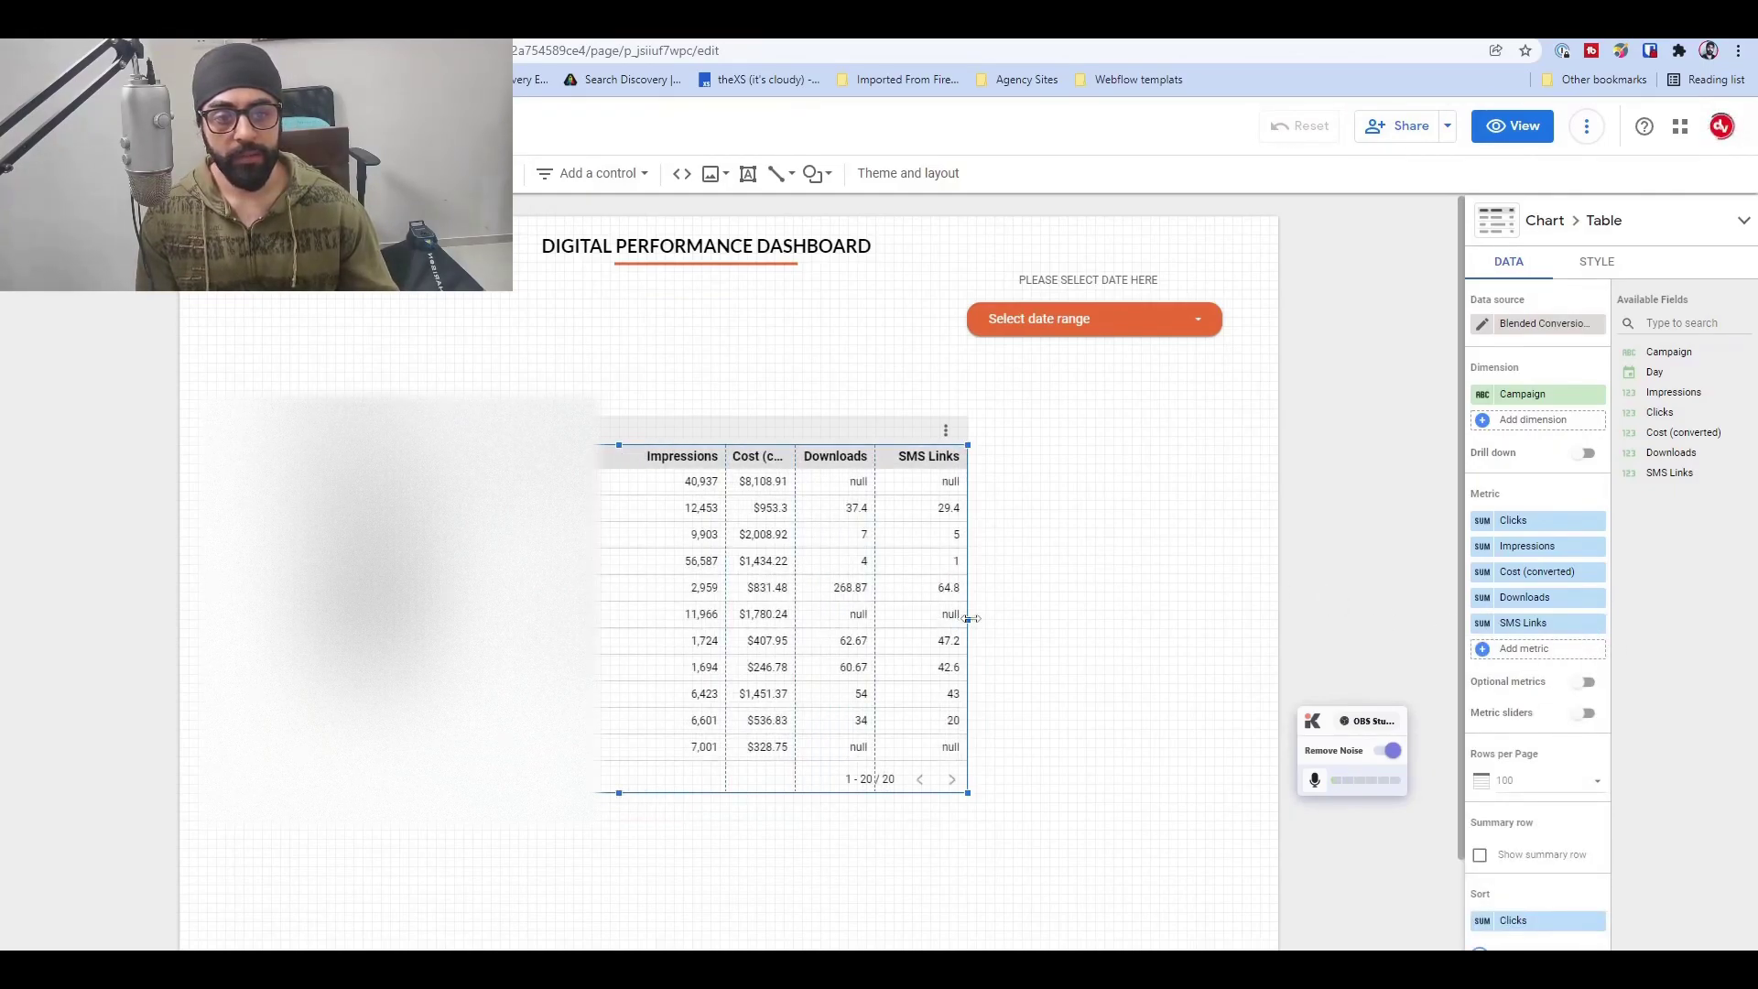
Widen the table to align with the date range control's outer edge, and narrow the Impressions and Cost (converted) columns
left_click_drag(968, 620, 1223, 622)
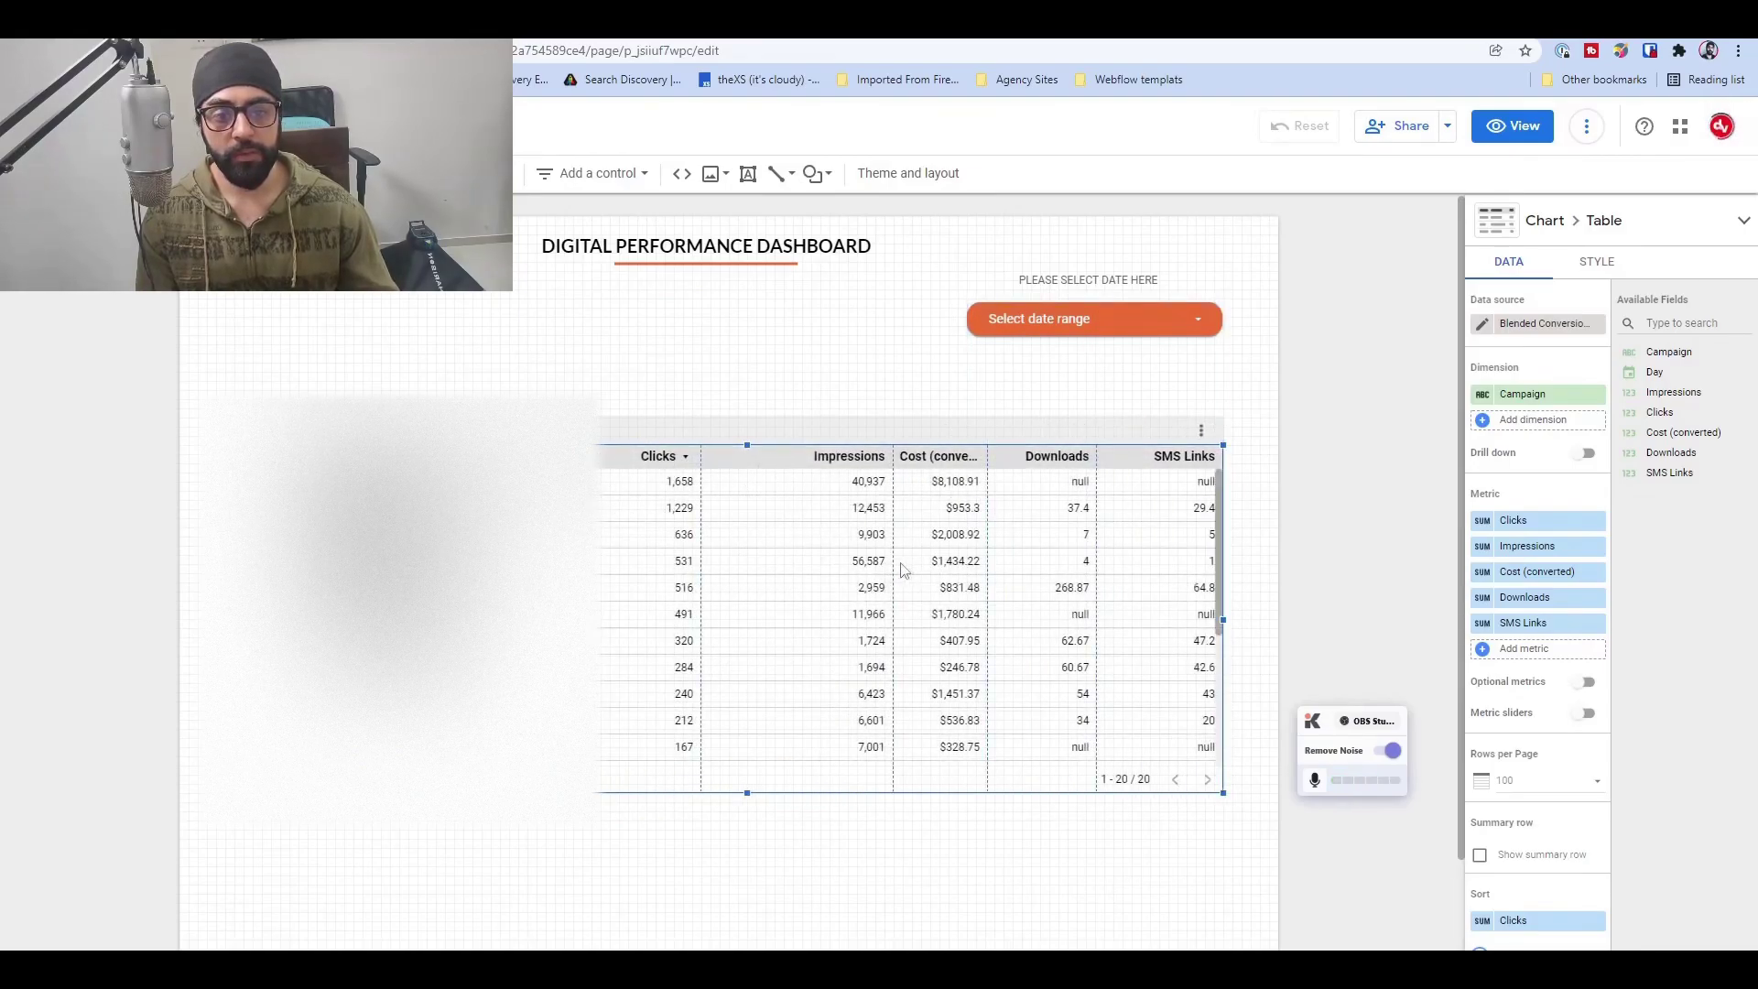
left_click_drag(894, 563, 773, 553)
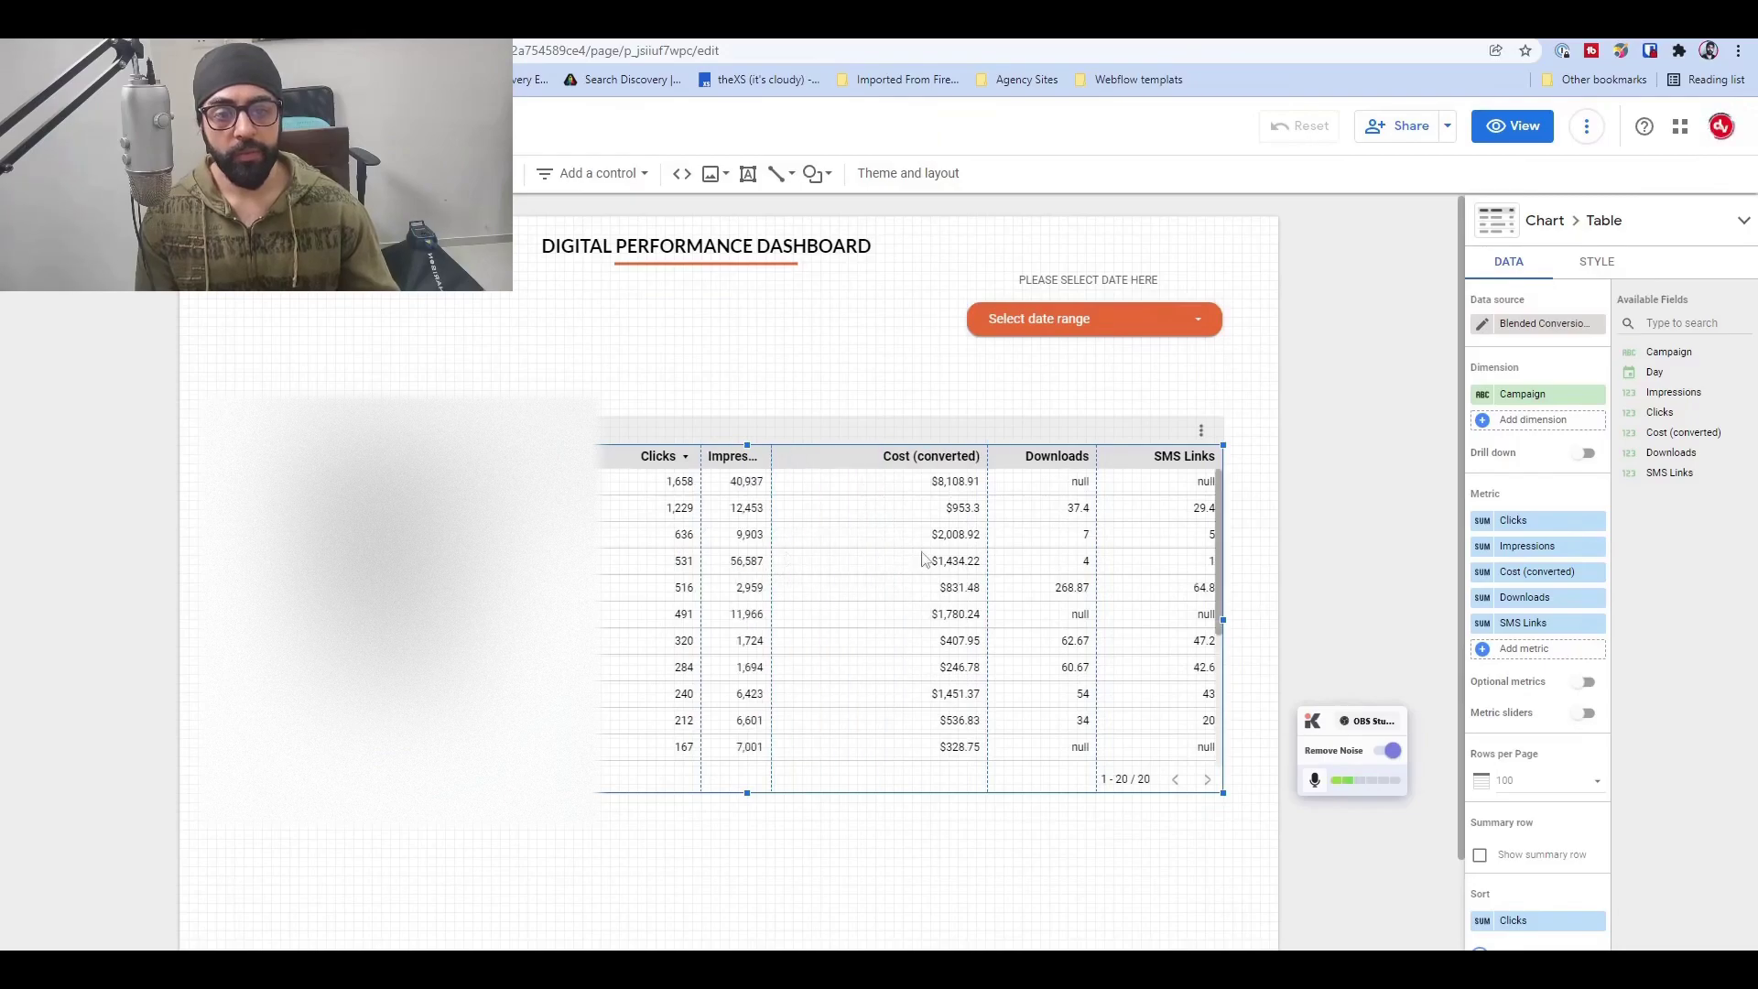
left_click_drag(987, 559, 928, 561)
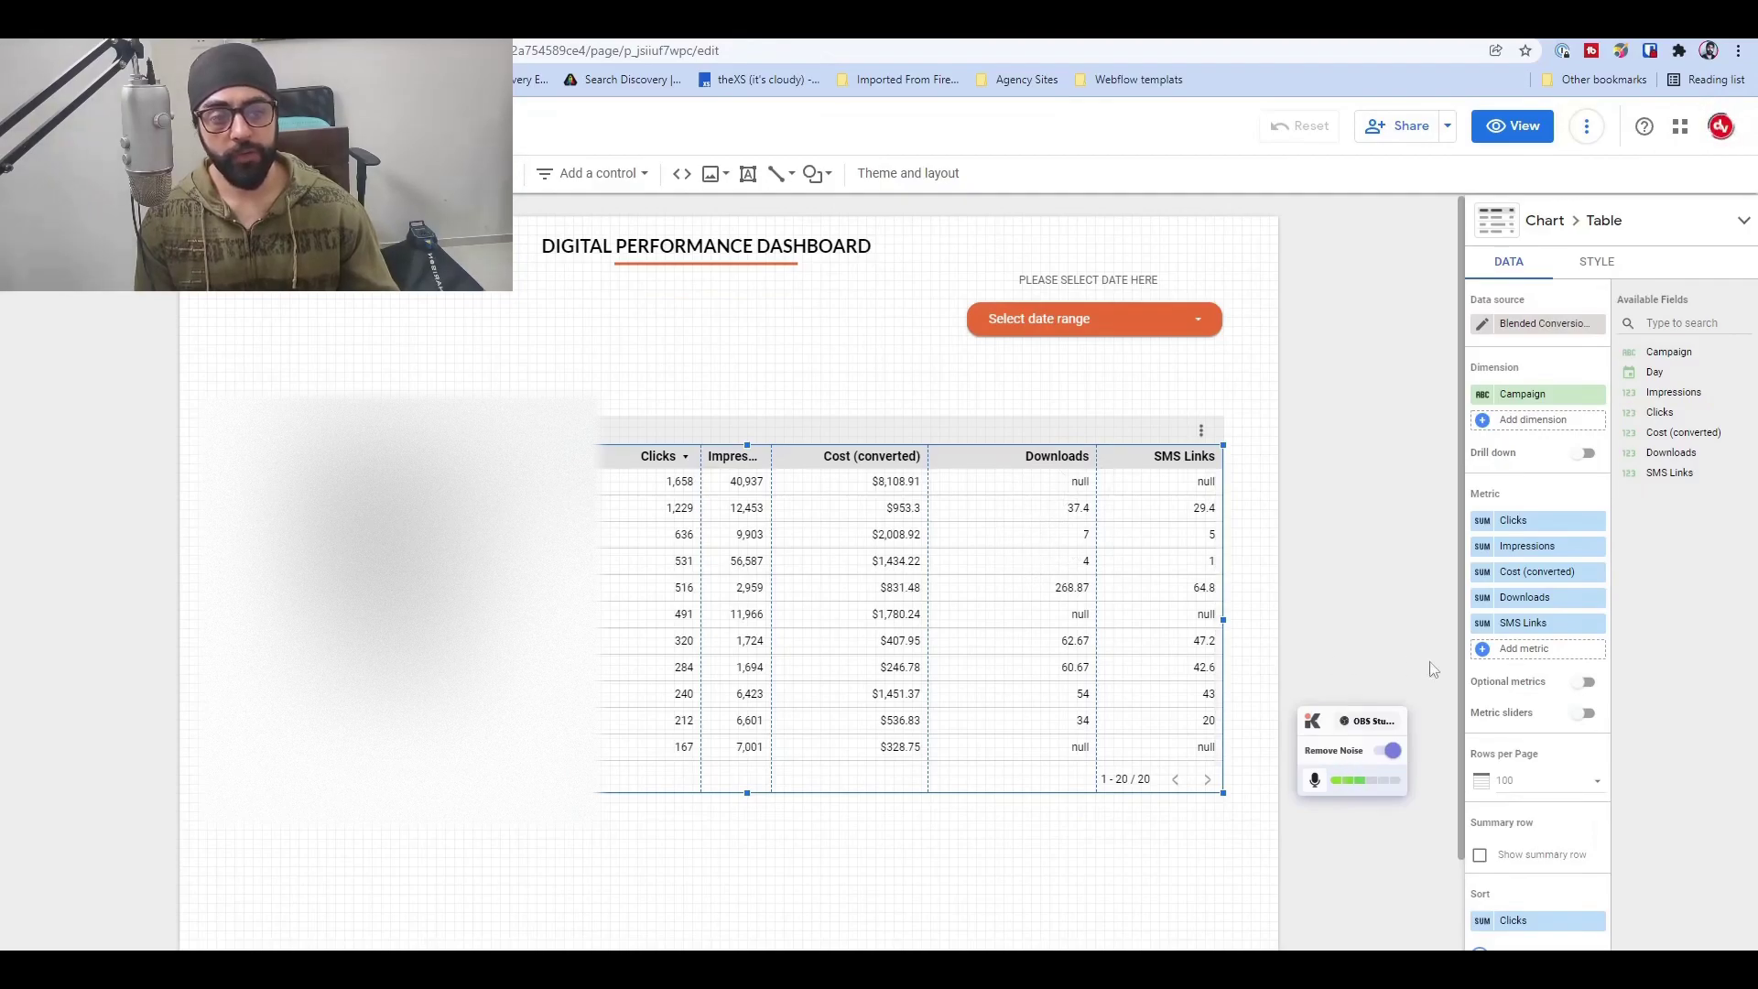
Create a new calculated metric for the table named Cost Per Download
left_click(1486, 651)
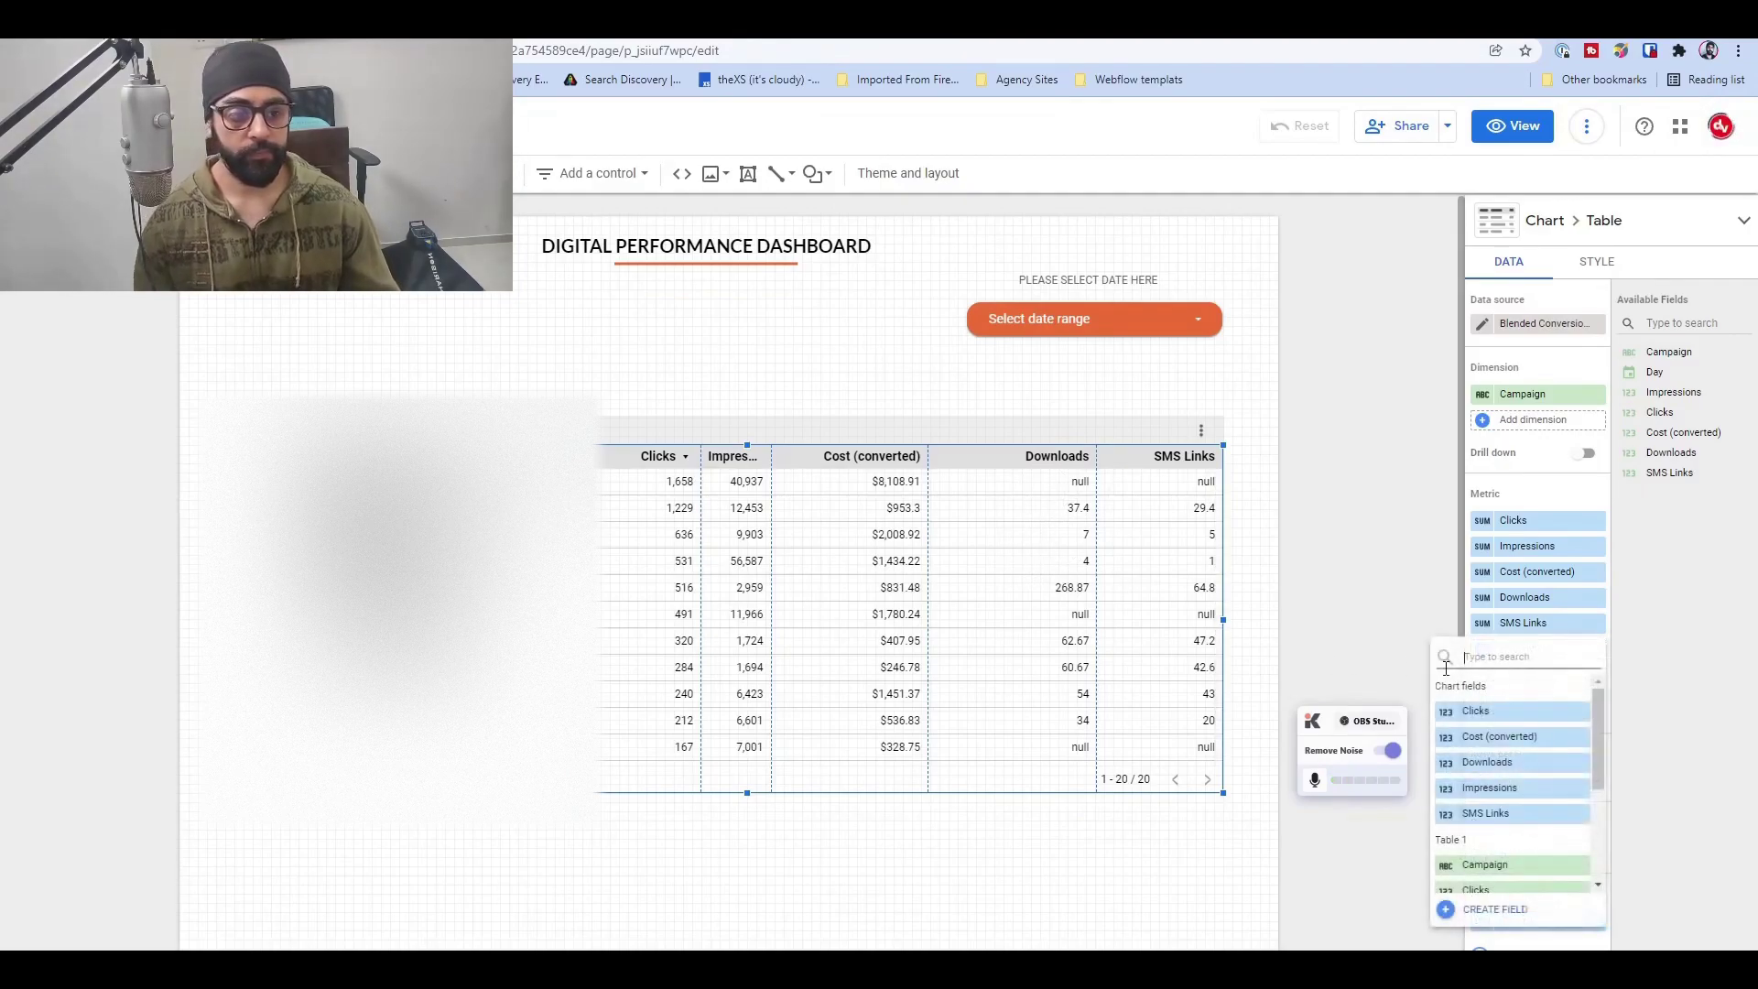
left_click(1446, 908)
type("Cost Per Download")
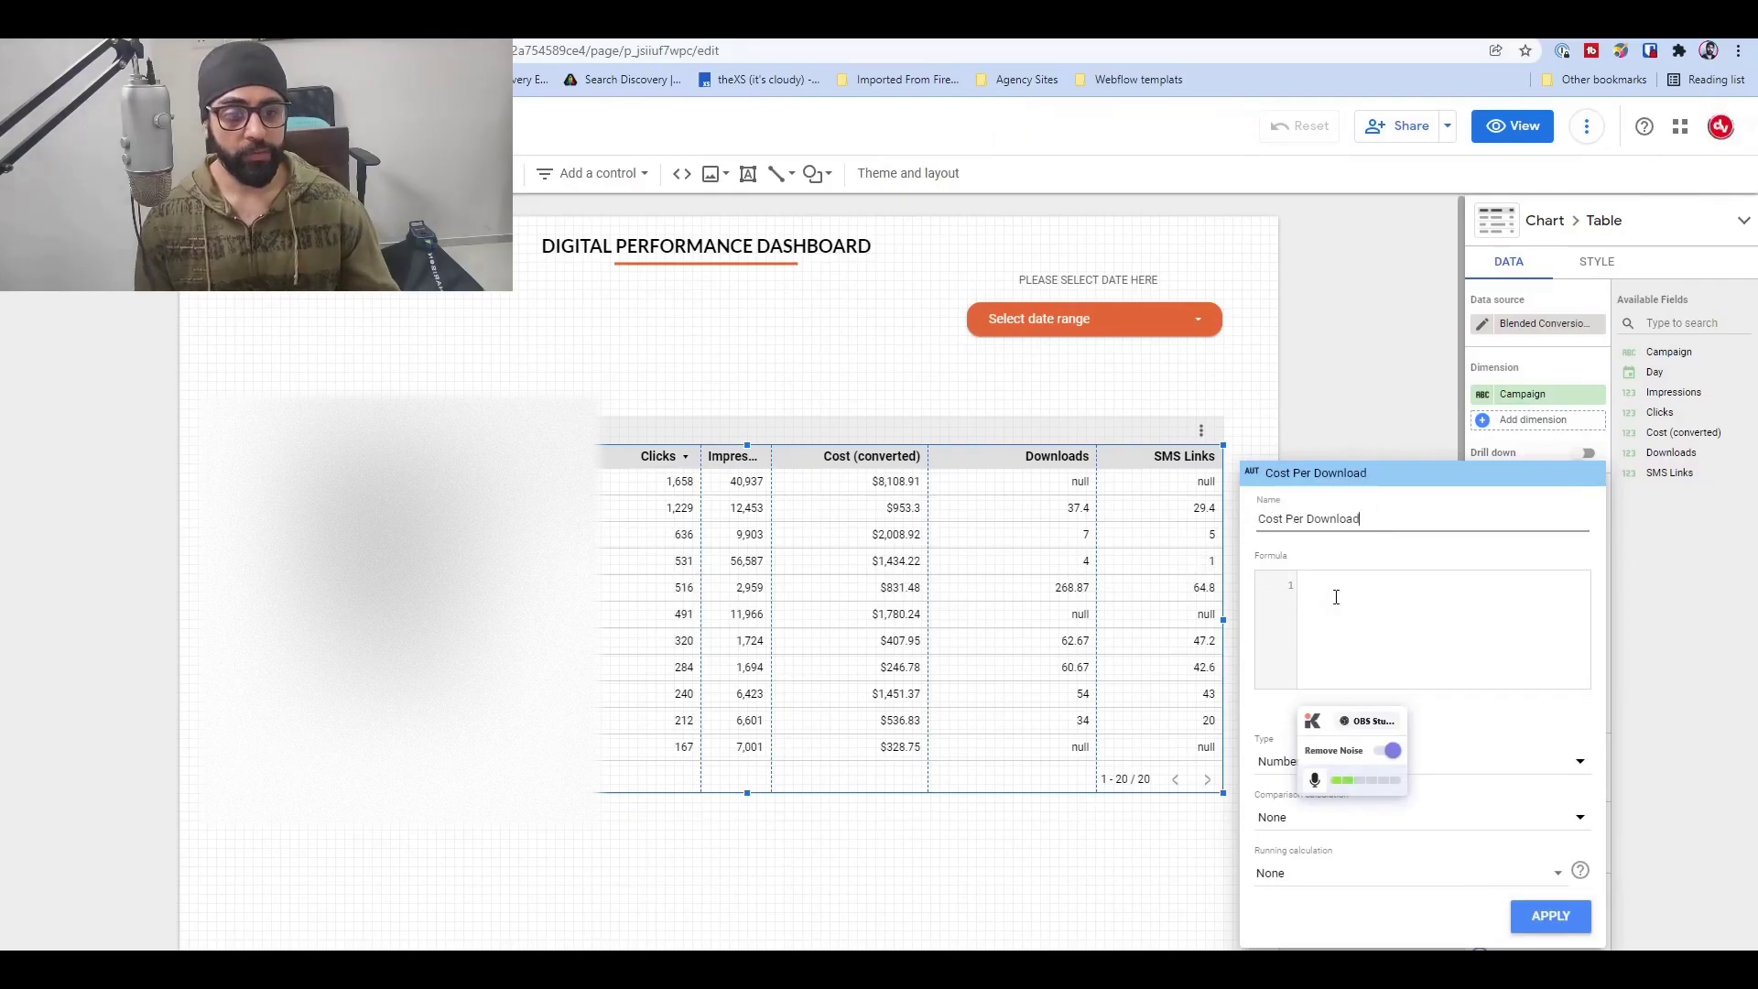
Enter the Cost Per Download formula as SUM(Cost (converted))/SUM(Downloads)
left_click(1335, 596)
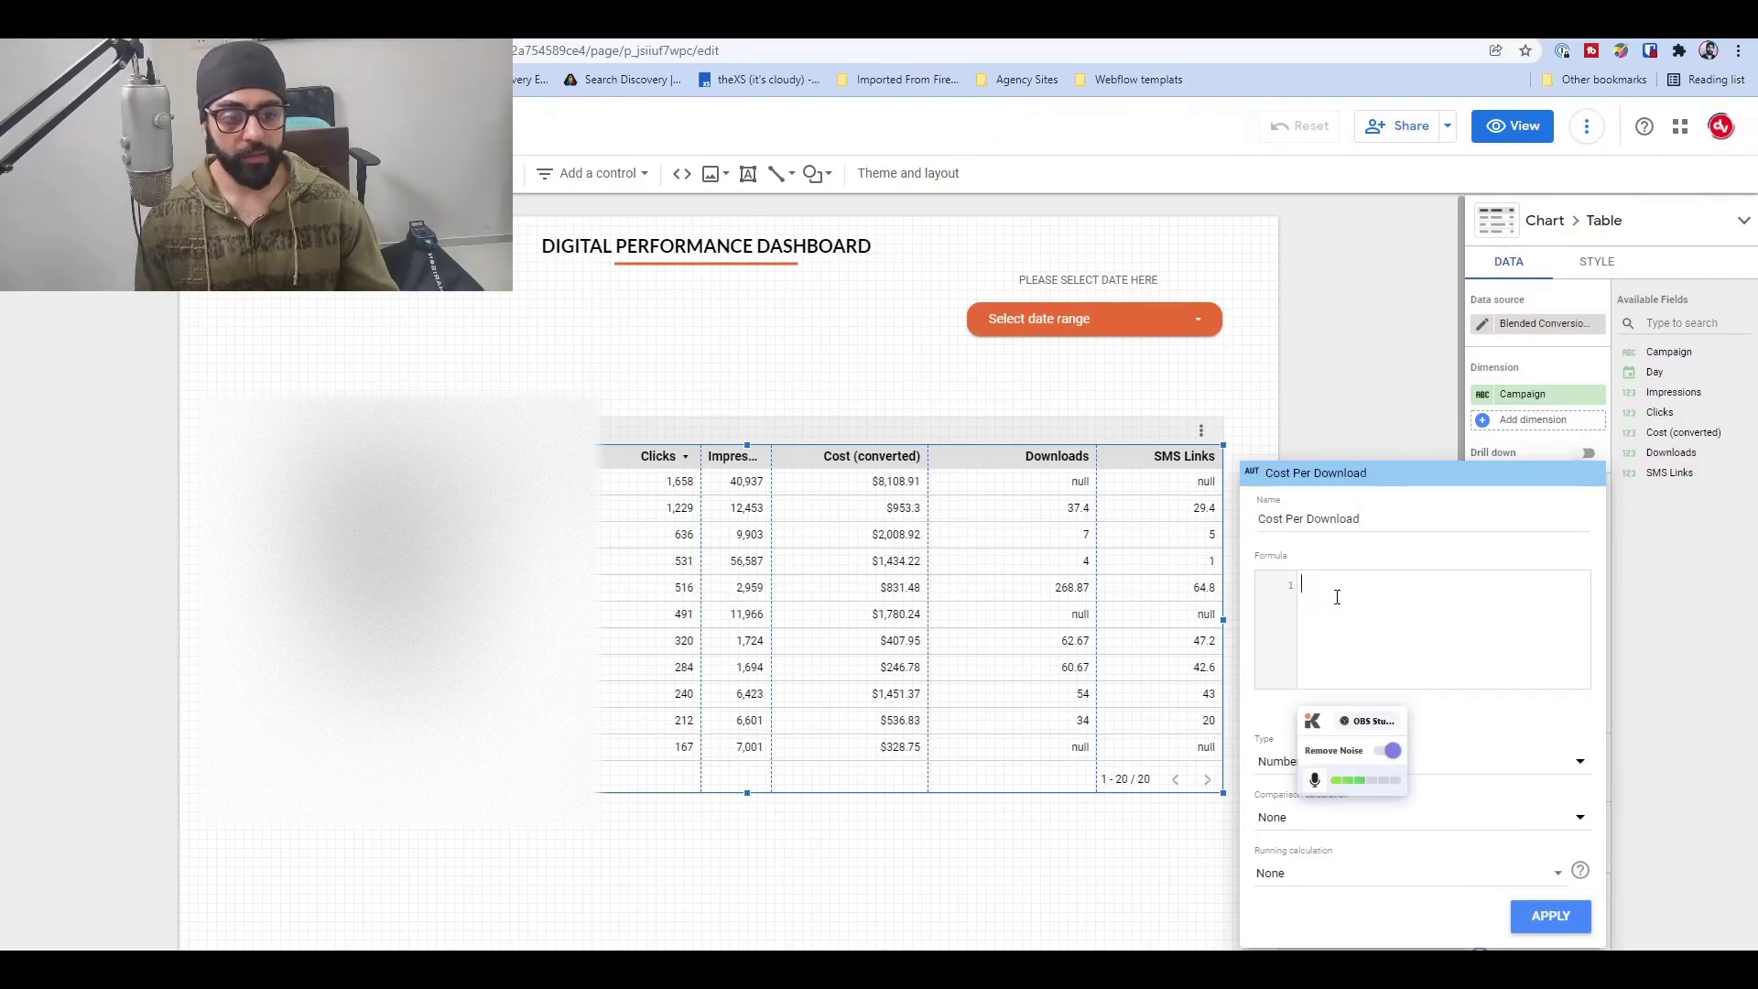
type("sum")
key("Return")
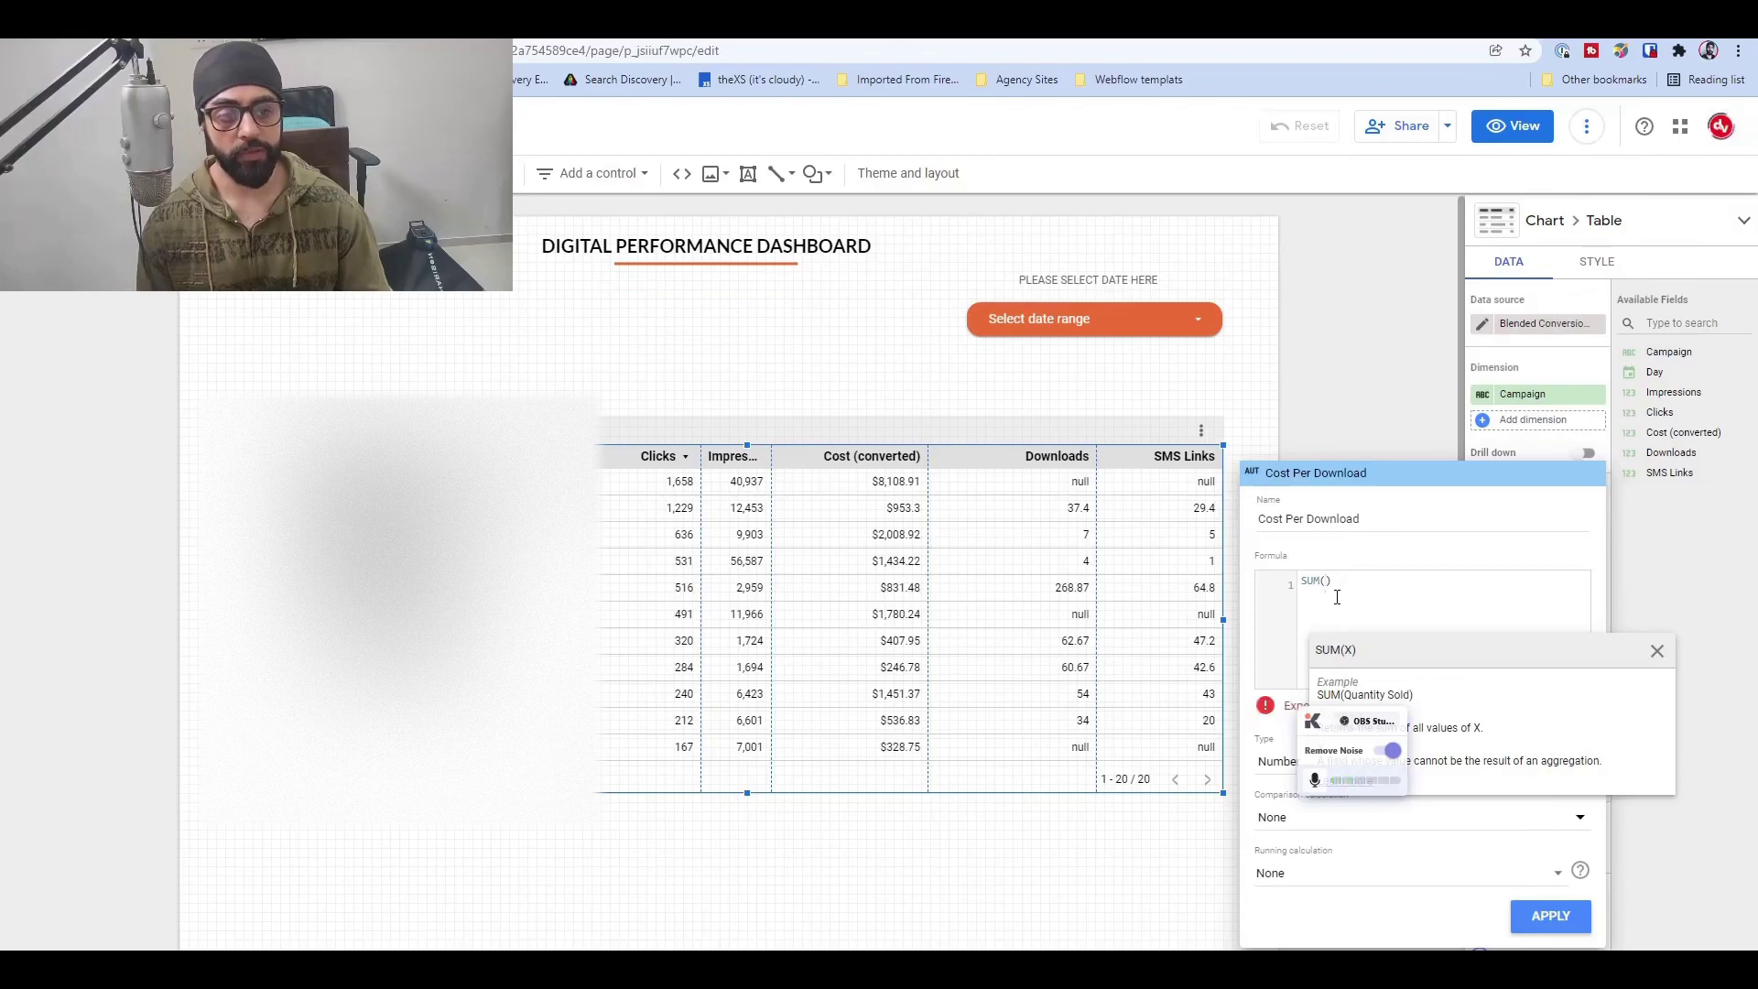
type("cost")
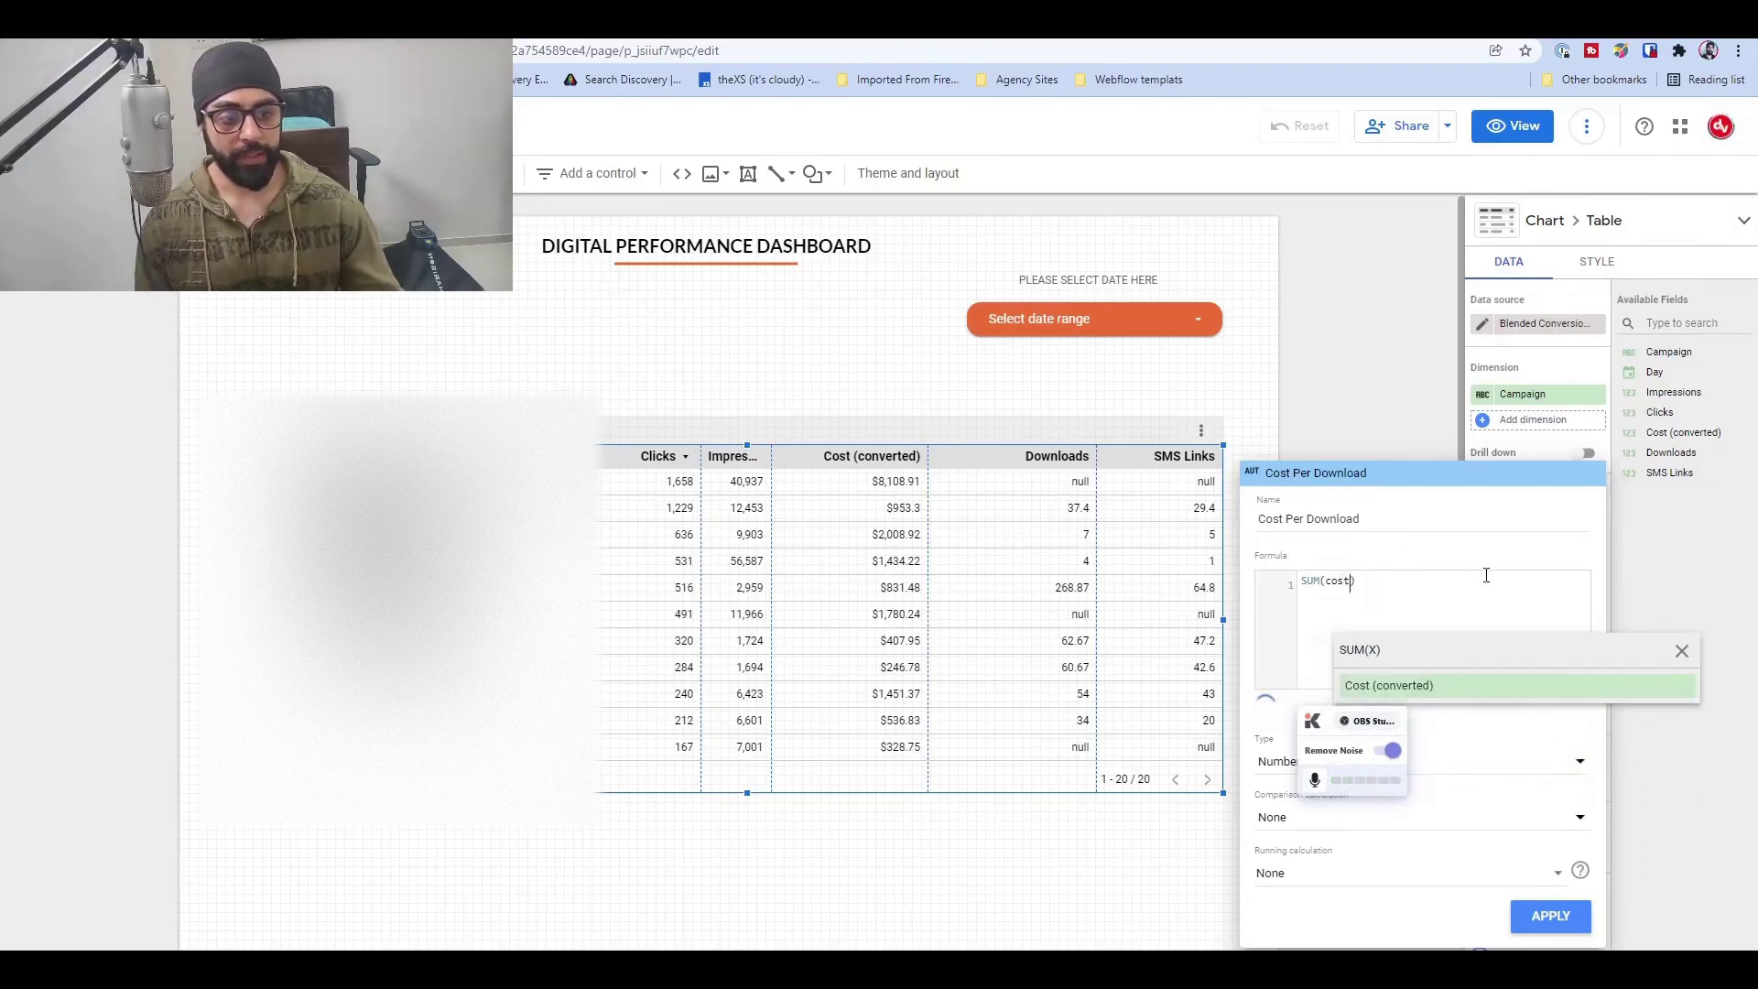
left_click(1457, 686)
left_click(1472, 587)
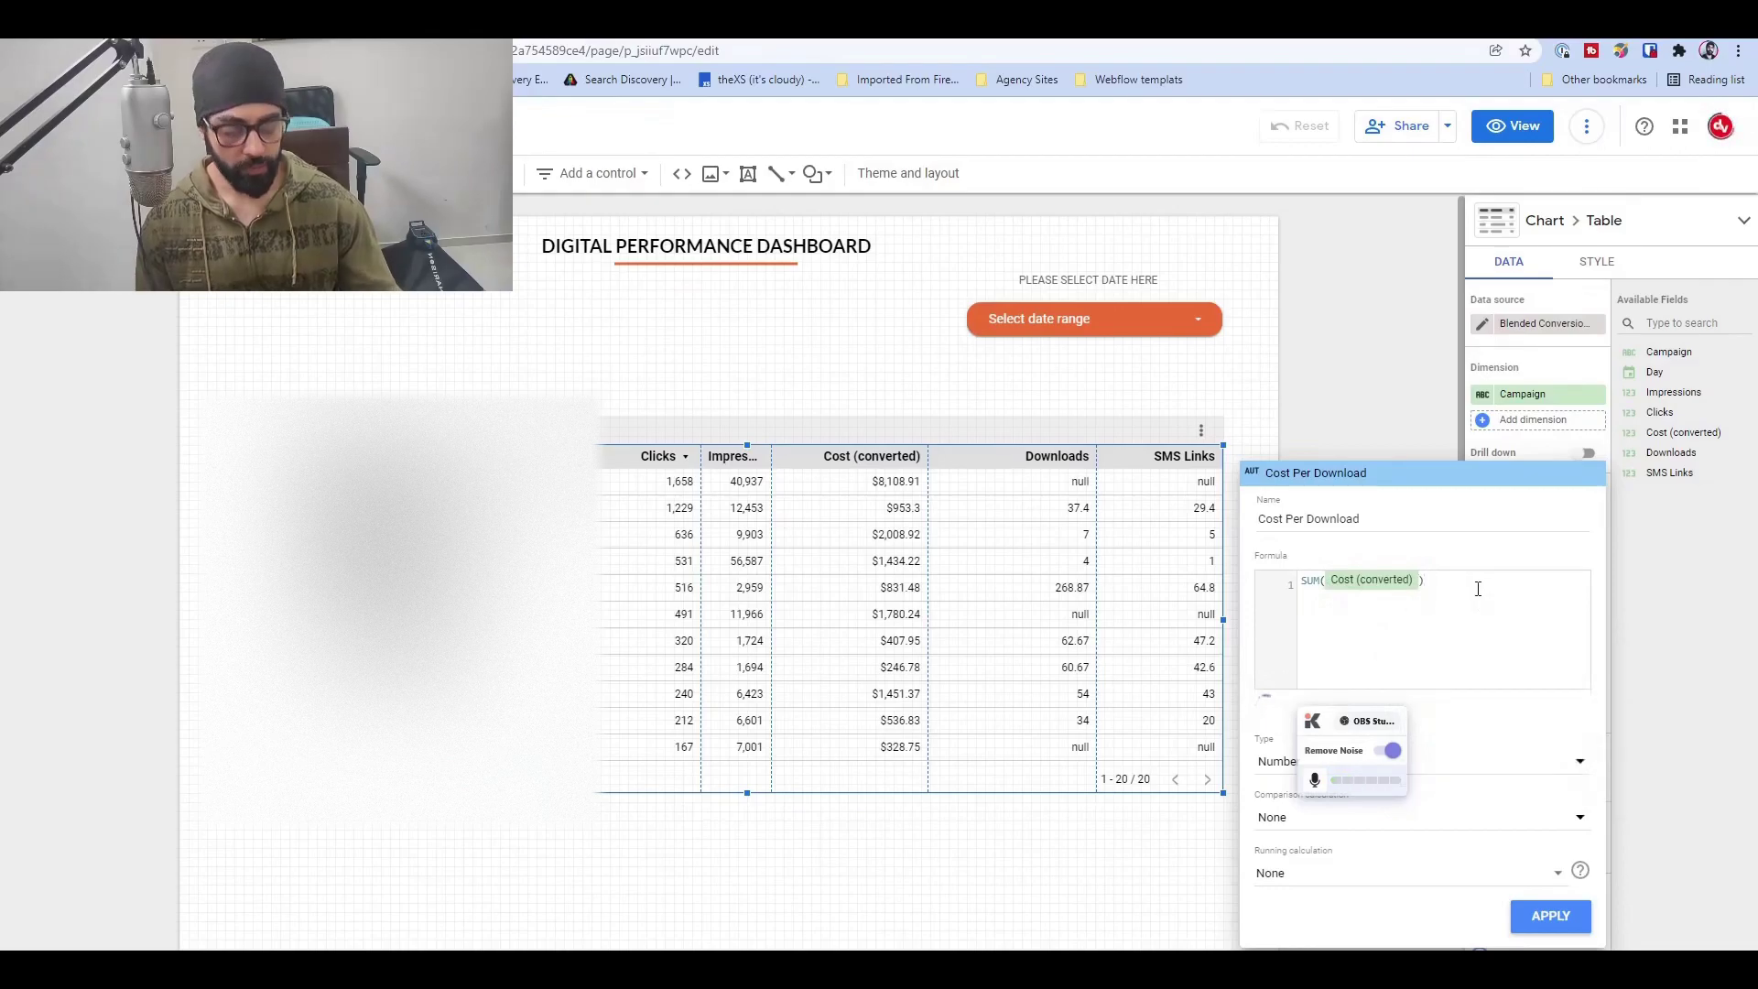
type("/SUM(")
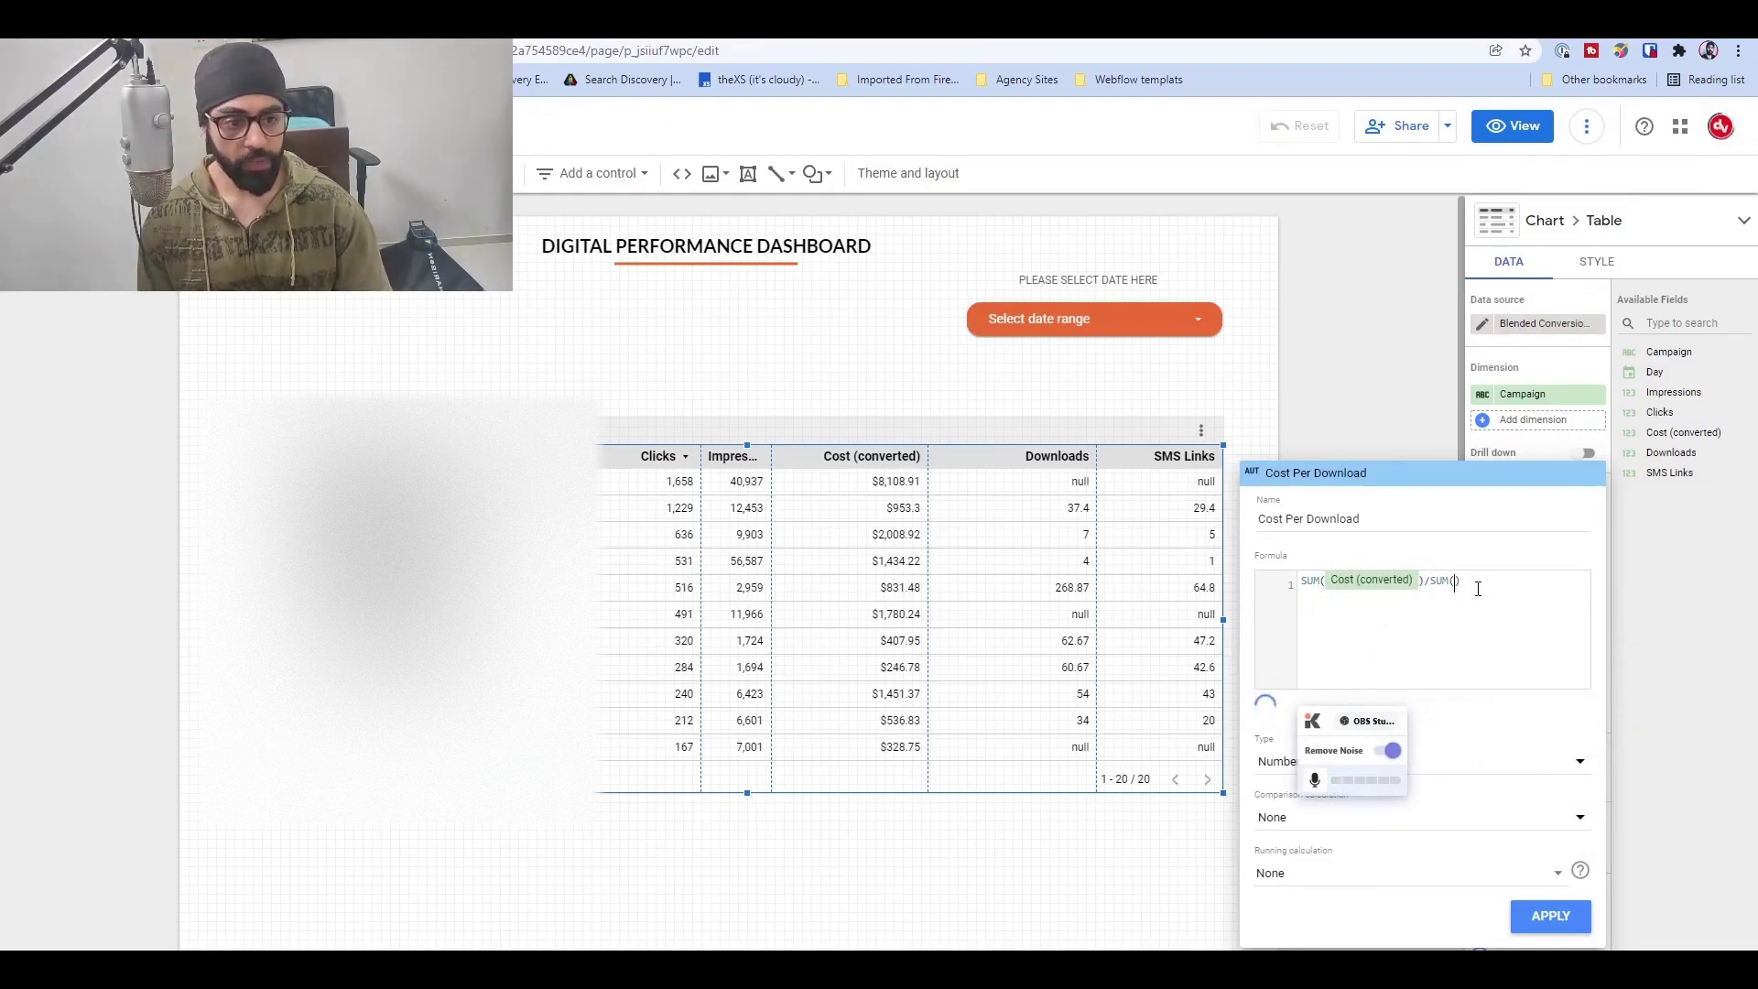
type("do")
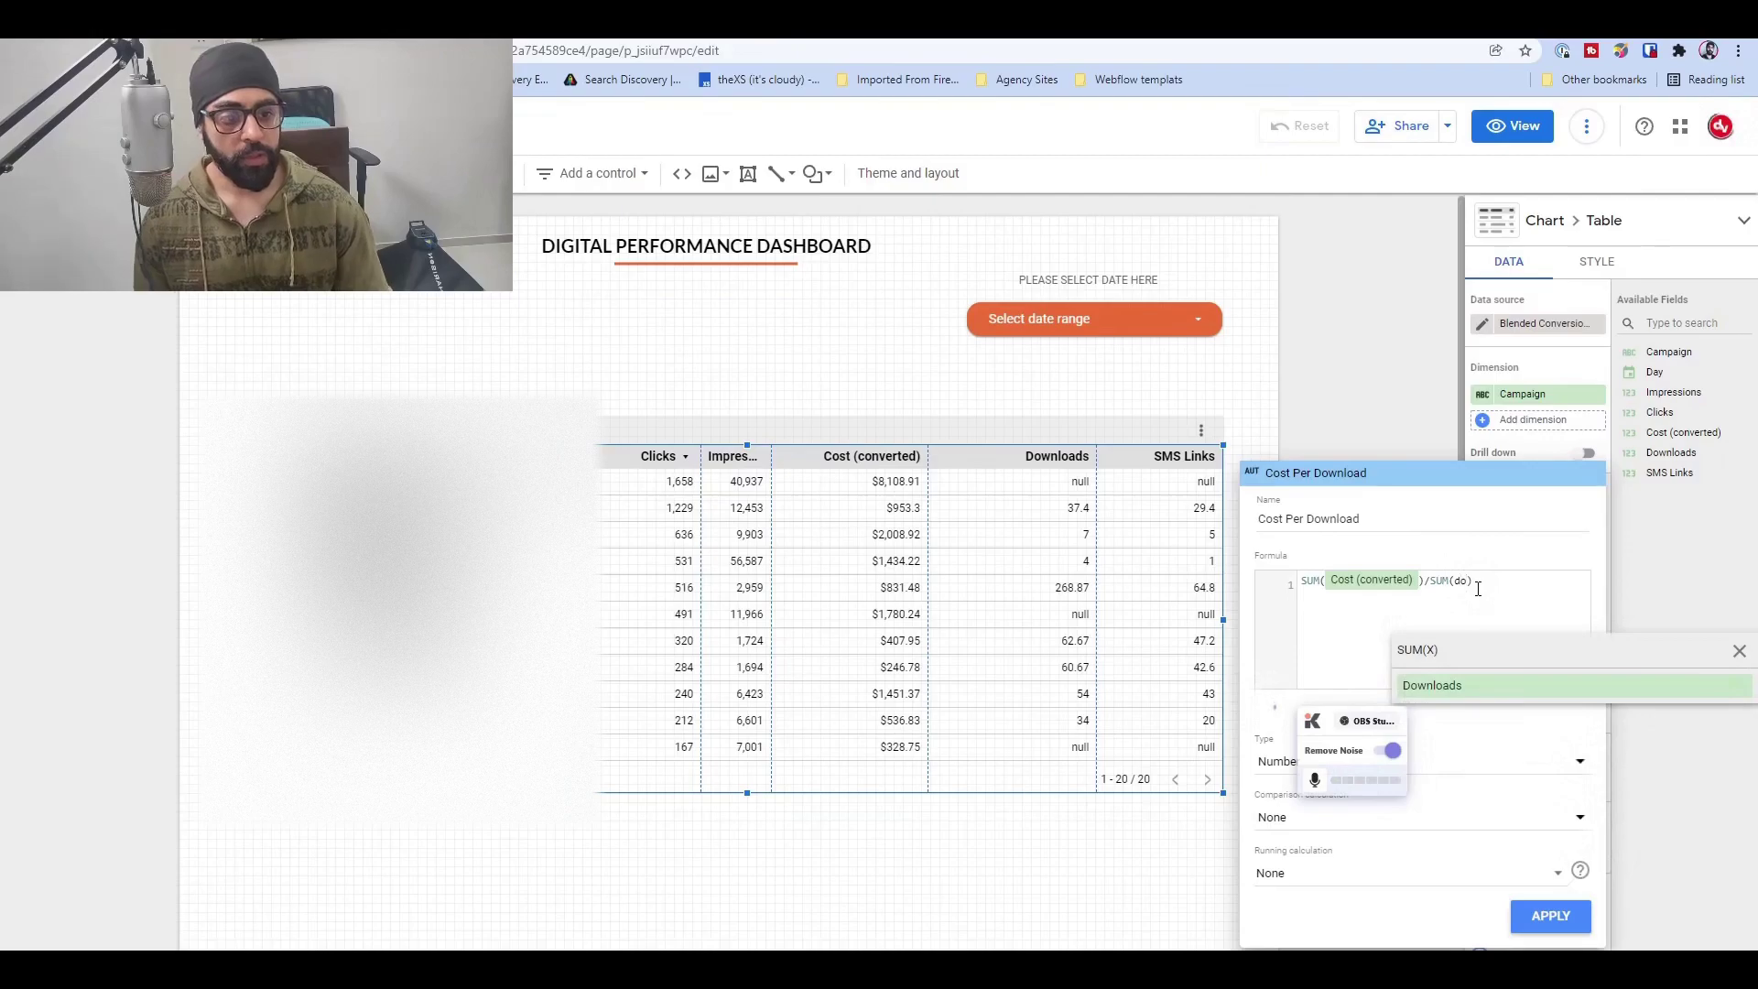
left_click(1425, 687)
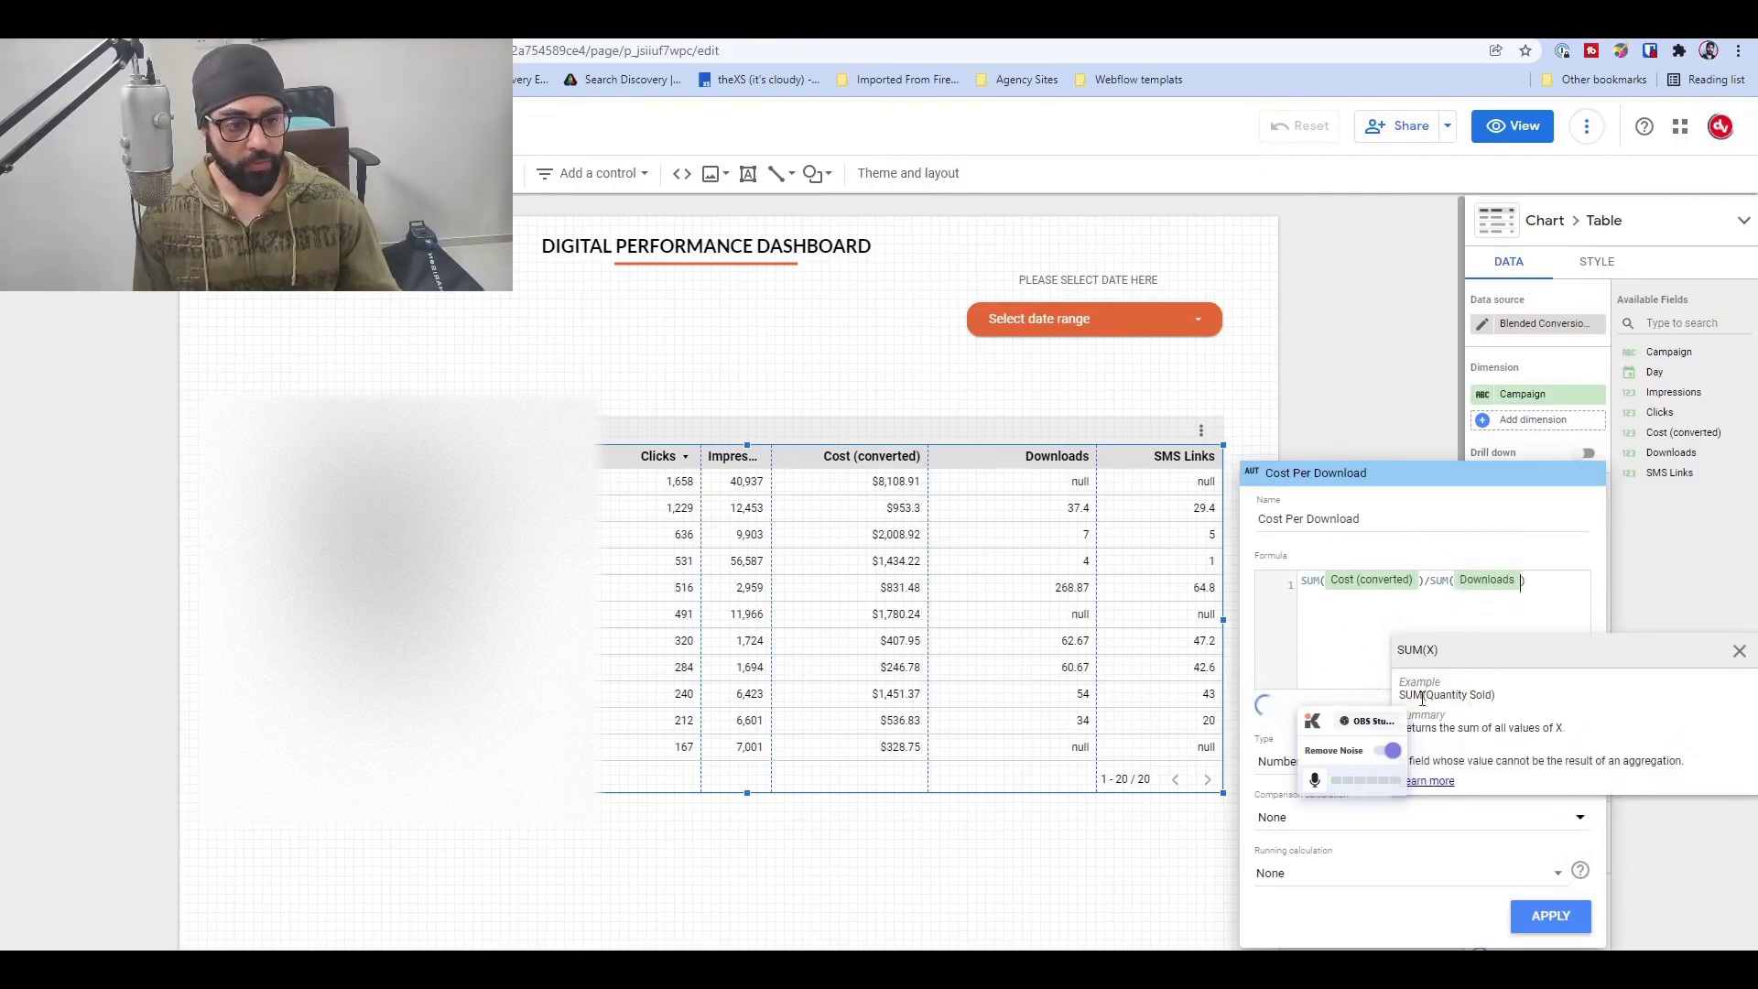
left_click(1368, 632)
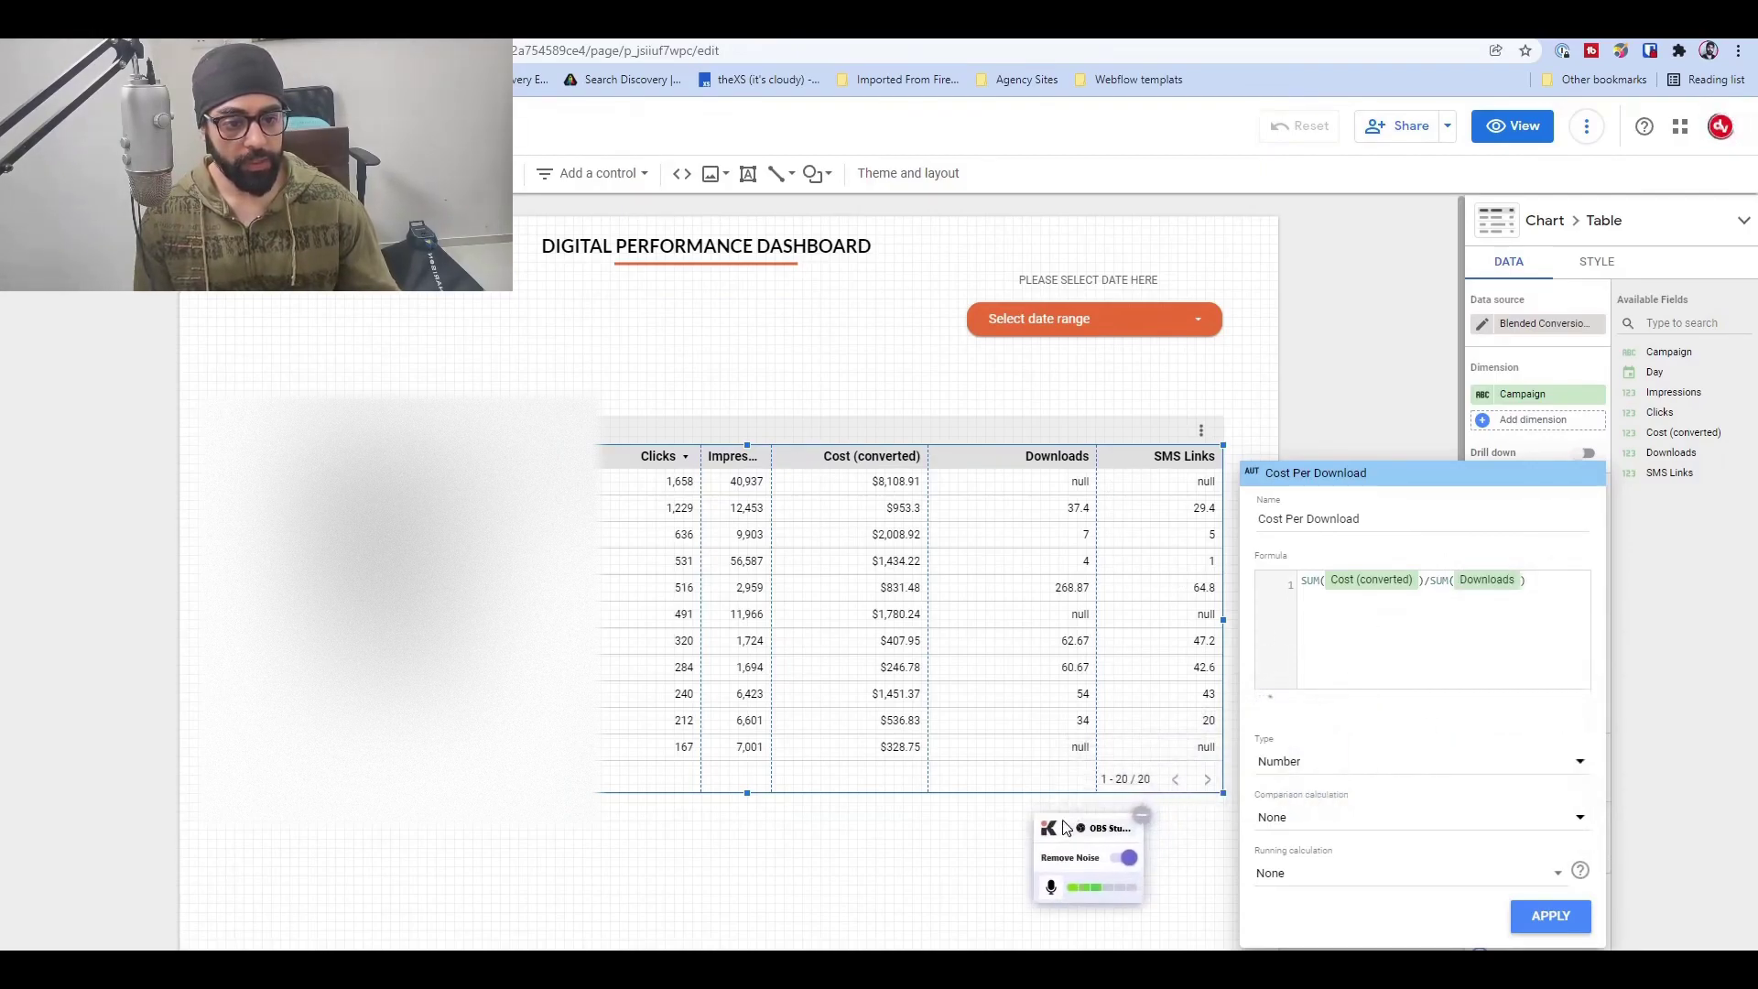
Set the Cost Per Download field's type to Currency, USD - US Dollar ($), and apply the field to the table
left_click(1358, 760)
mouse_move(1341, 805)
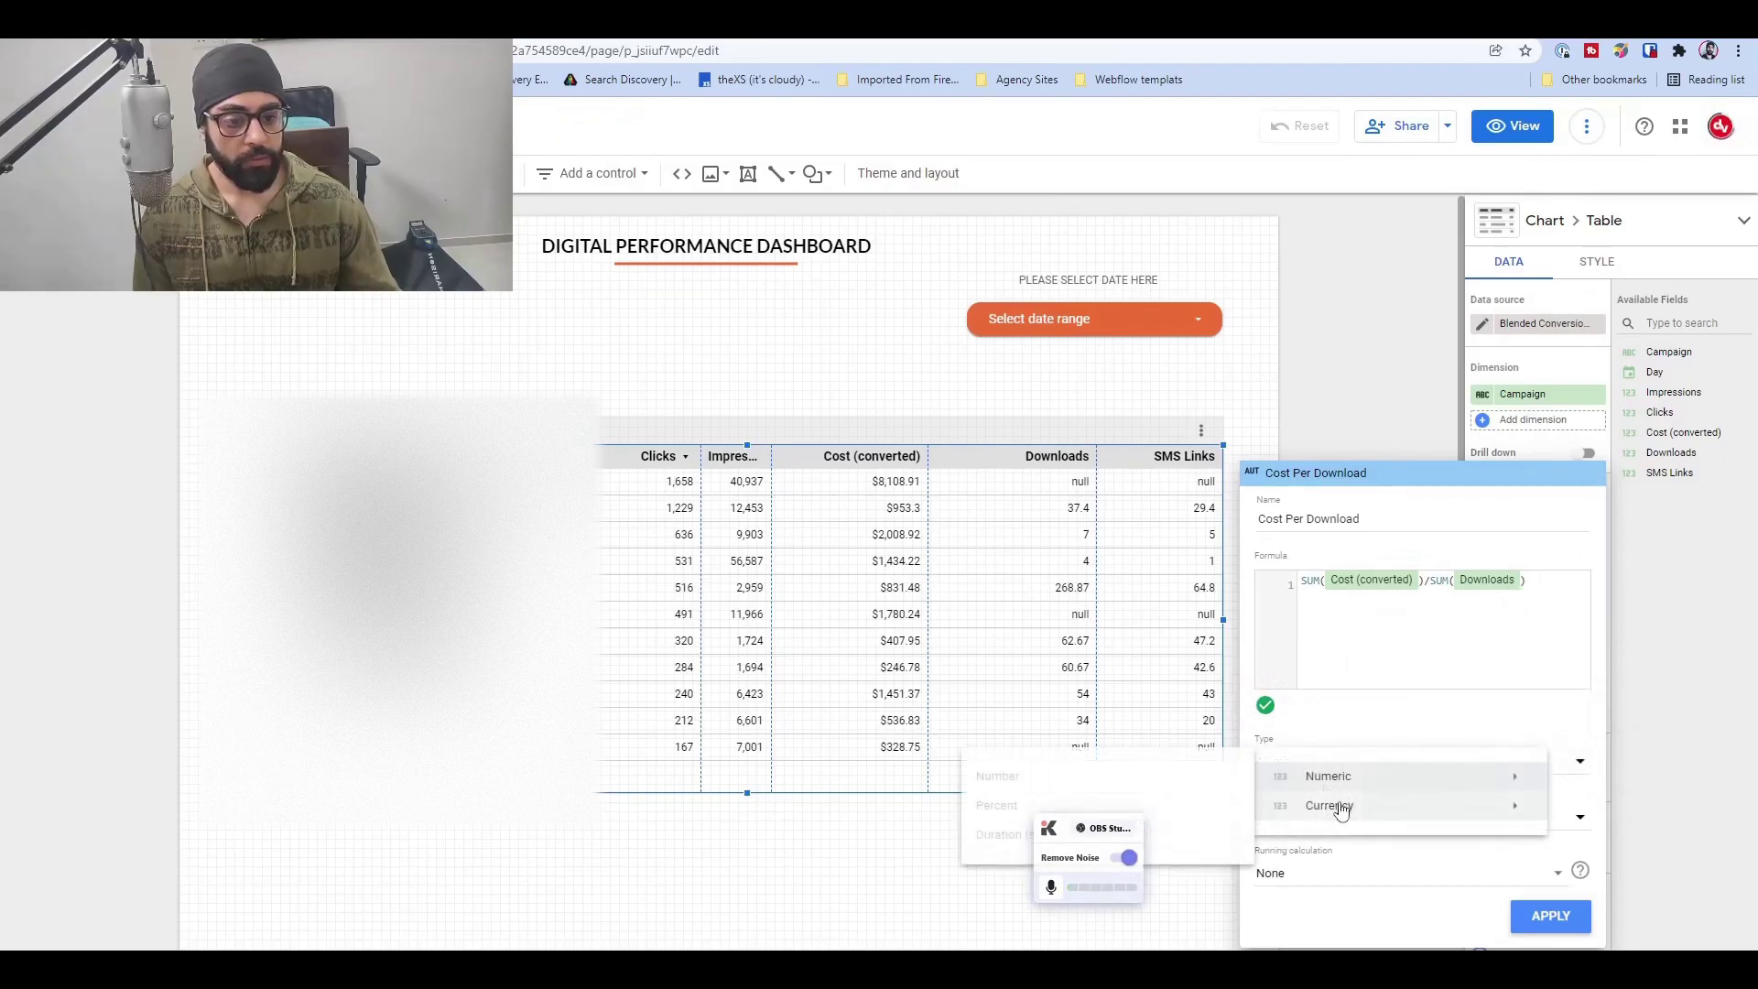
scroll(1191, 779, "down", 20)
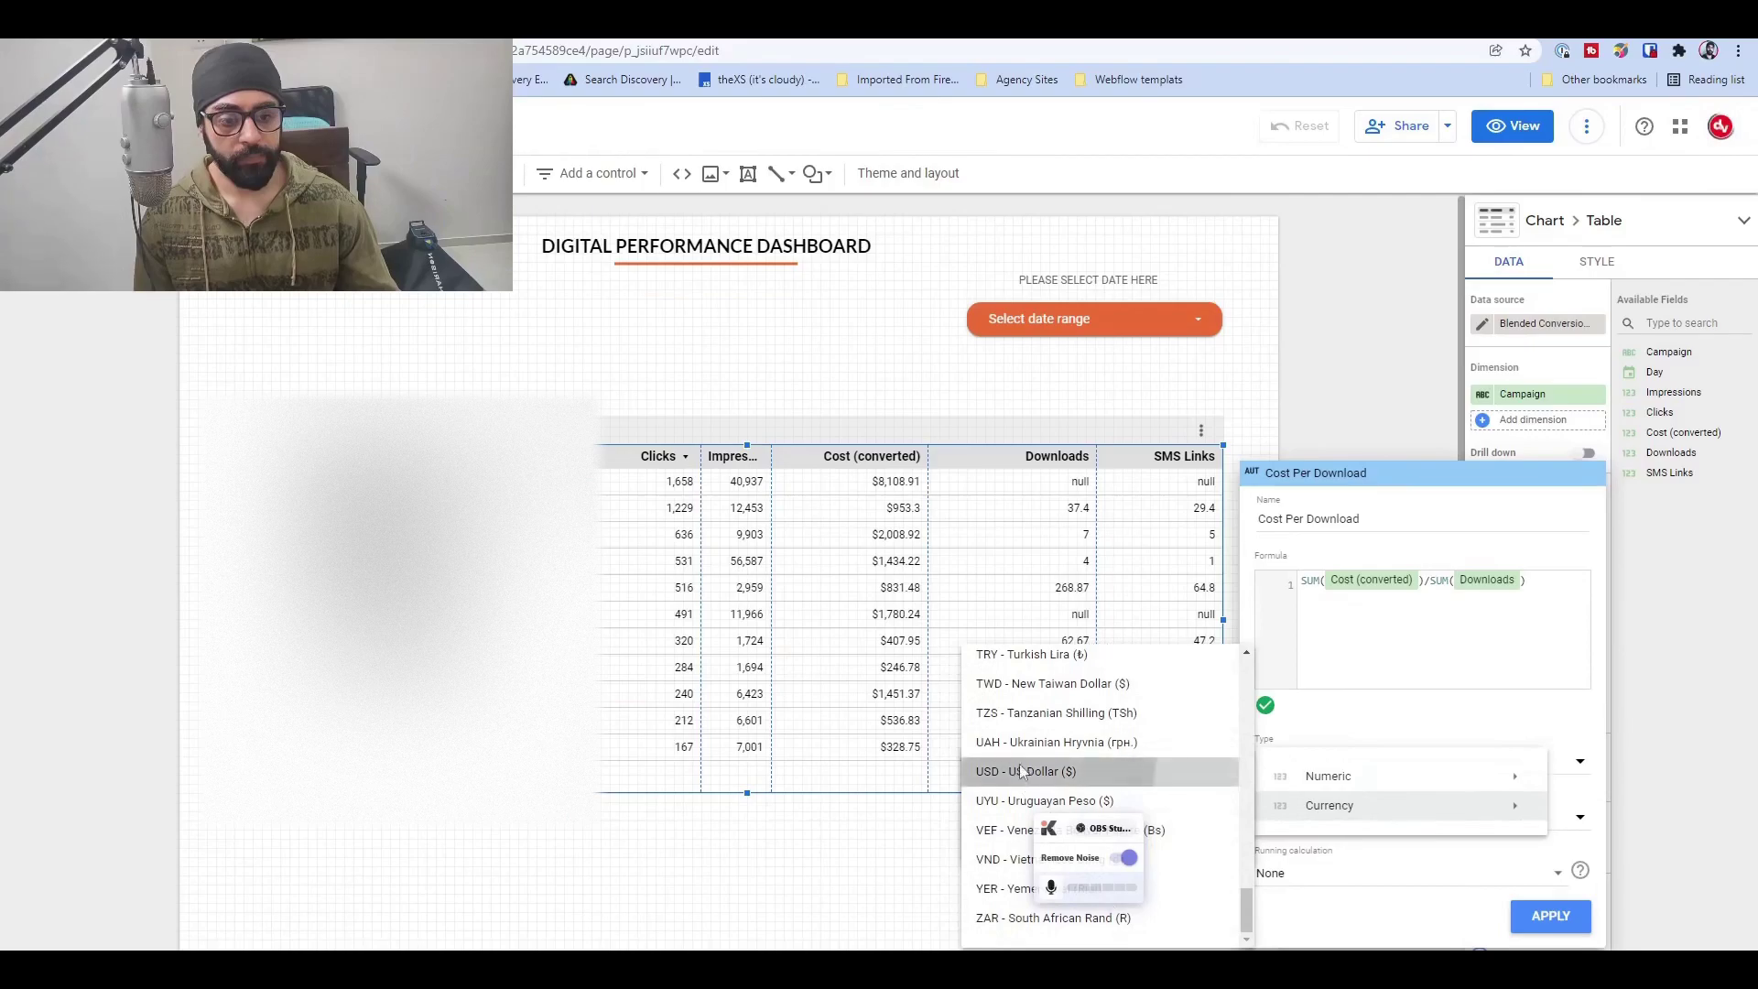
left_click(1191, 772)
left_click(1550, 915)
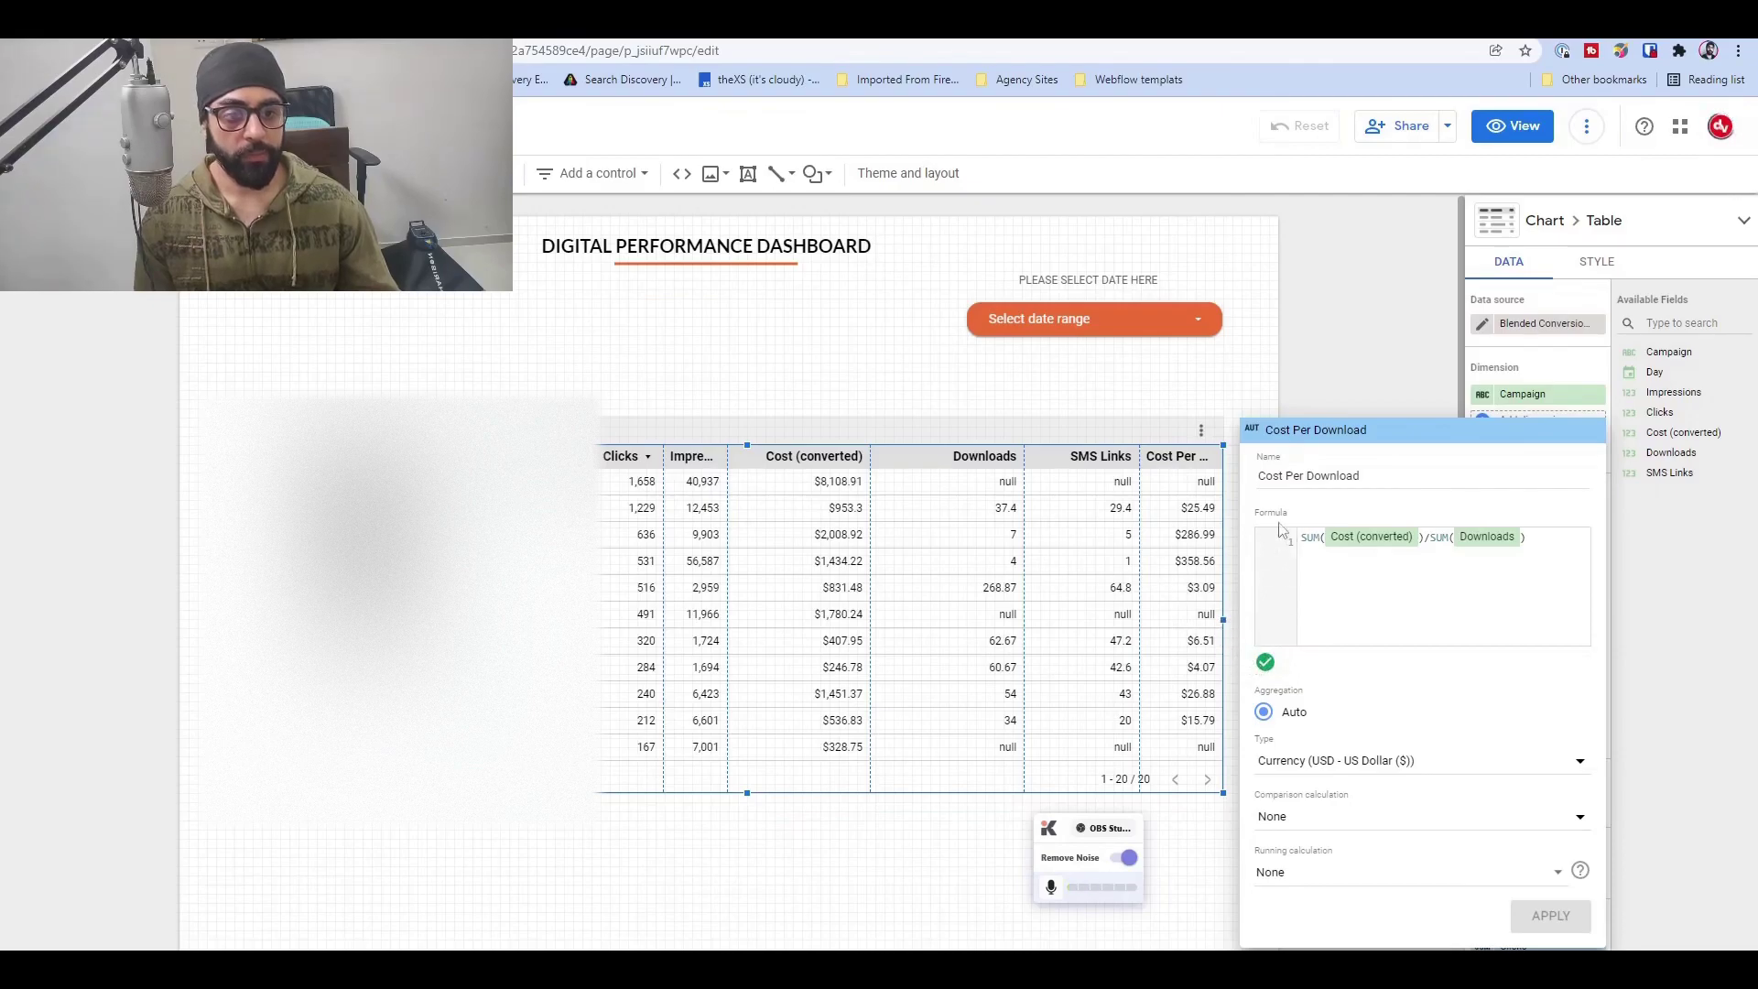
left_click(1418, 375)
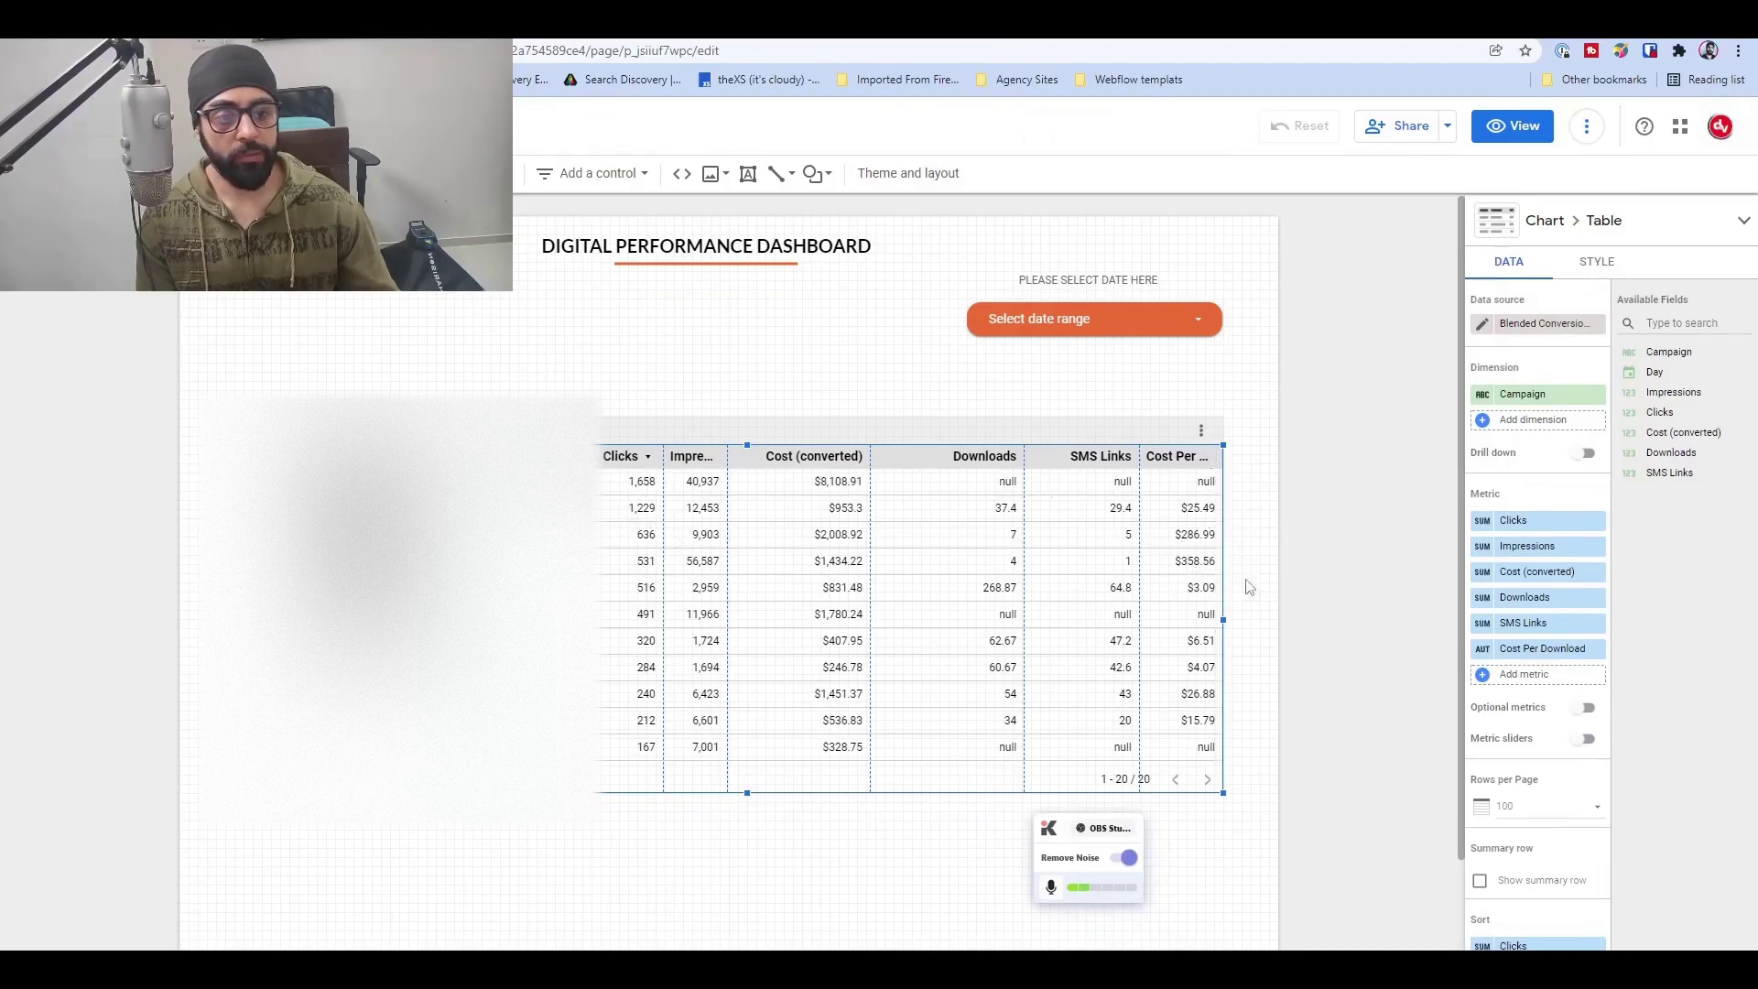
Widen the table slightly to fit the Cost Per Download column and reposition it within the page
left_click_drag(1227, 623, 1144, 603)
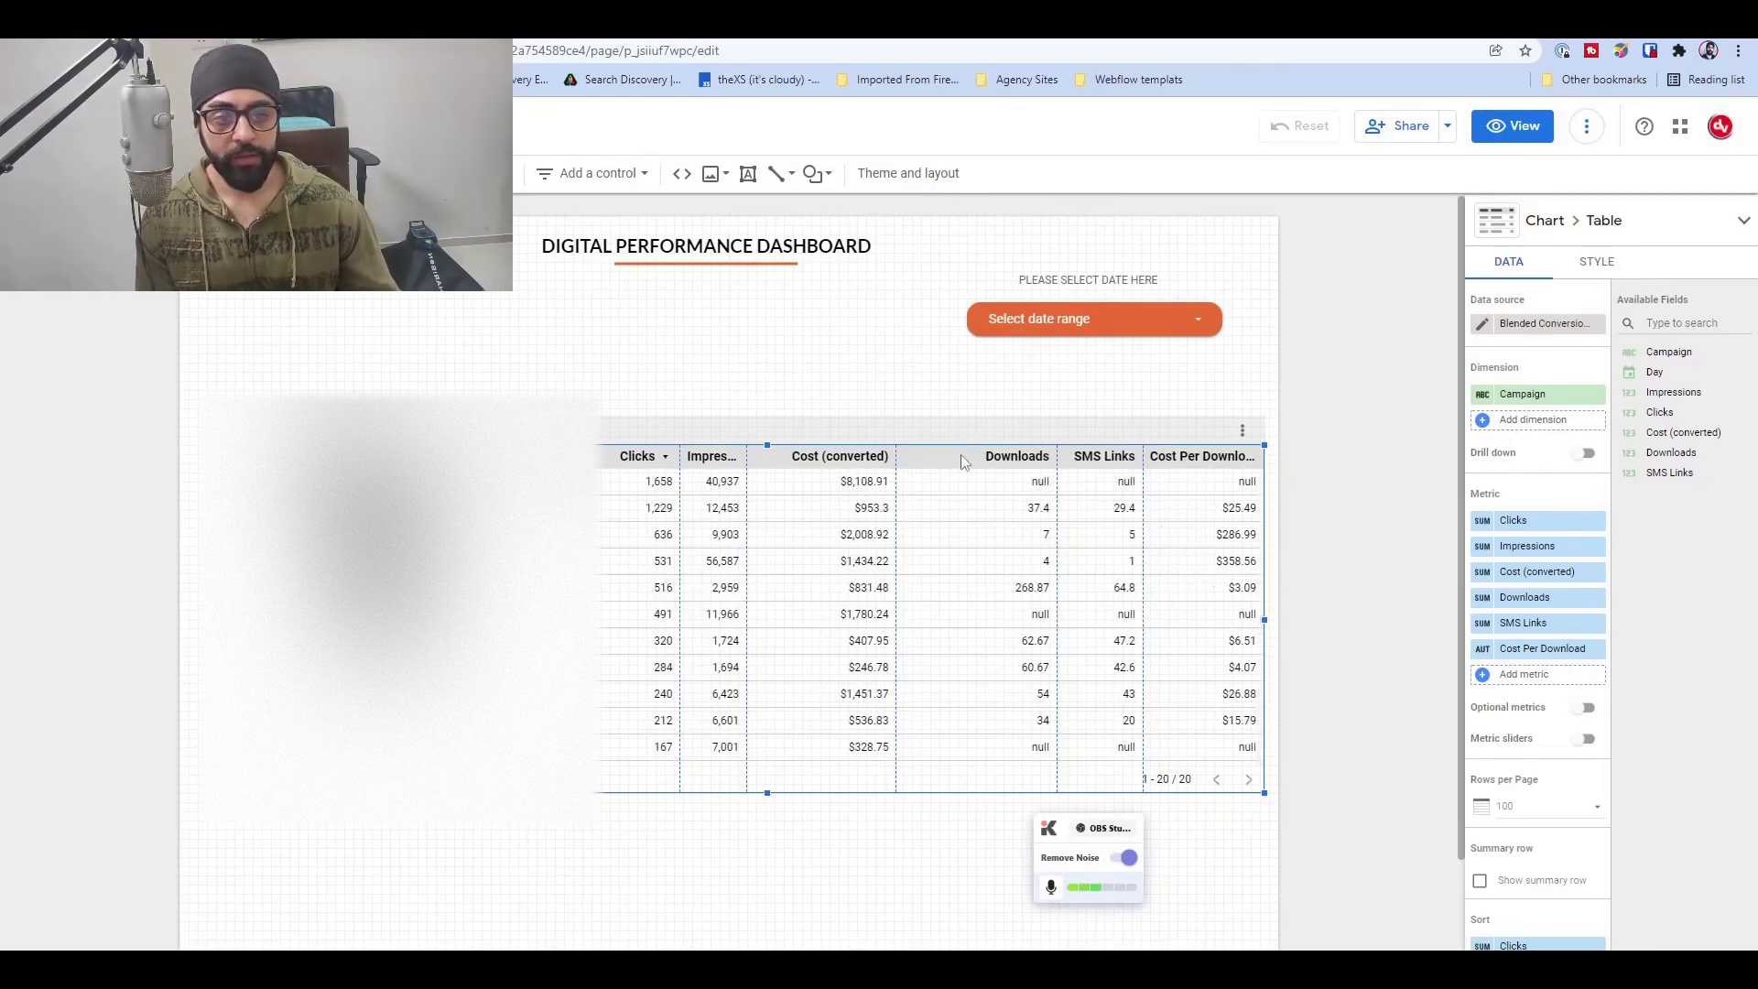
left_click_drag(960, 454, 922, 471)
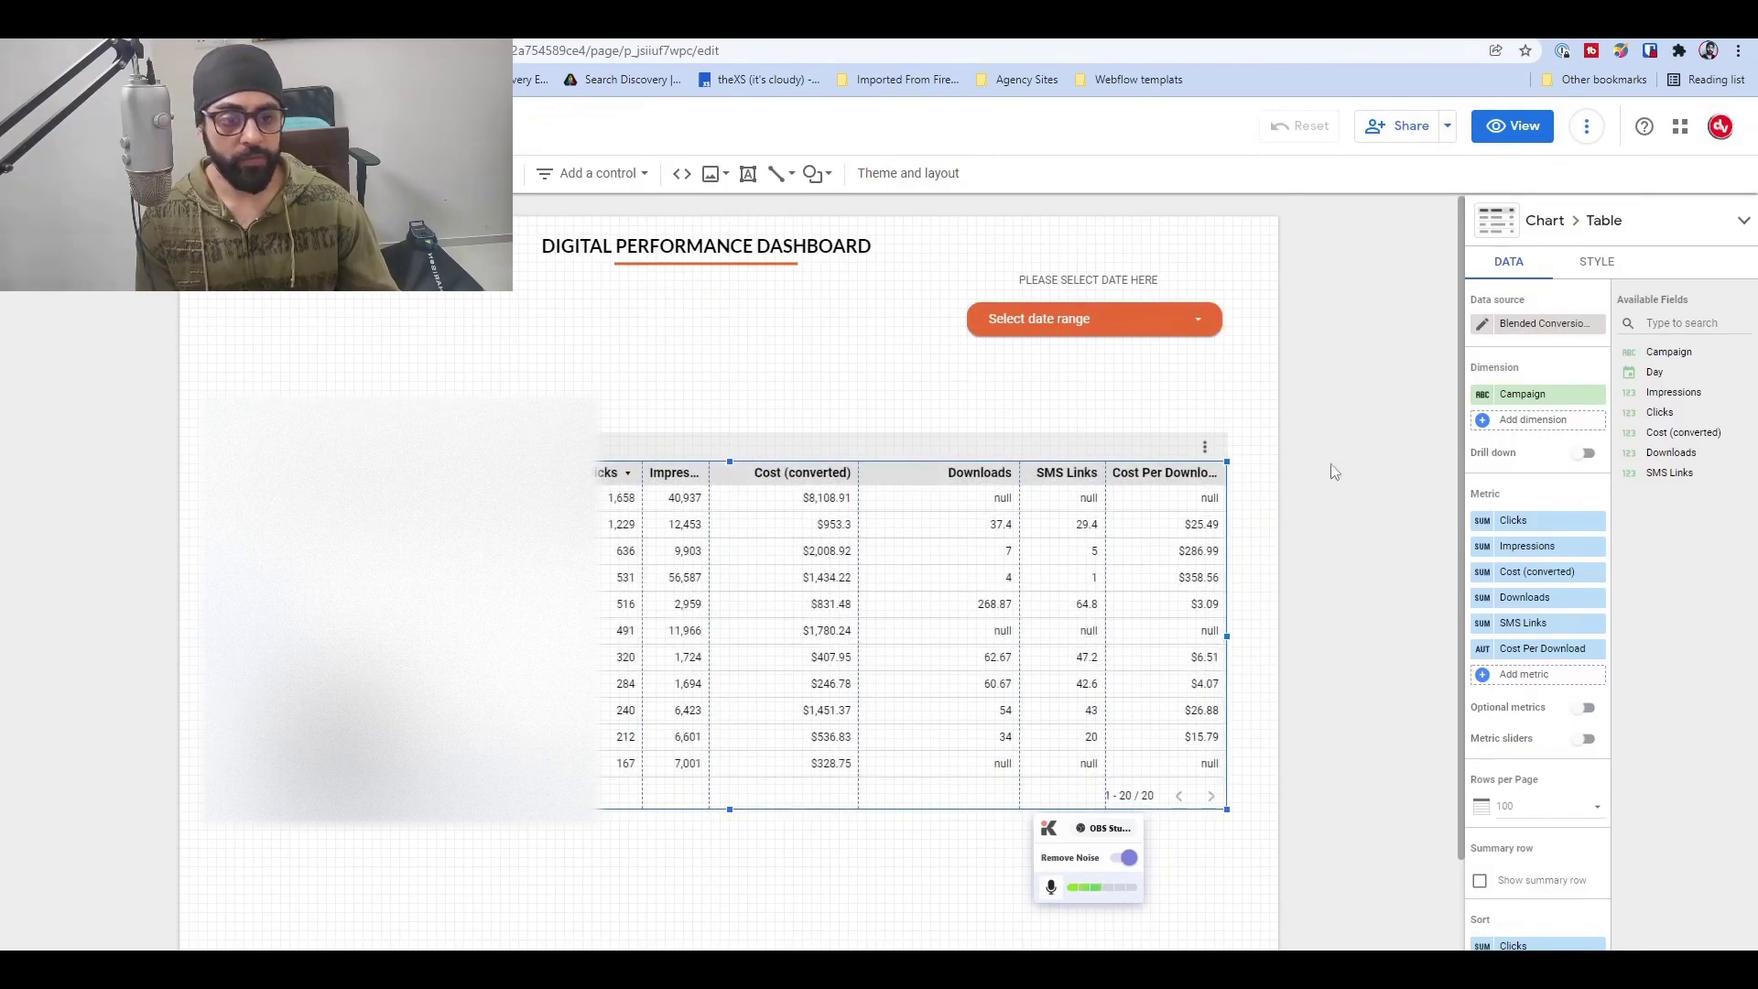
Create another calculated metric for the table named SMS CVR
left_click(1492, 677)
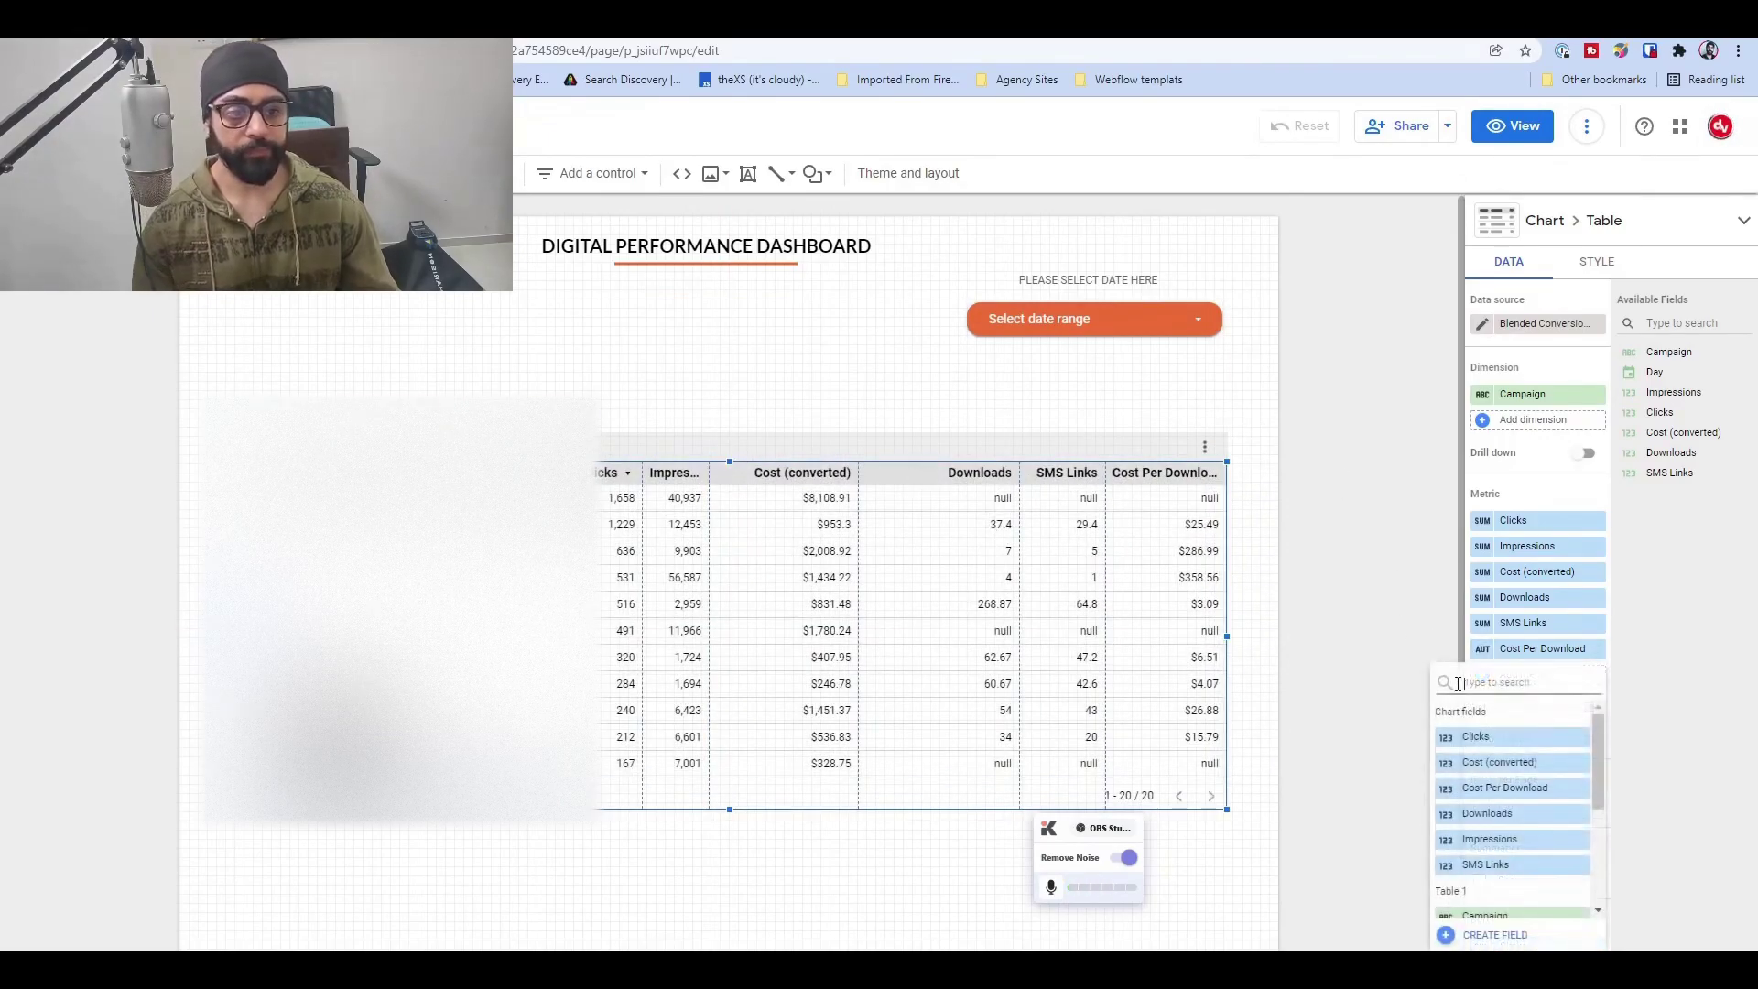
left_click(1476, 943)
type("SMS")
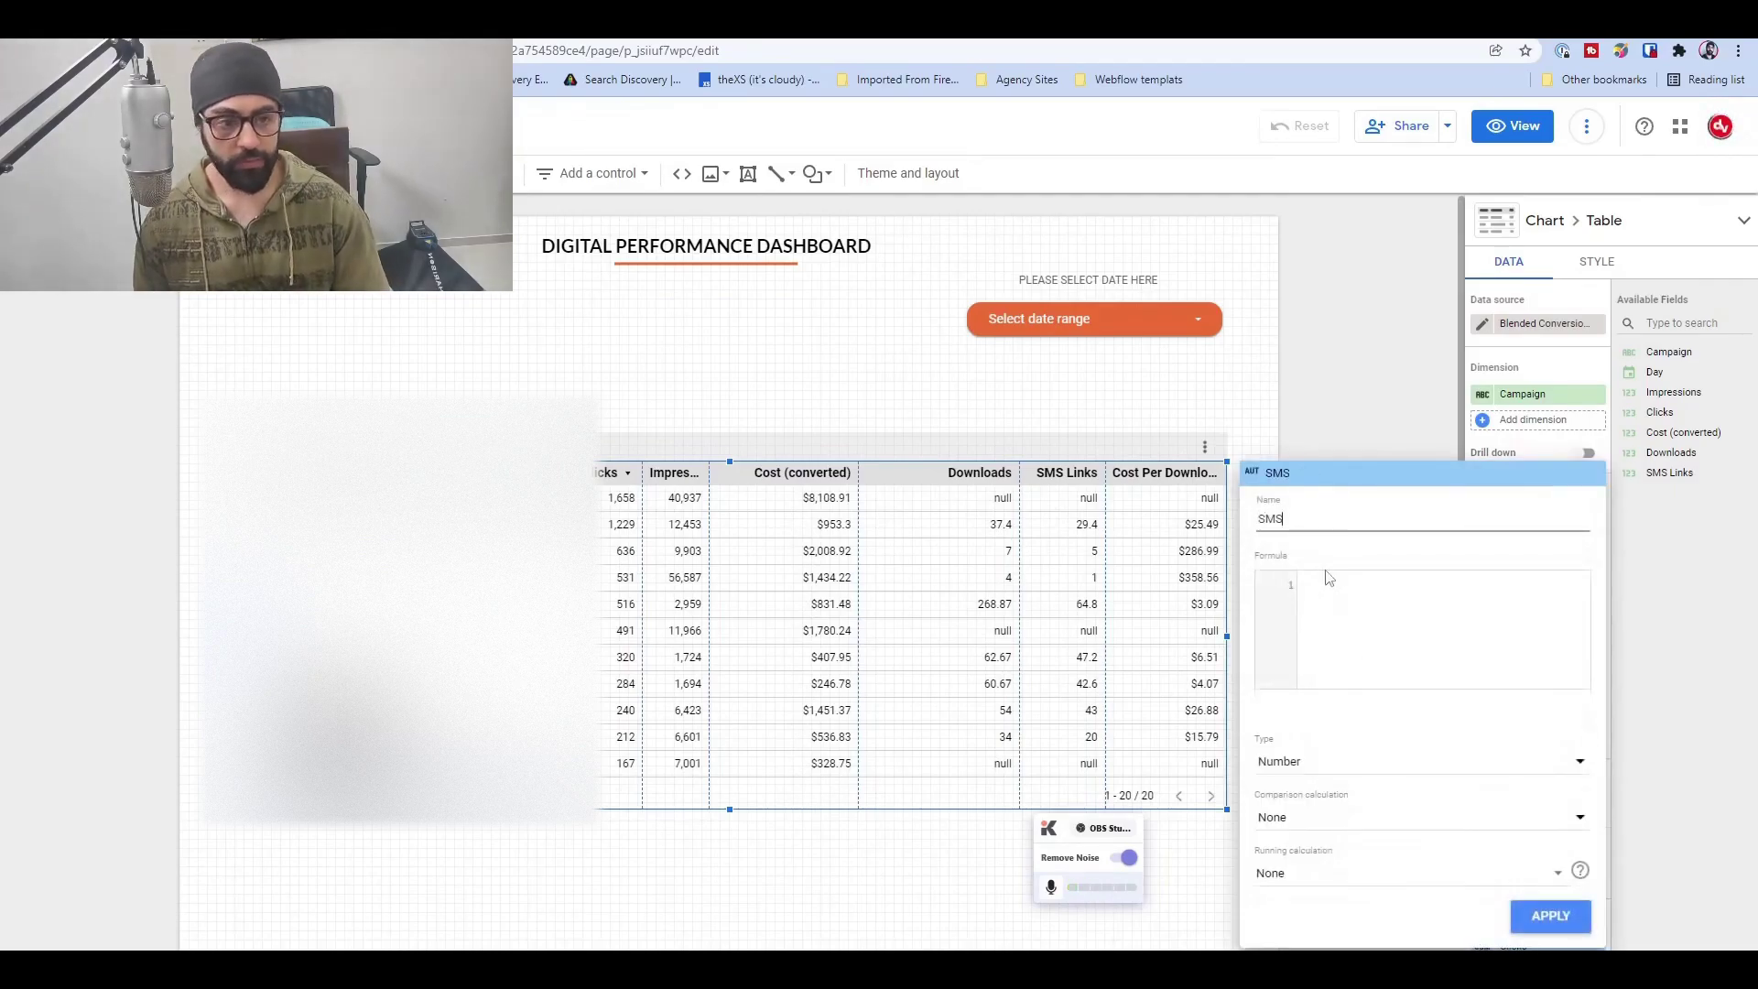
type(" CVR")
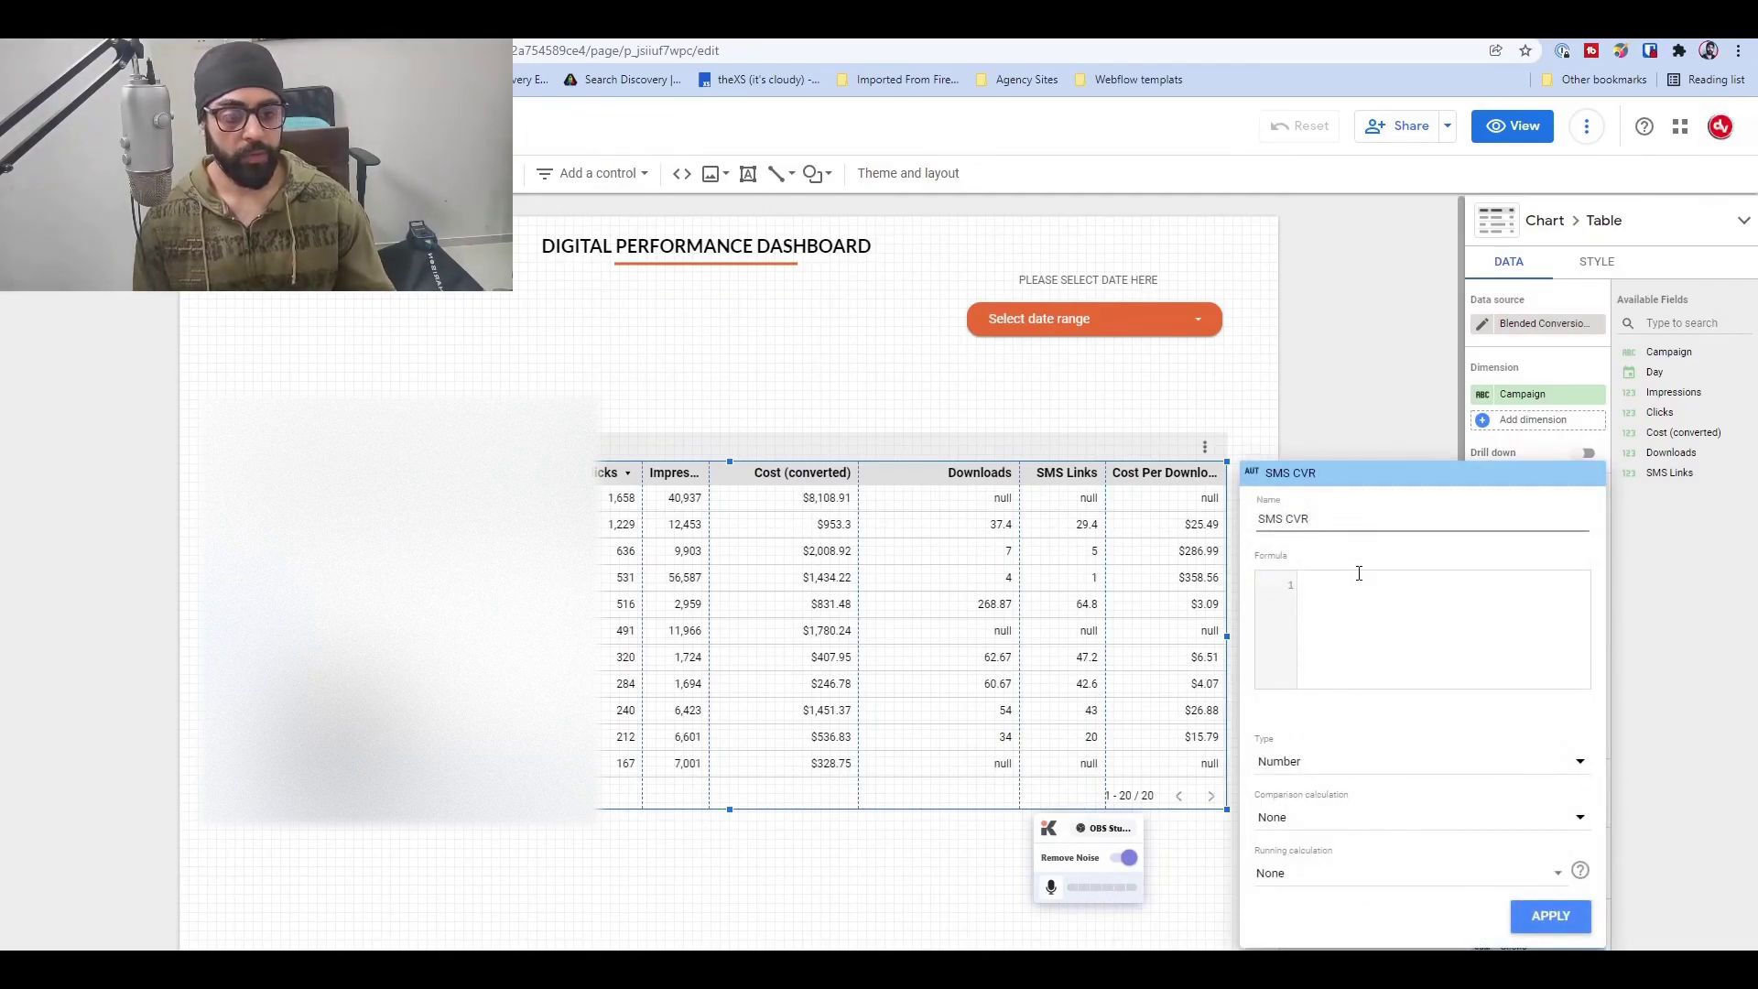
Enter the SMS CVR formula as SUM(SMS Links)/SUM(Clicks)
left_click(1359, 573)
type("SUM(")
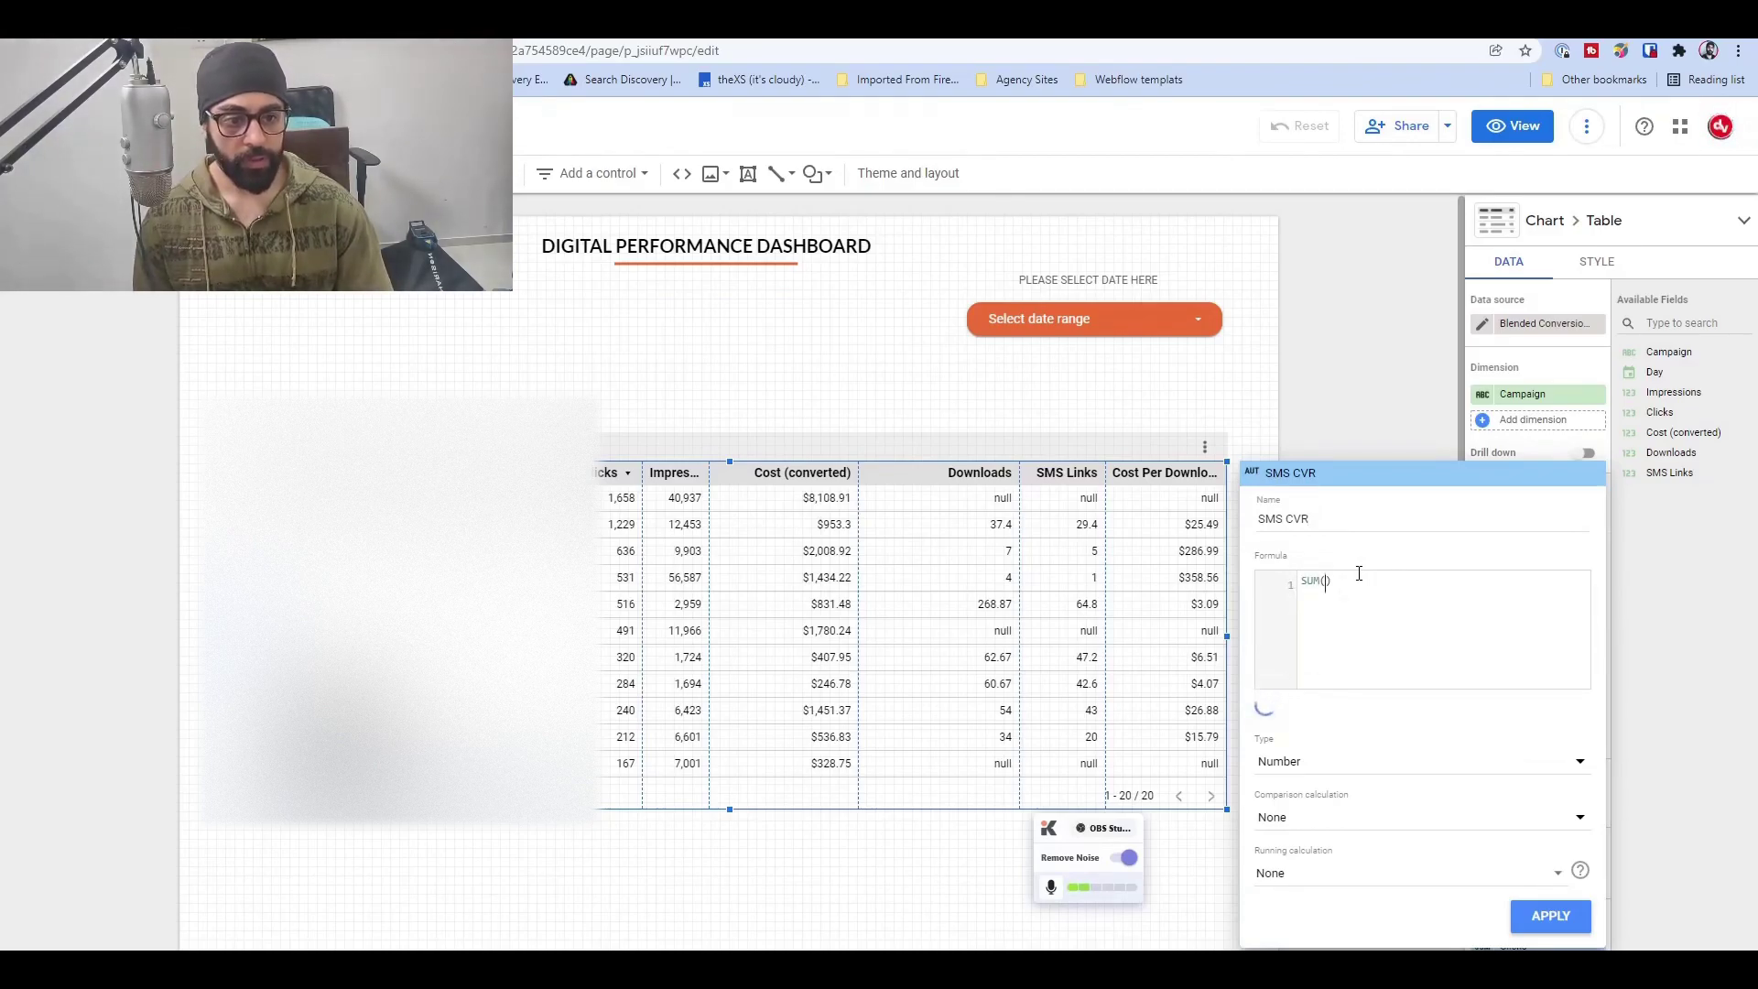
type("SMS")
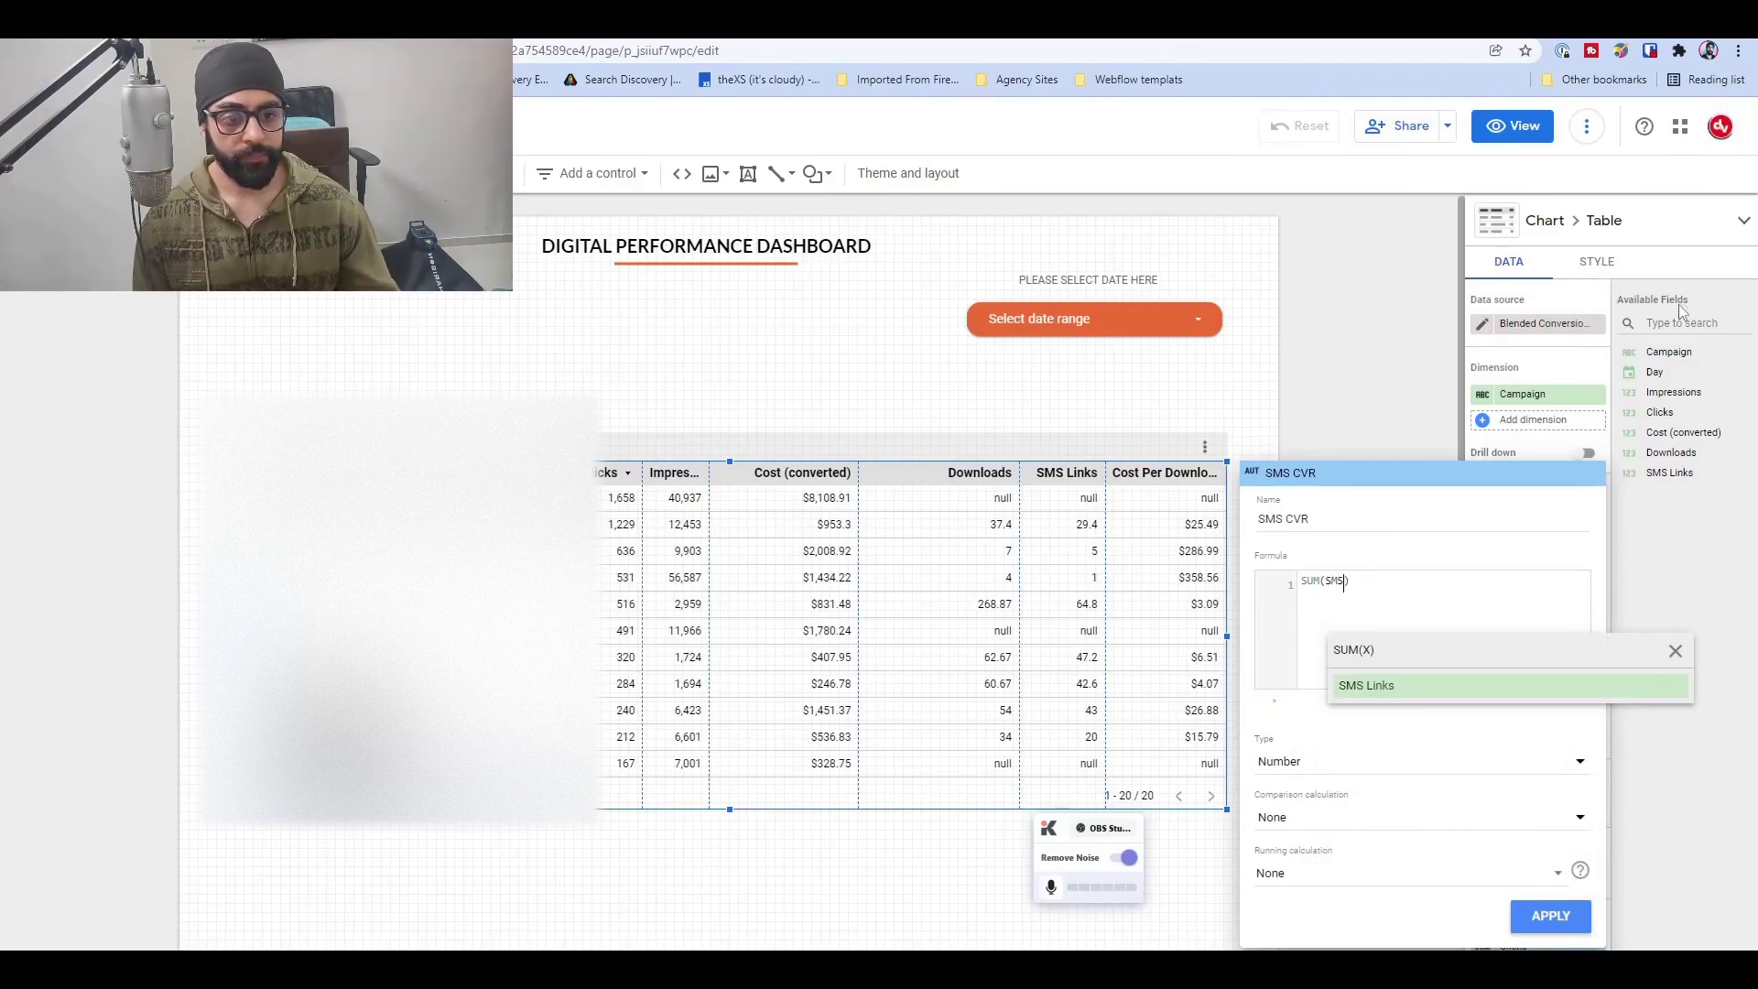
left_click(1453, 702)
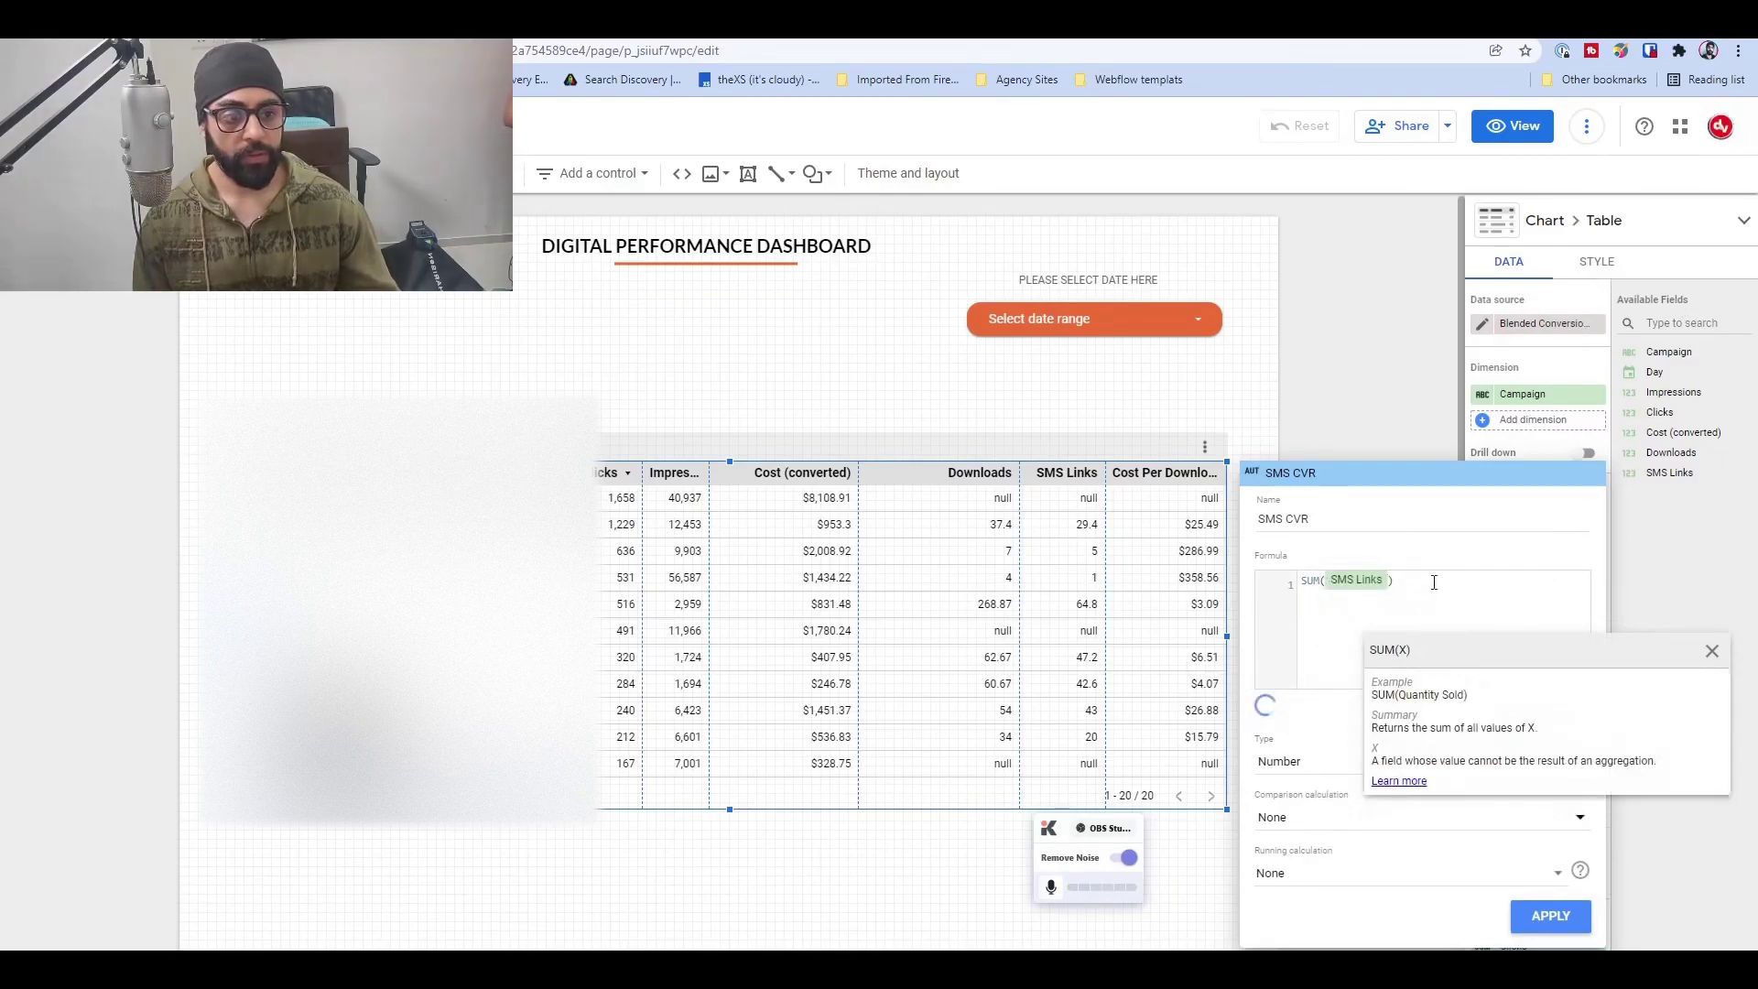
left_click(1434, 583)
type("/S")
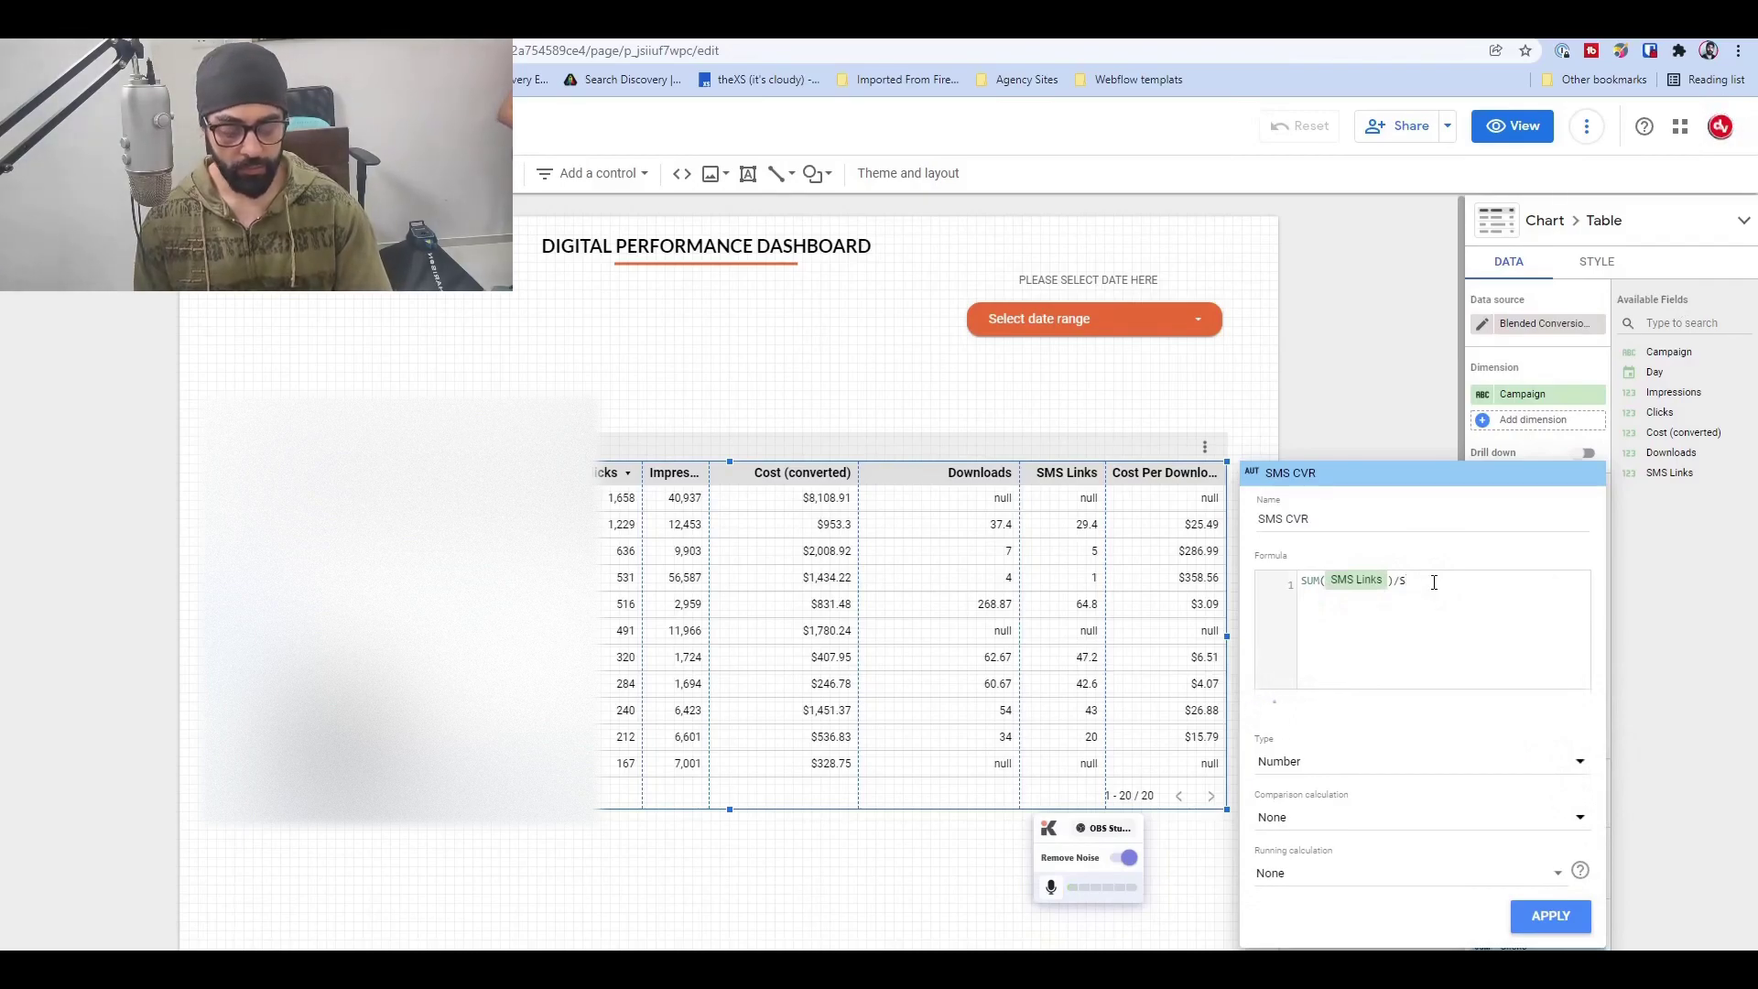
type("um")
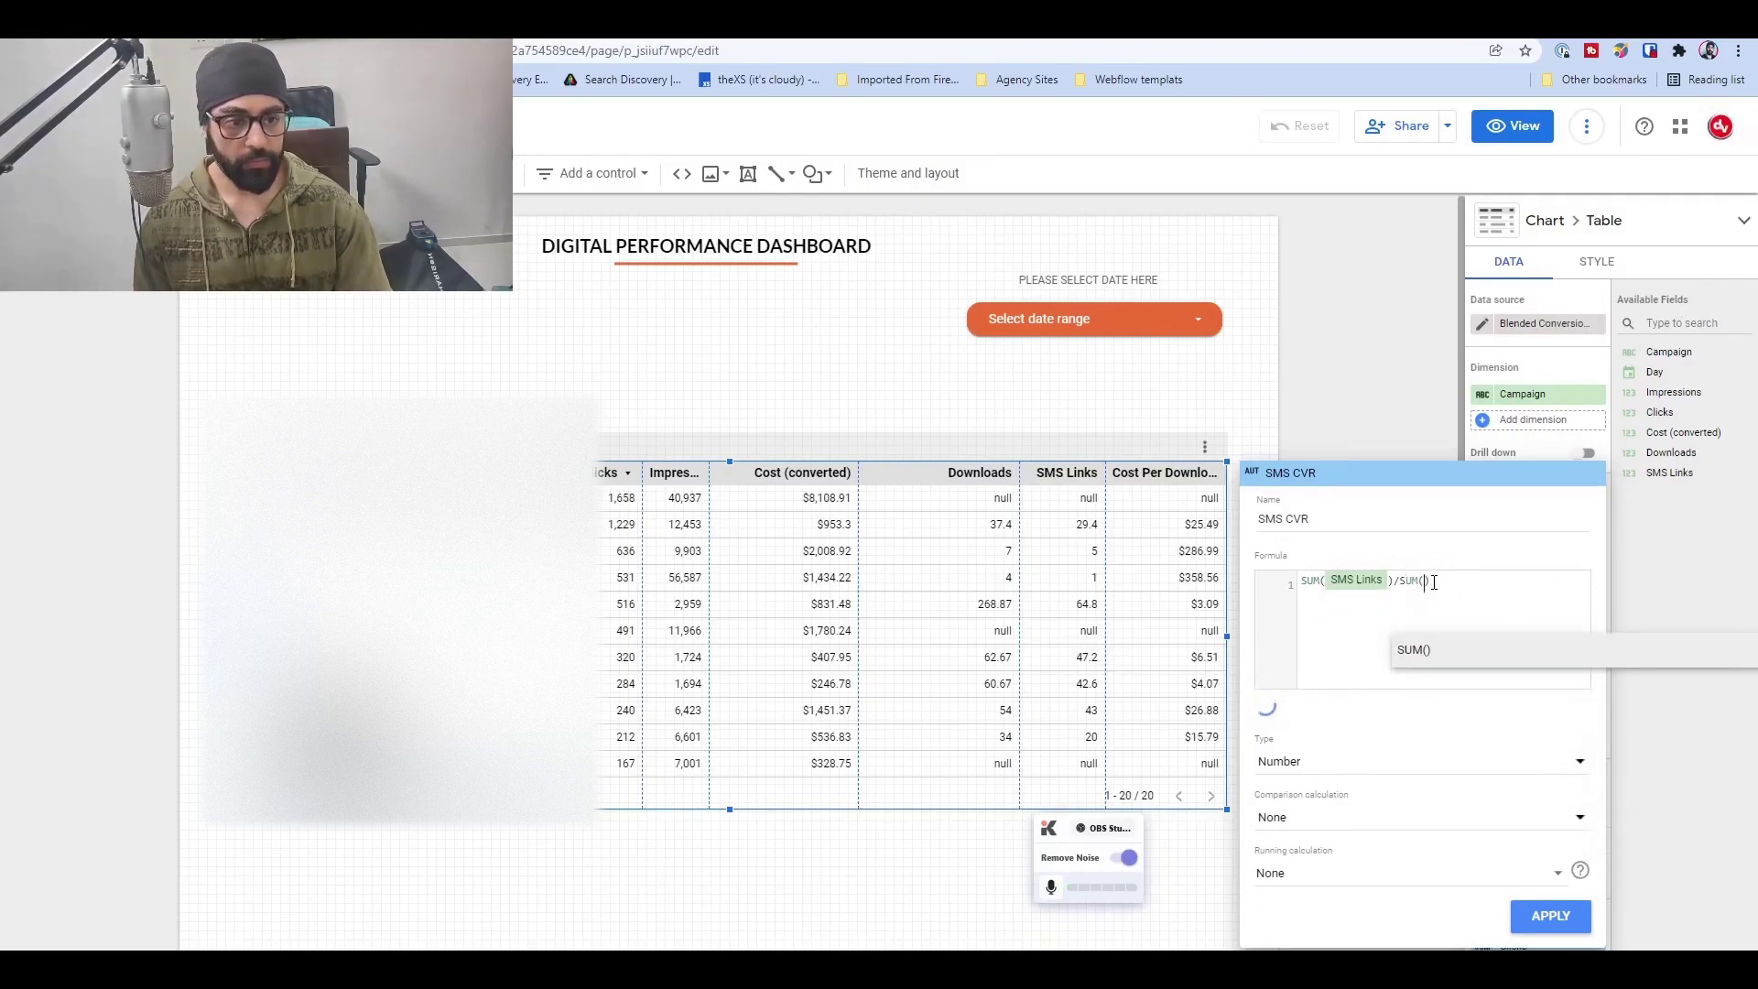
type("clic")
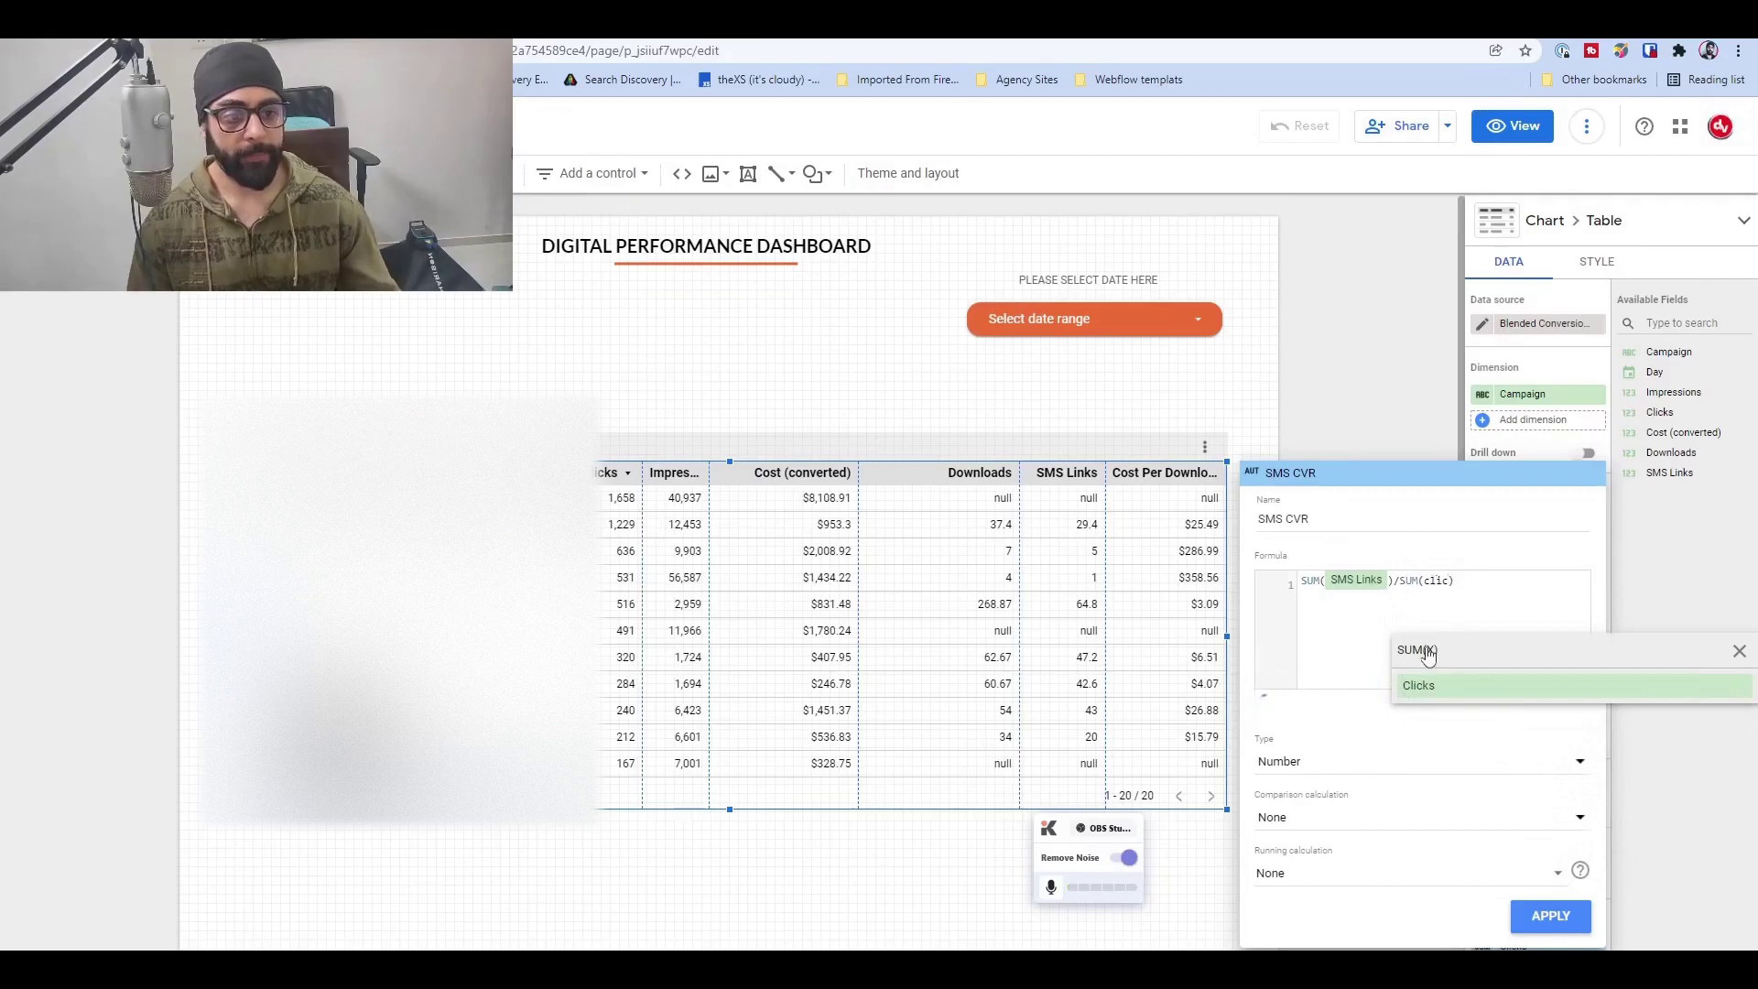
left_click(1431, 687)
Set the SMS CVR field's type to Percent, apply the field to the table and close its settings
left_click(1357, 779)
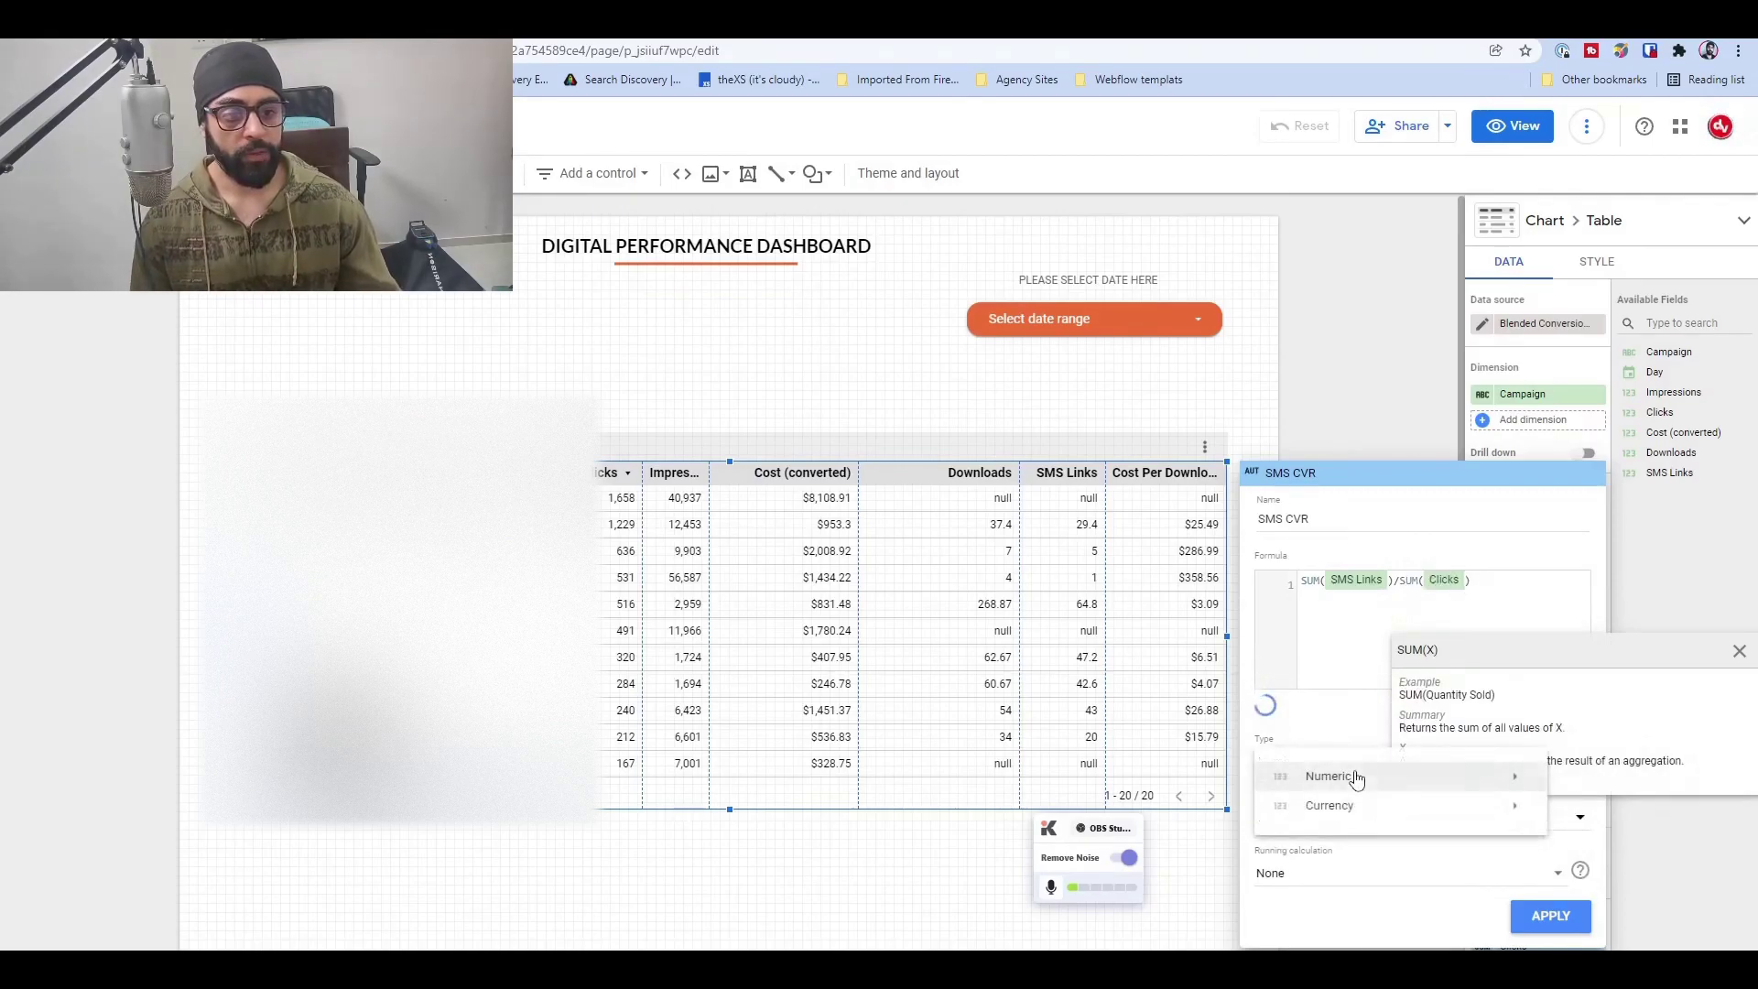
mouse_move(1335, 775)
left_click(994, 805)
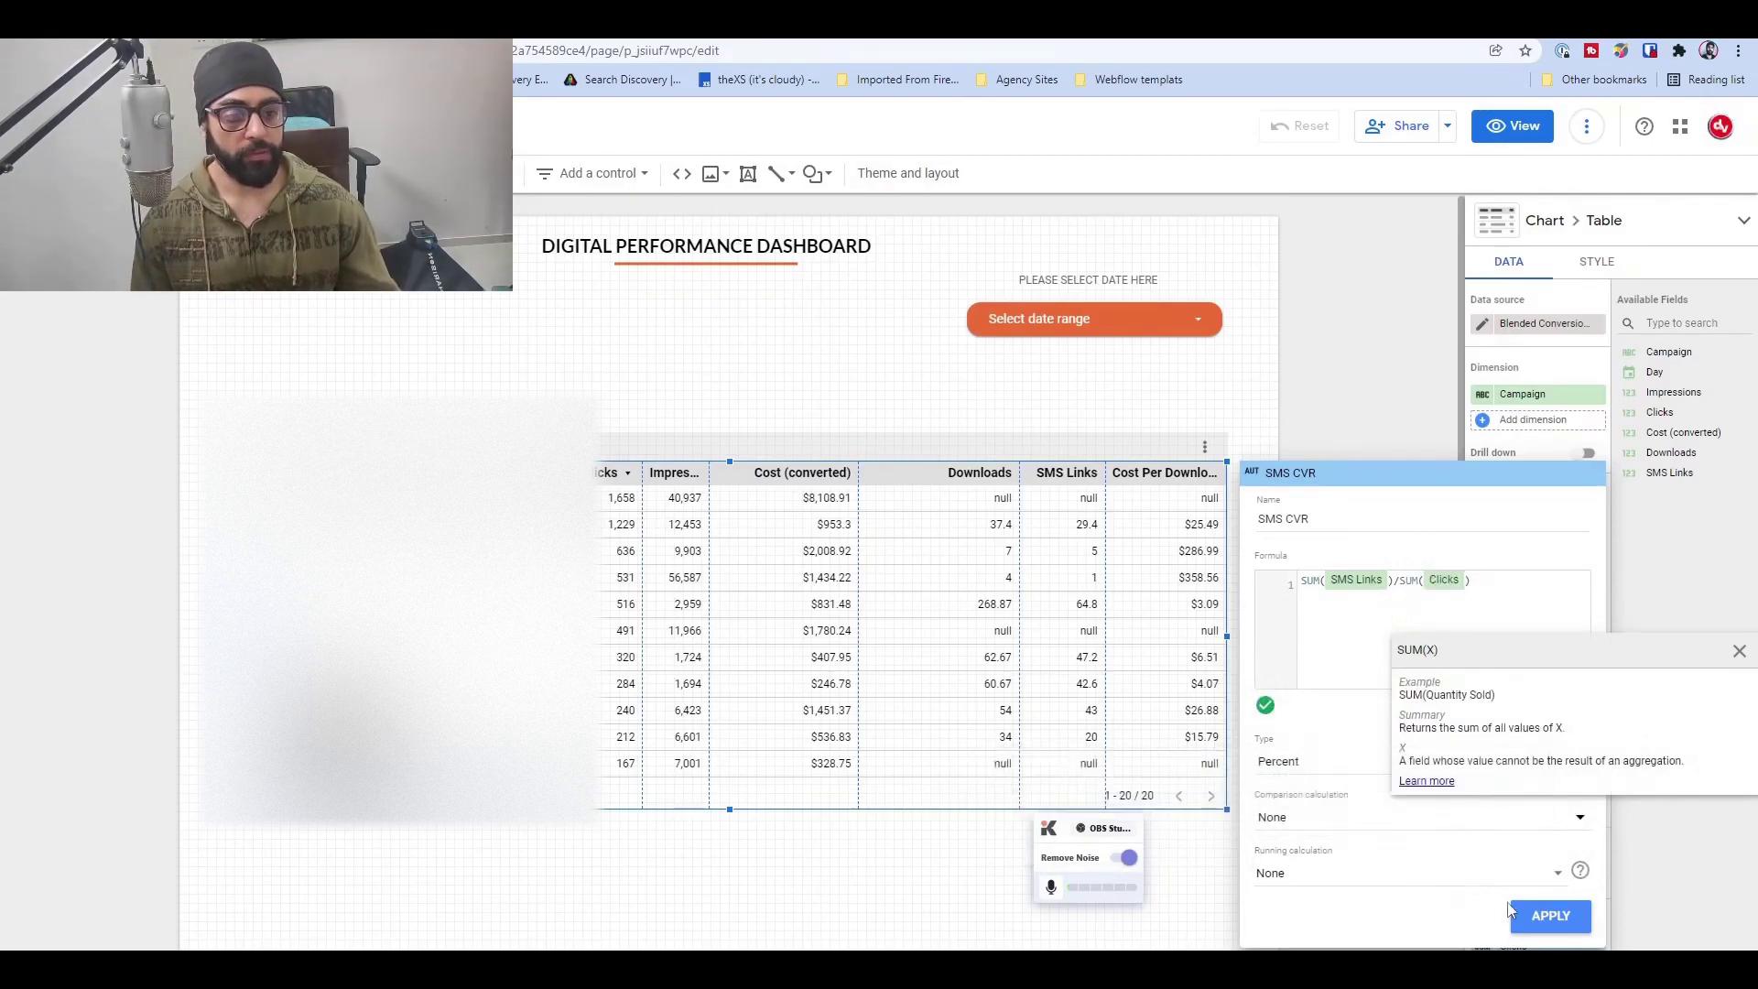
left_click(1550, 915)
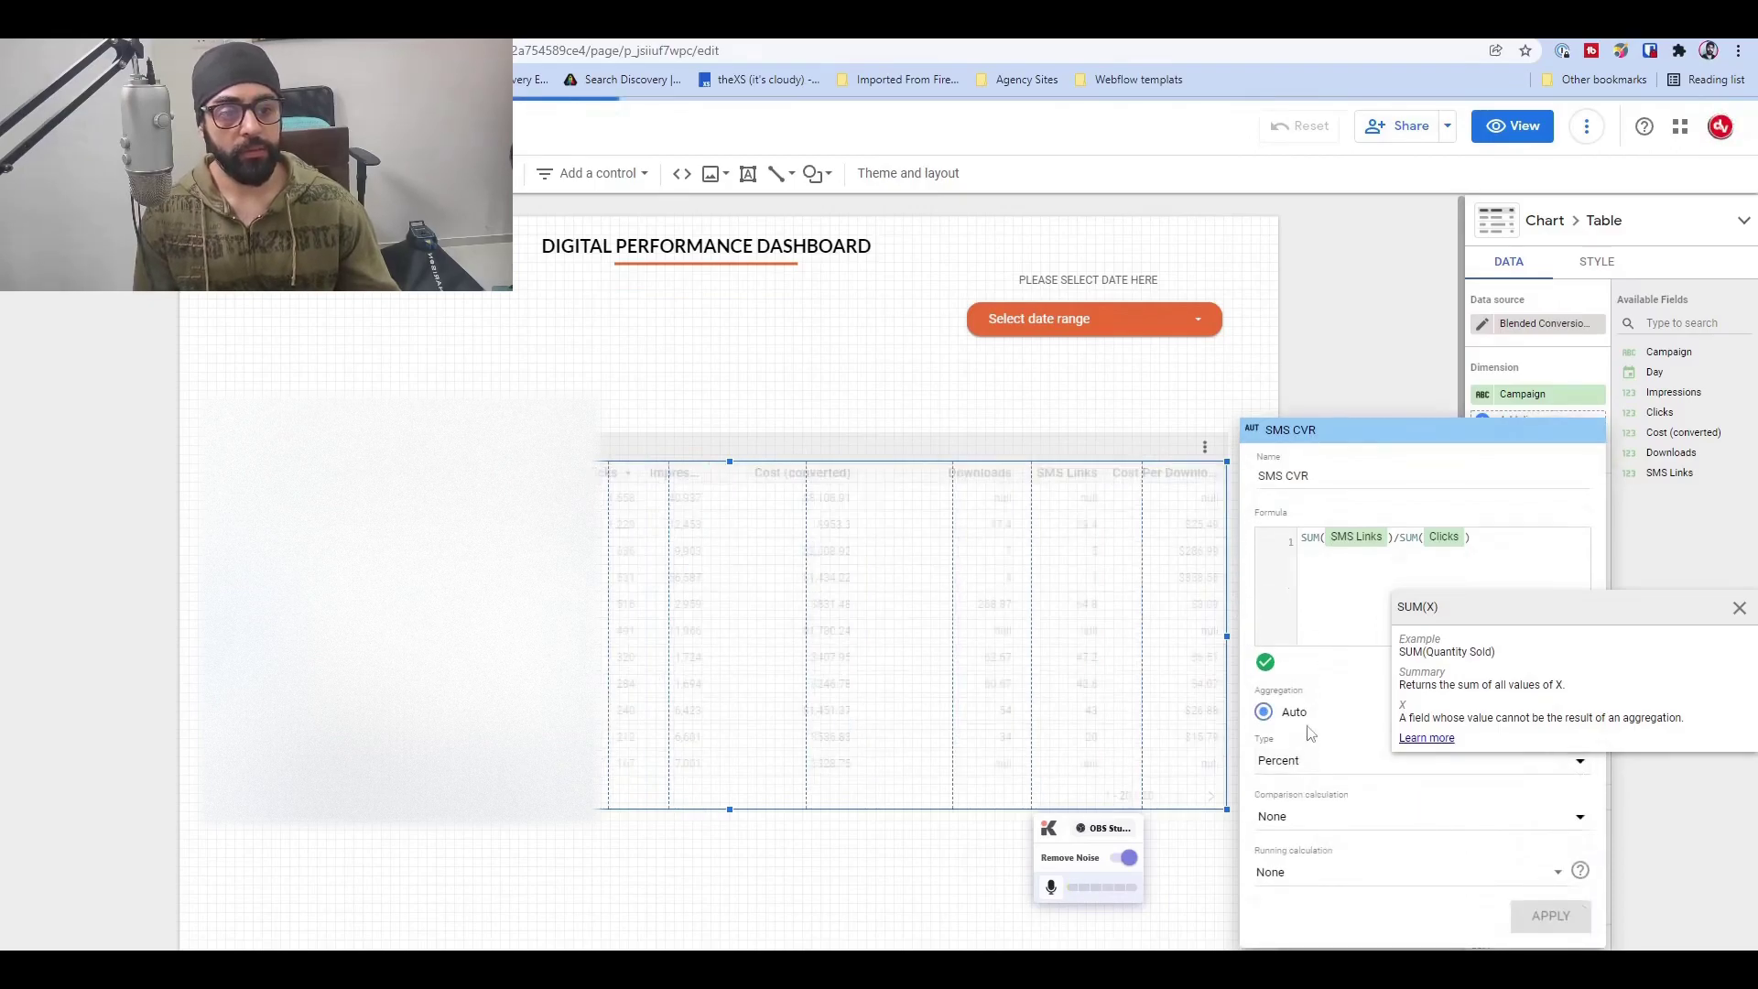
left_click(1327, 378)
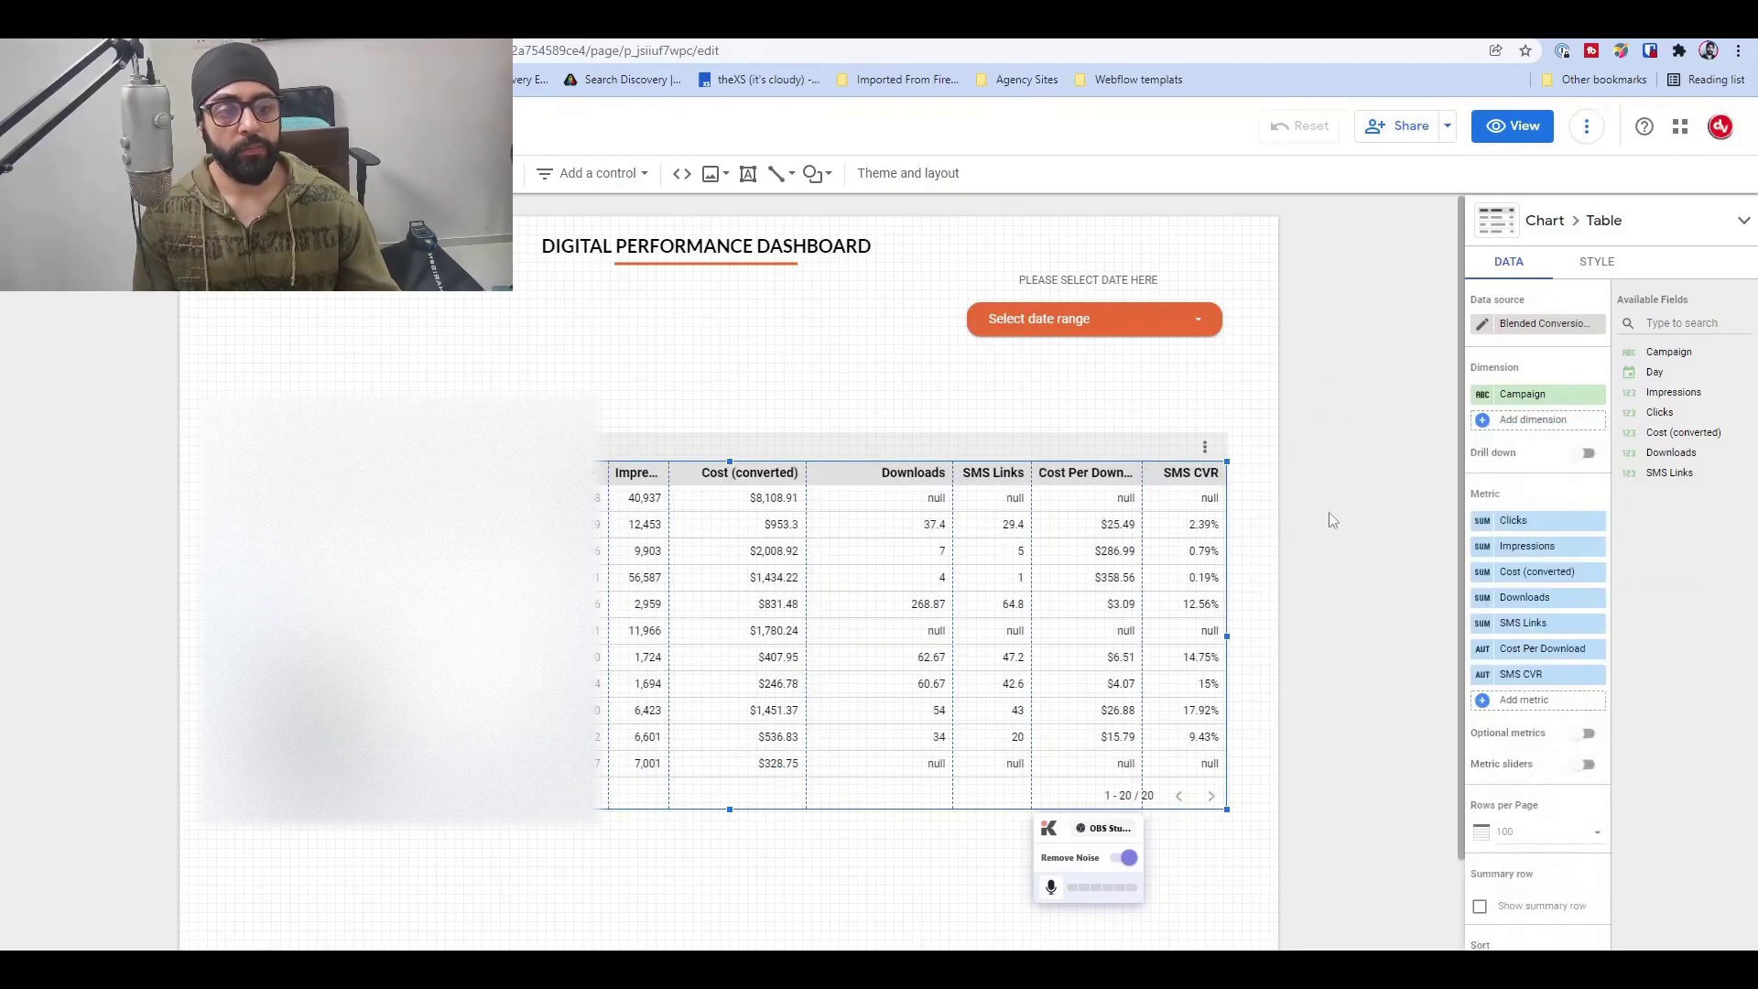